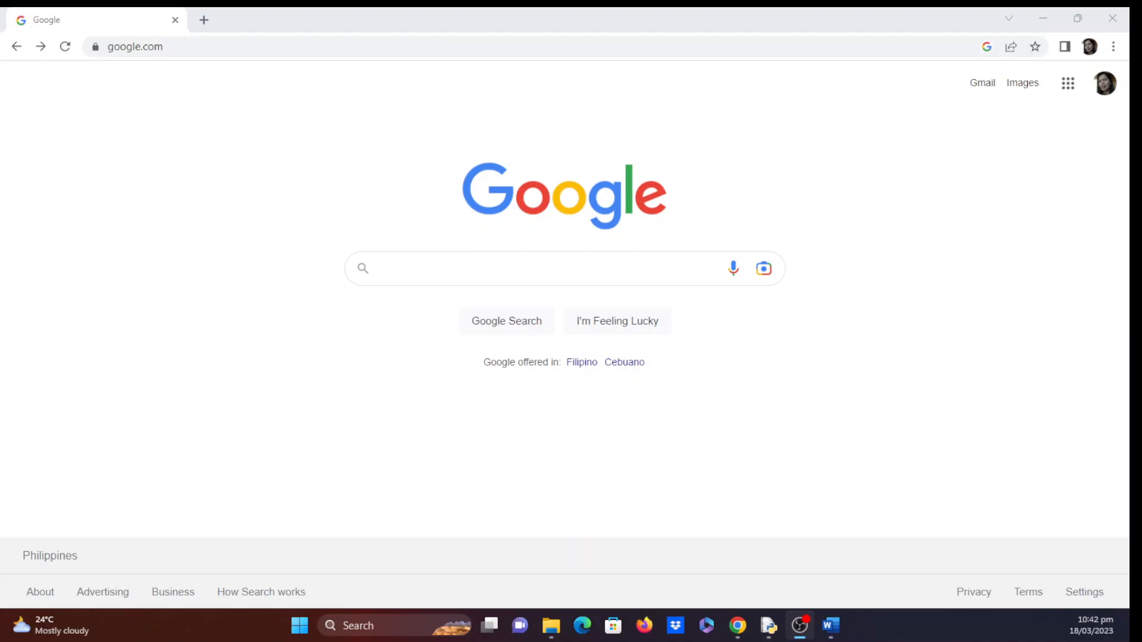
- Search Google for 'wampserver' by picking the autocomplete suggestion for 'wamp'
click(433, 269)
text(wamp)
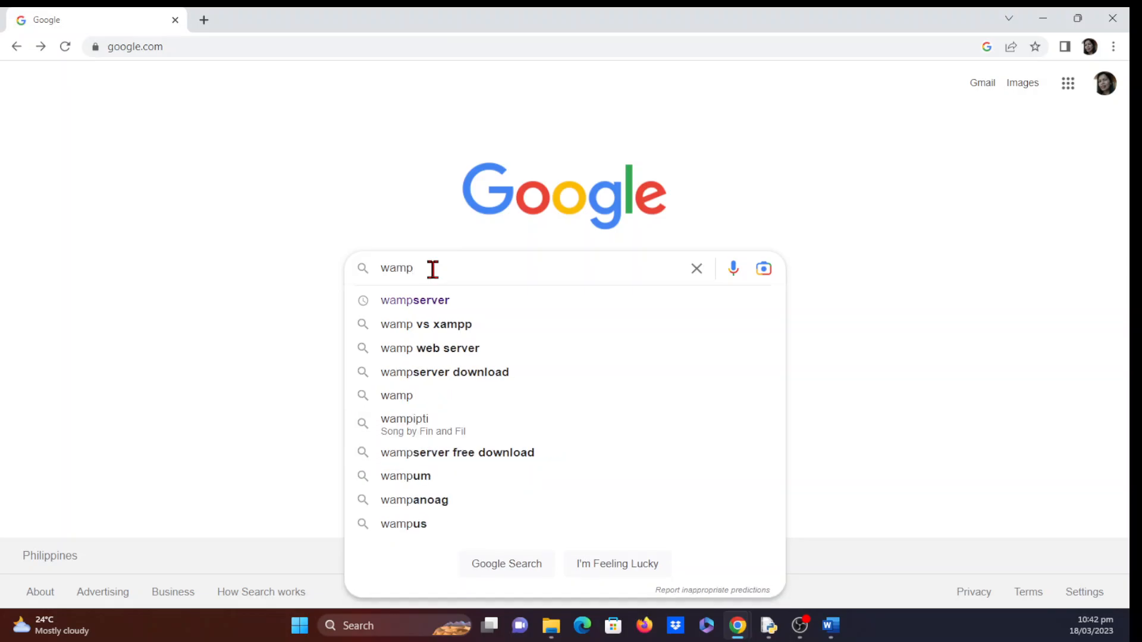
key(Down)
key(Return)
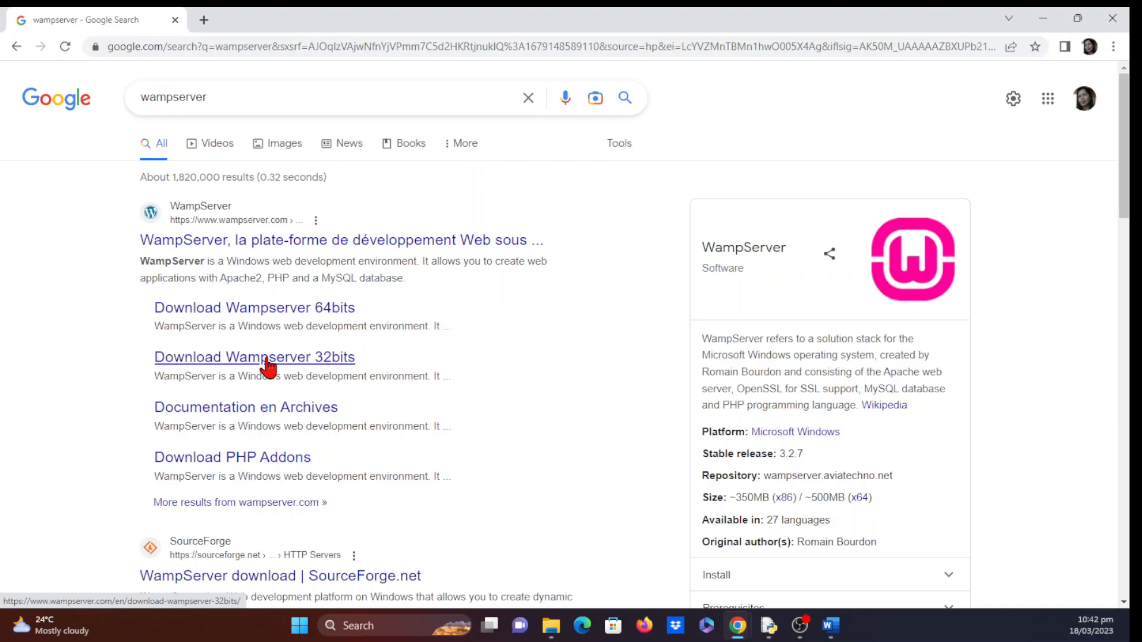
- Open the 'Download Wampserver 64bits' result and scroll to its DOWNLOADS section
click(233, 317)
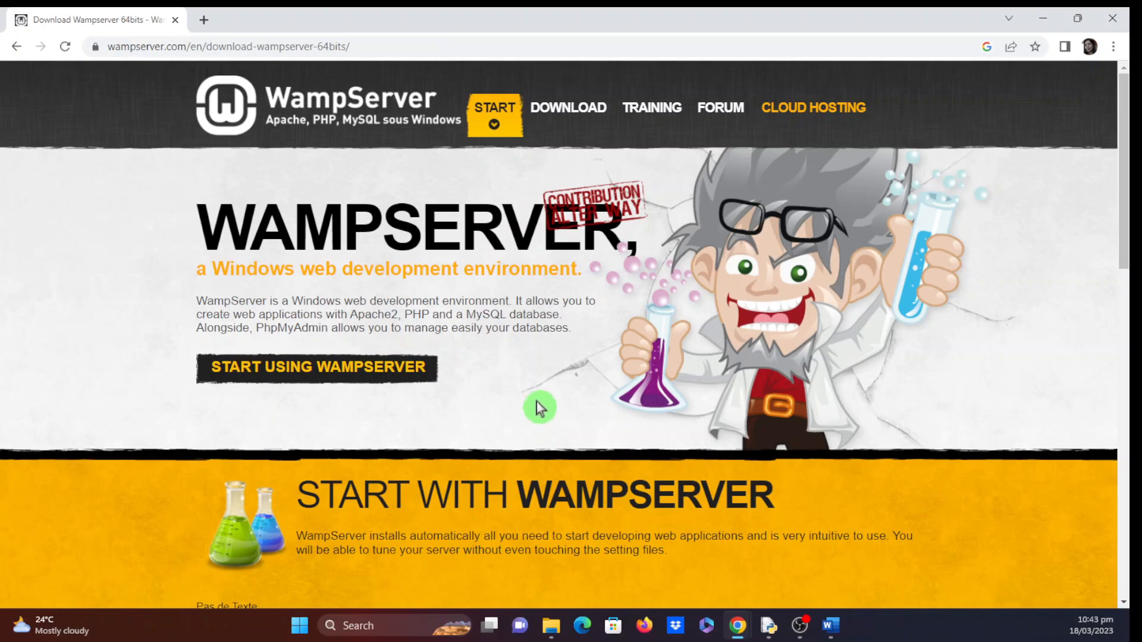
scroll(473, 400, down, 3)
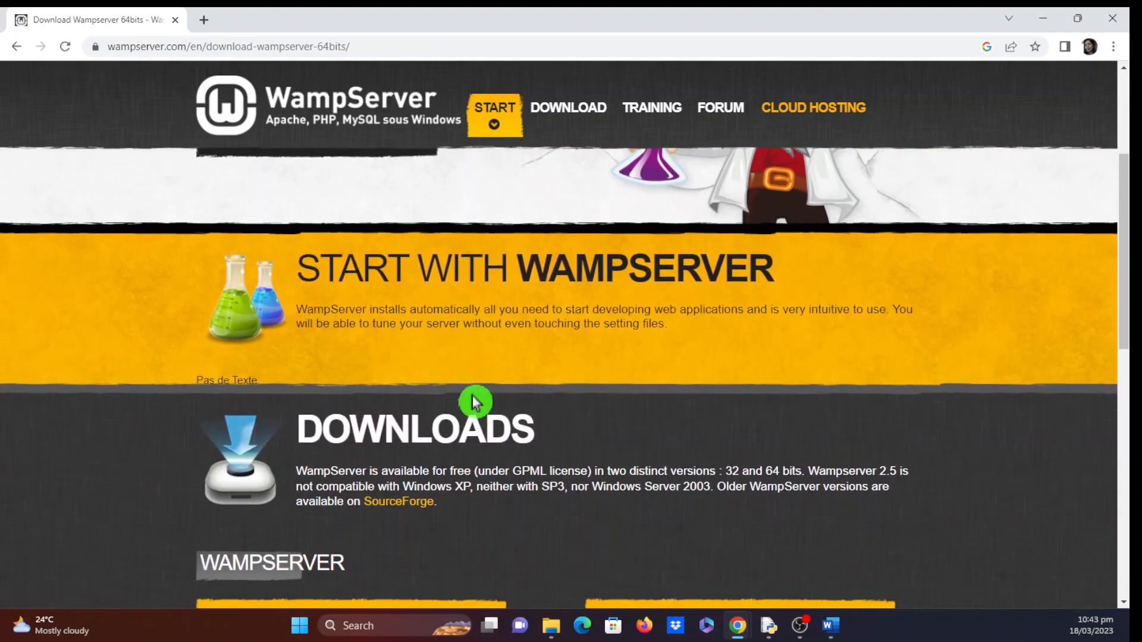
scroll(643, 440, down, 4)
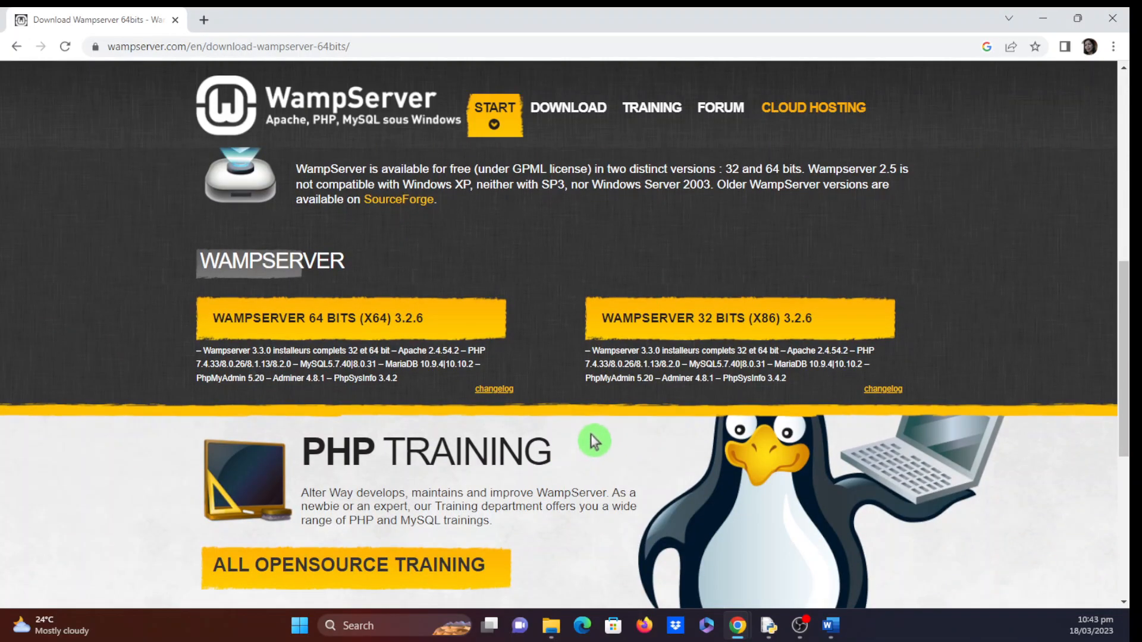
scroll(593, 441, up, 4)
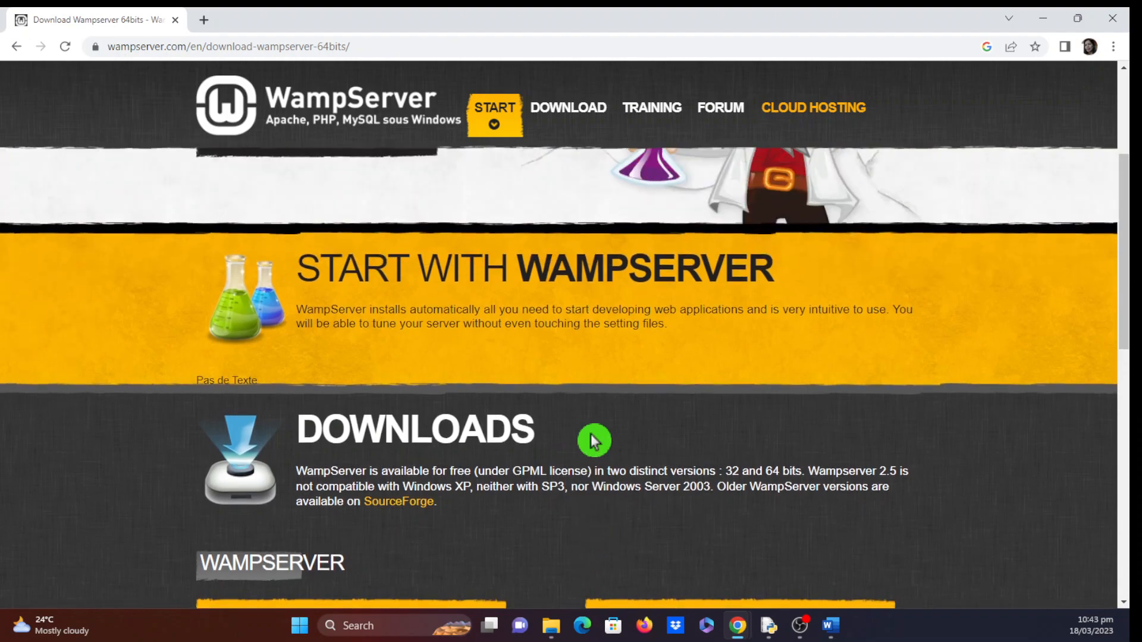
scroll(595, 426, up, 3)
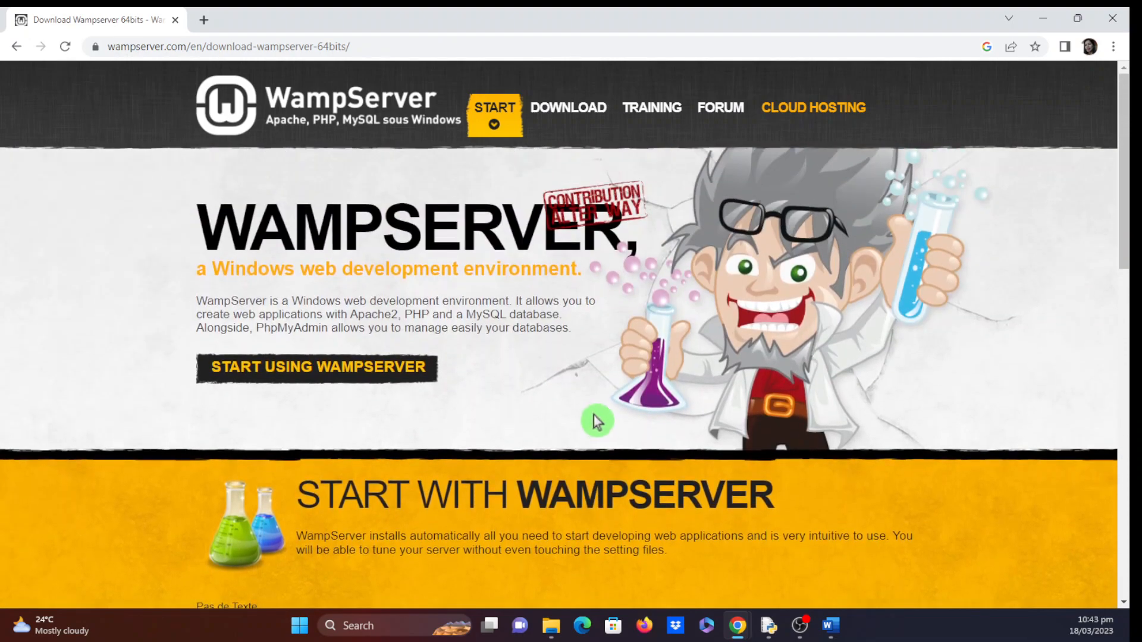
scroll(456, 502, down, 5)
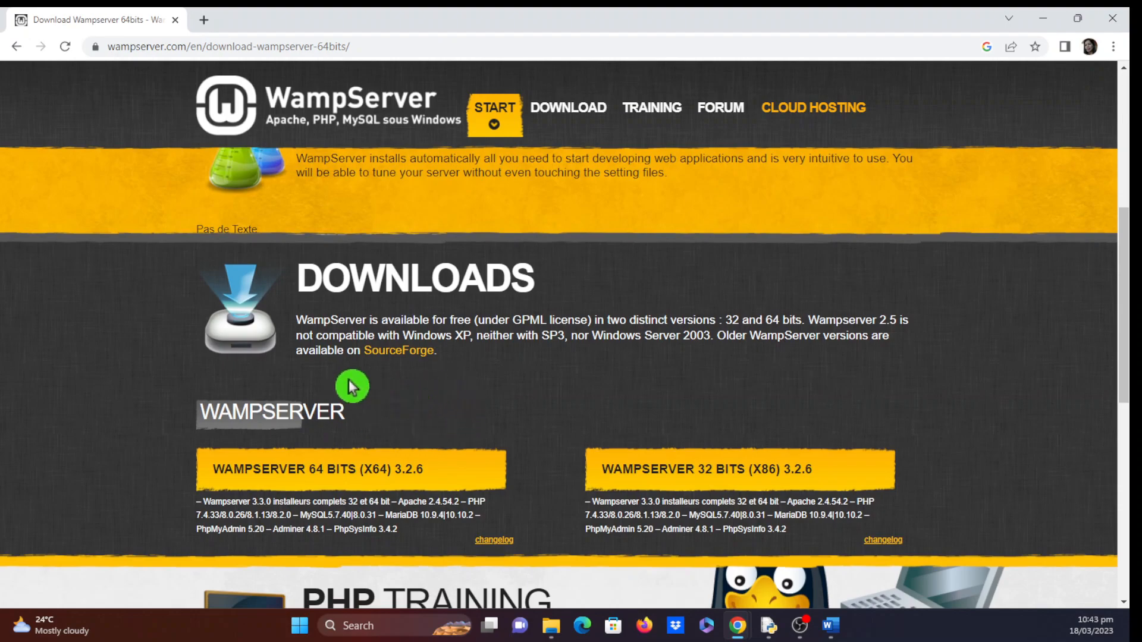
scroll(378, 390, down, 2)
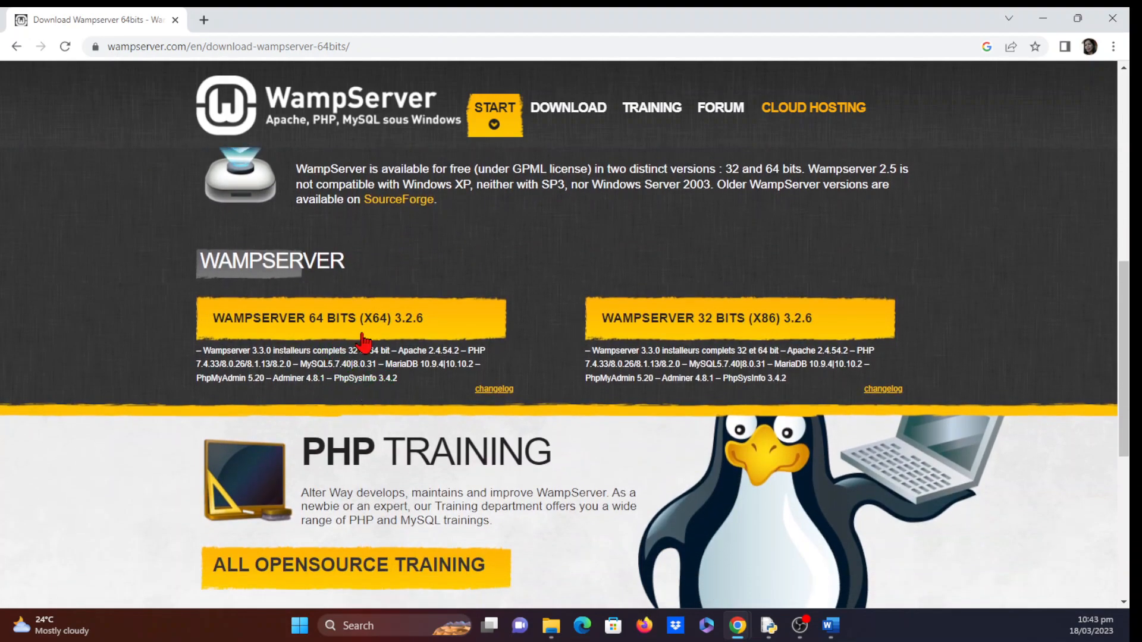
- Choose the 'WAMPSERVER 64 BITS (X64) 3.2.6' button to bring up its download form
click(277, 327)
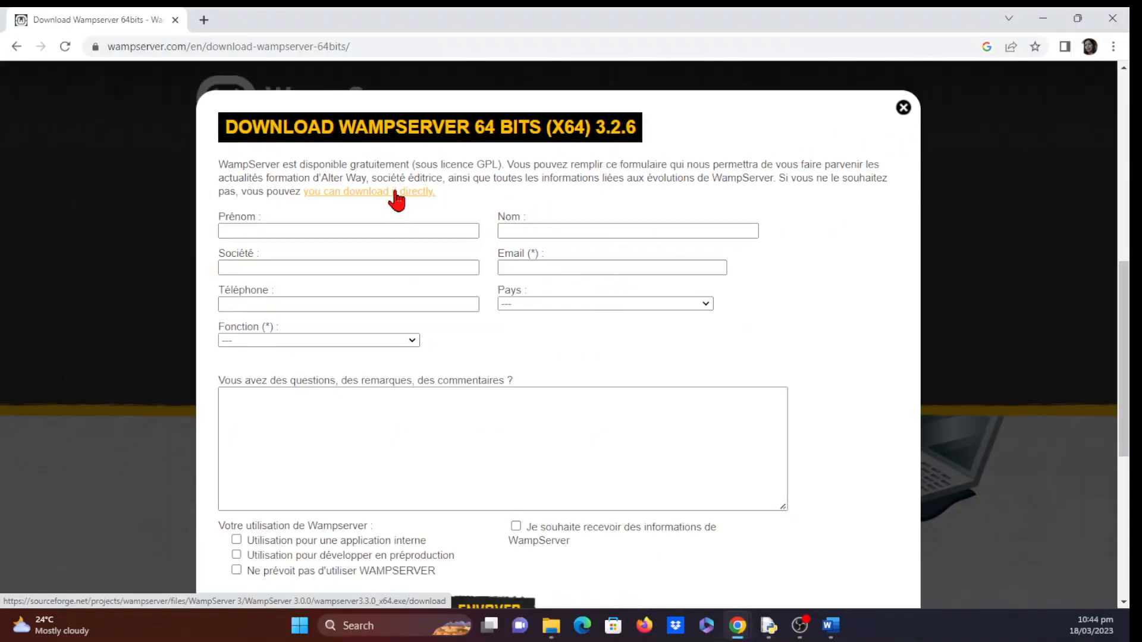
- Use the direct-download link so SourceForge starts downloading wampserver3.3.0_x64.exe
click(395, 195)
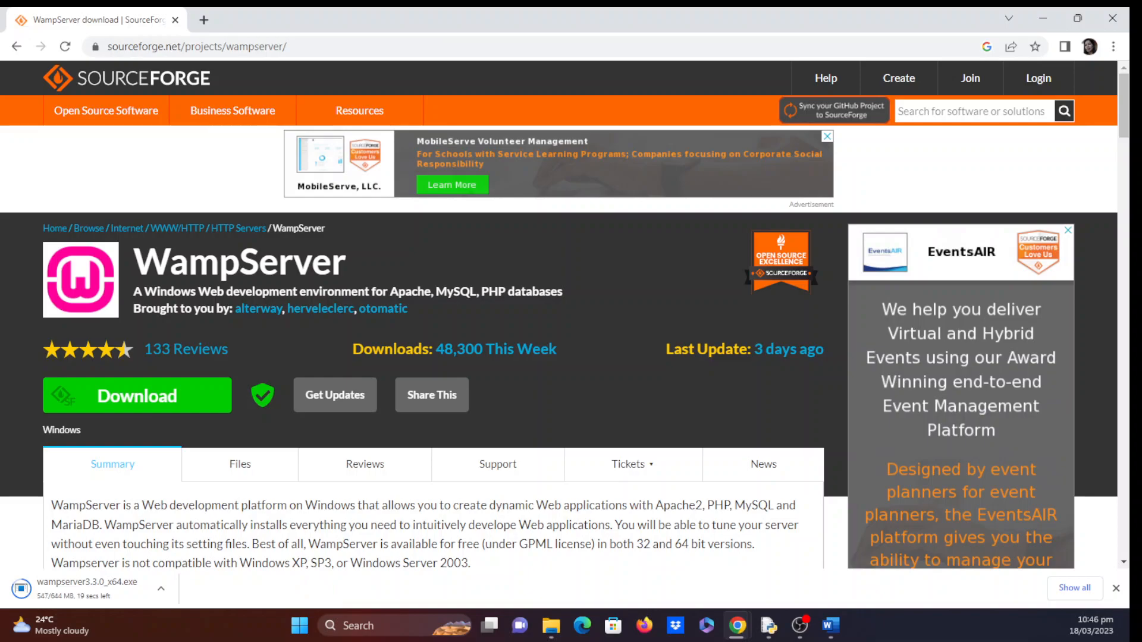
- Switch back to Chrome once wampserver3.3.0_x64.exe has finished downloading
key(alt+Tab)
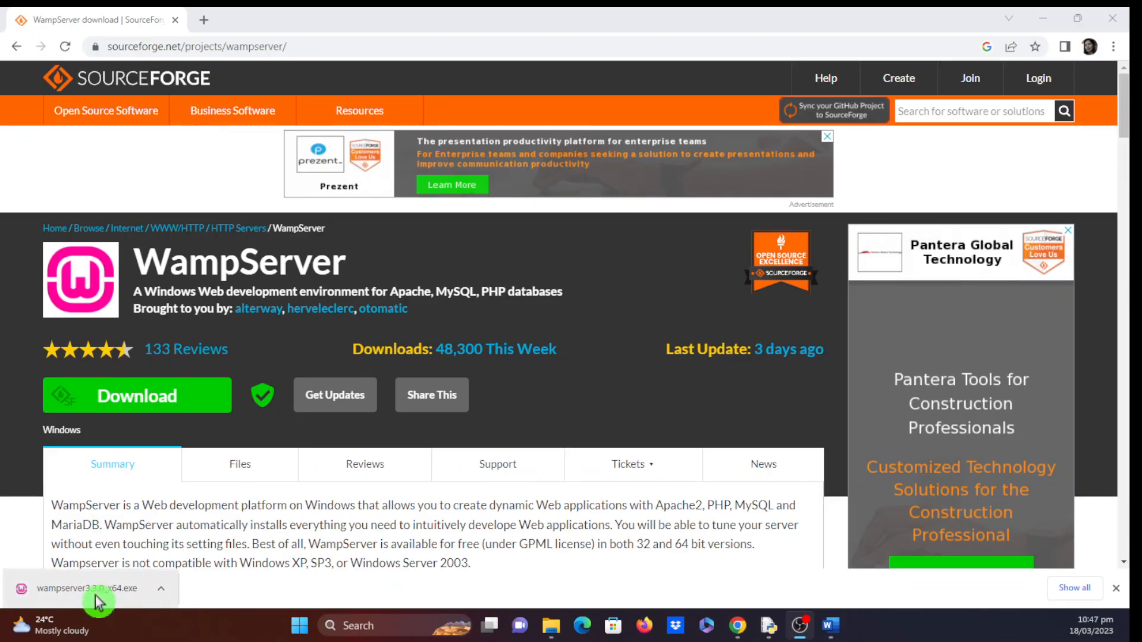
- Launch the downloaded wampserver3.3.0_x64.exe installer and minimize Chrome to the desktop
click(195, 561)
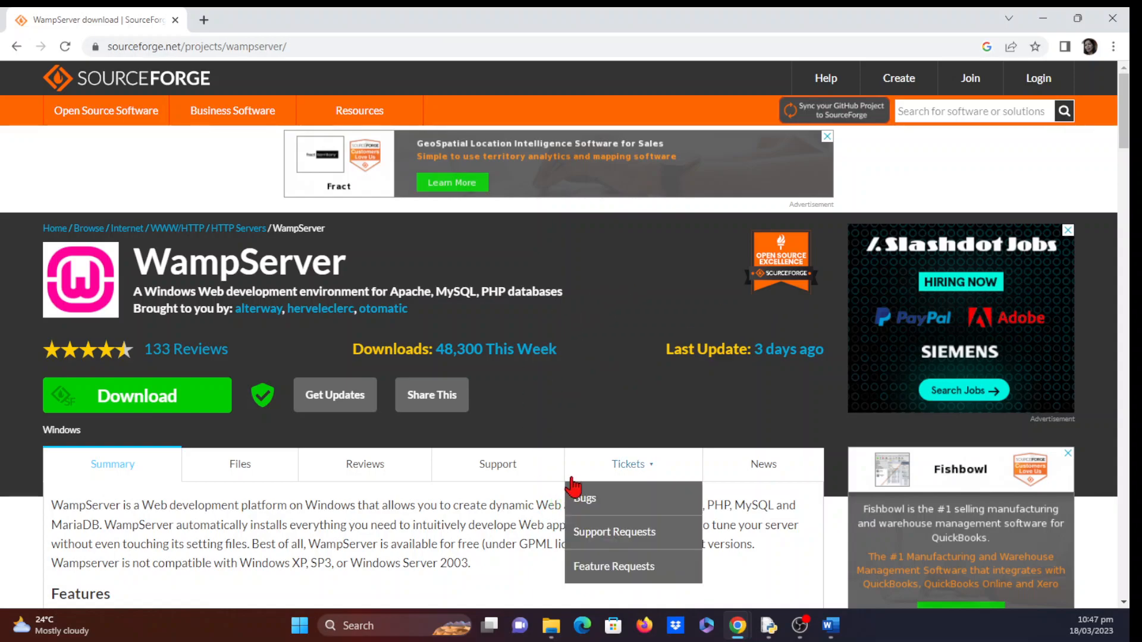
mouse_move(587, 489)
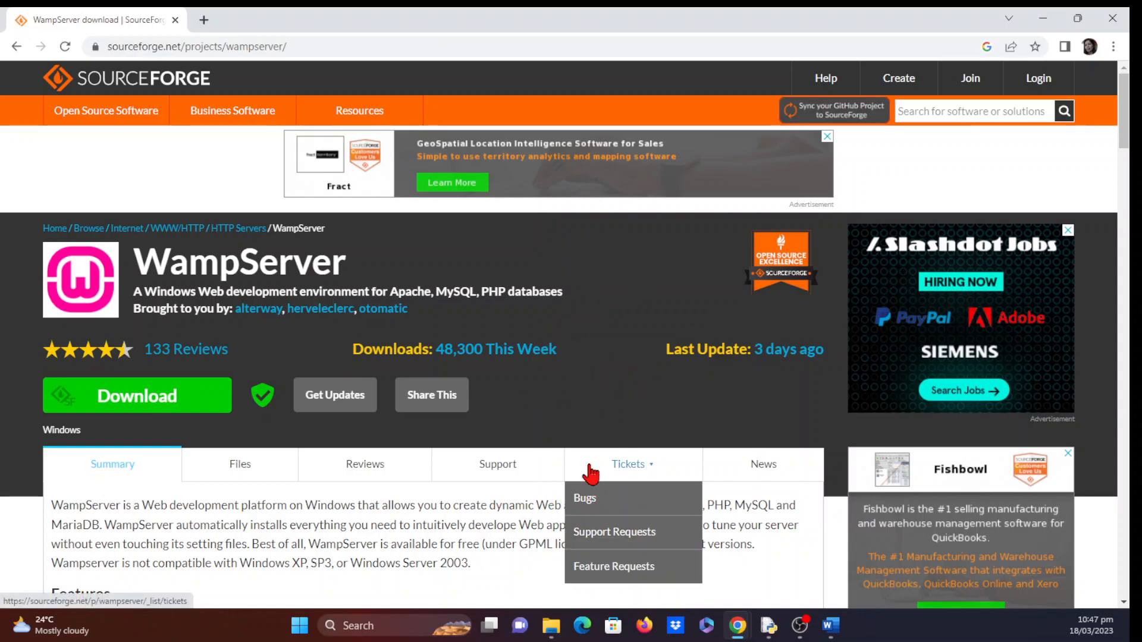
click(613, 440)
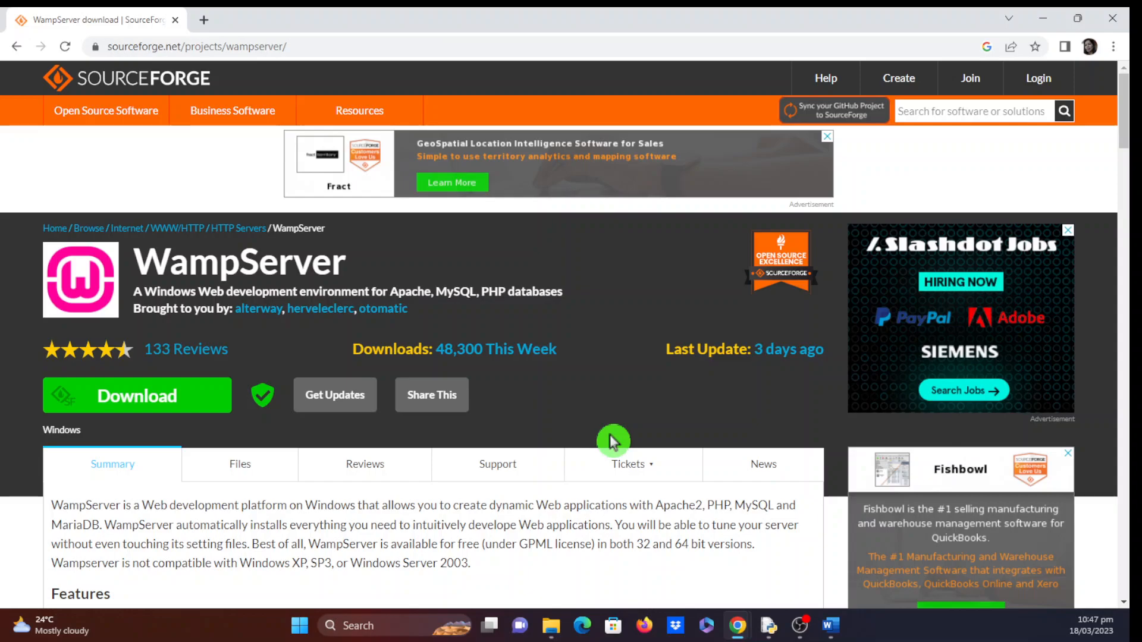
click(1048, 27)
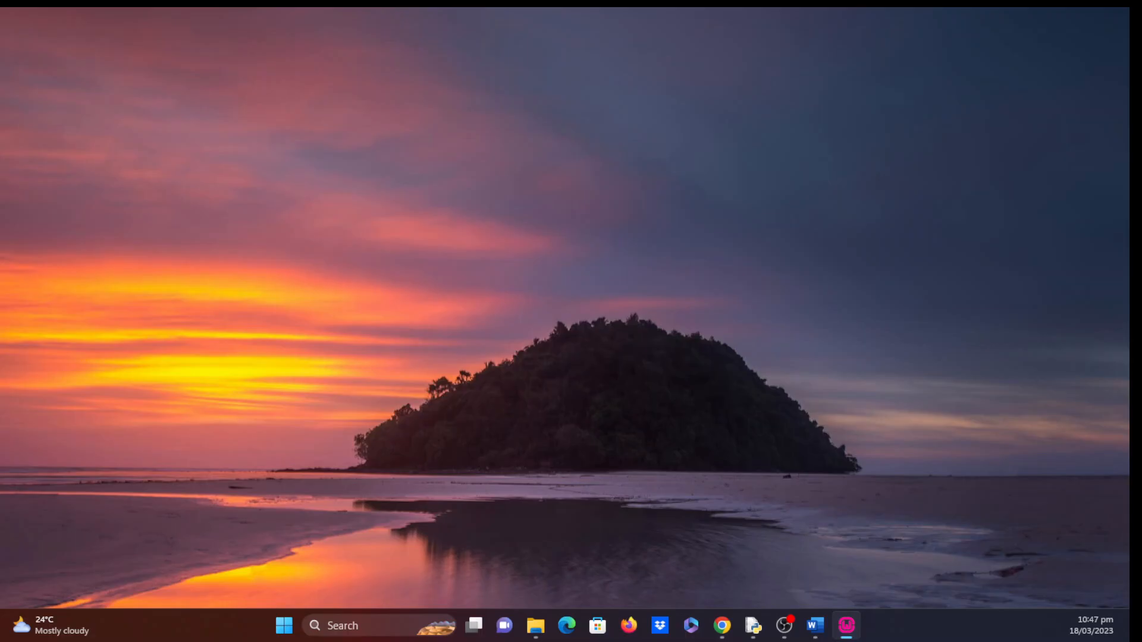
- Choose English as the setup language, accept the licence agreement, and move on to Information
drag(252, 272, 453, 292)
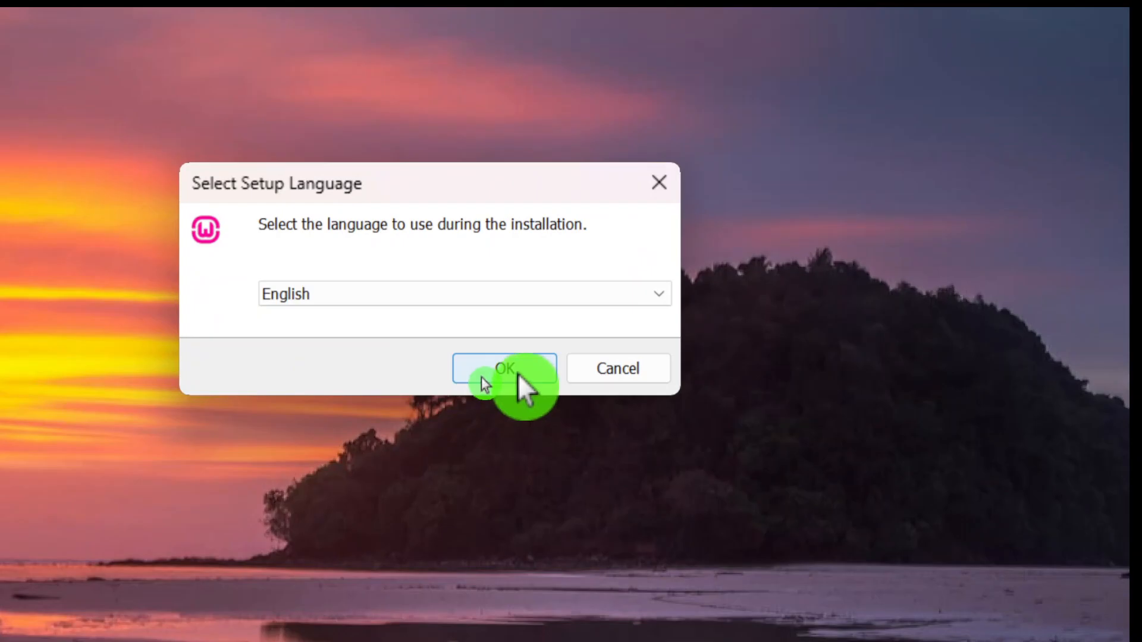
click(482, 377)
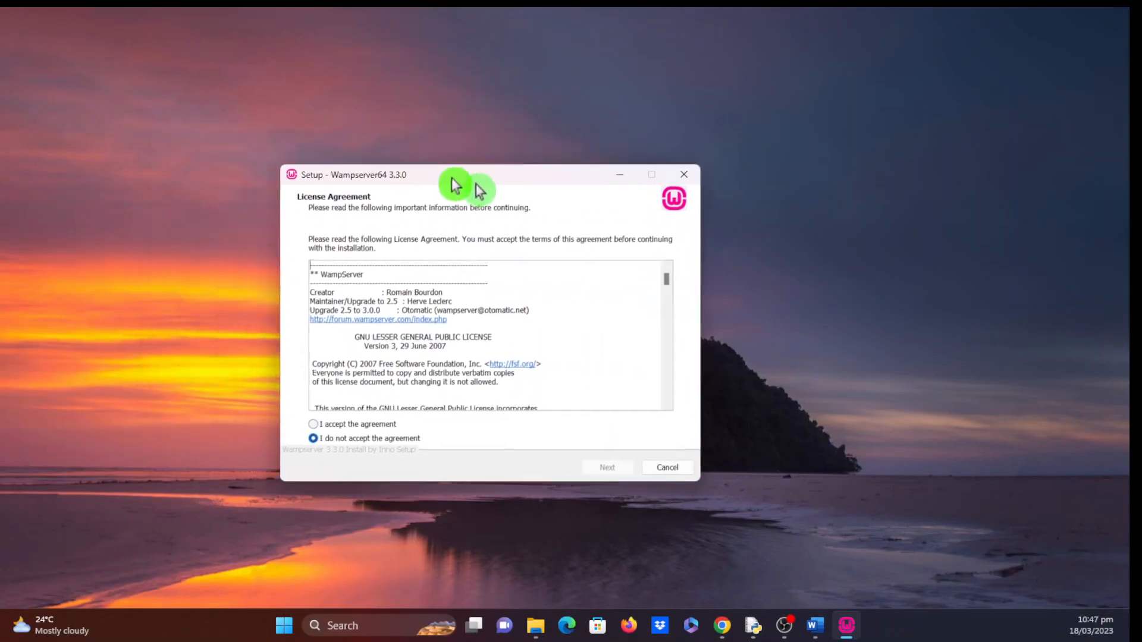
drag(455, 181, 565, 212)
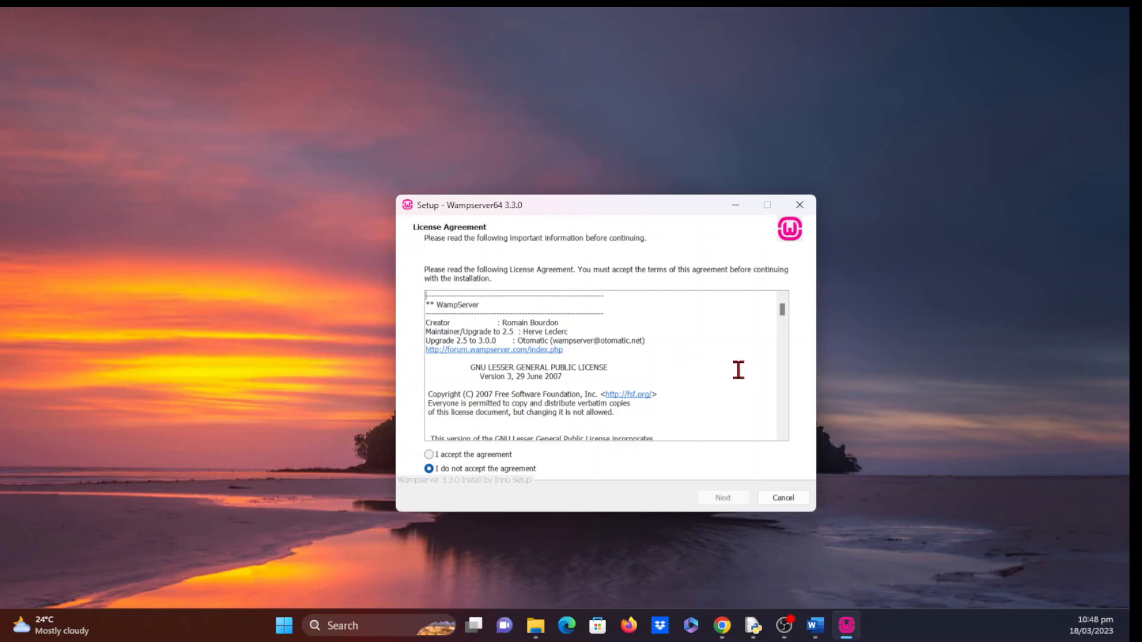
scroll(727, 387, down, 2)
scroll(728, 388, down, 8)
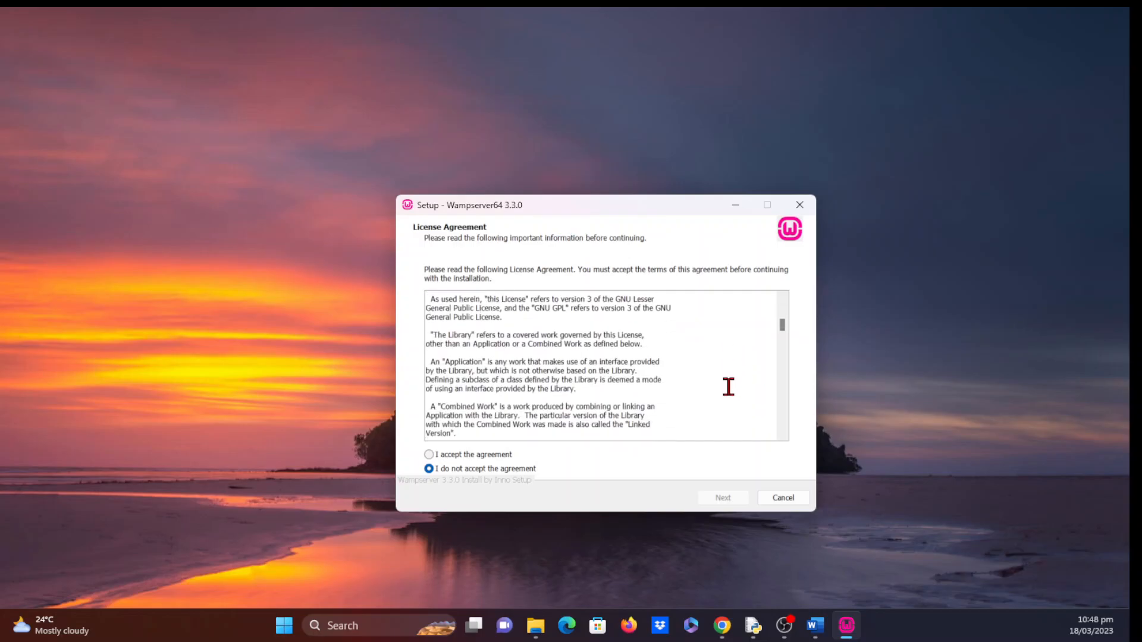
scroll(728, 387, down, 4)
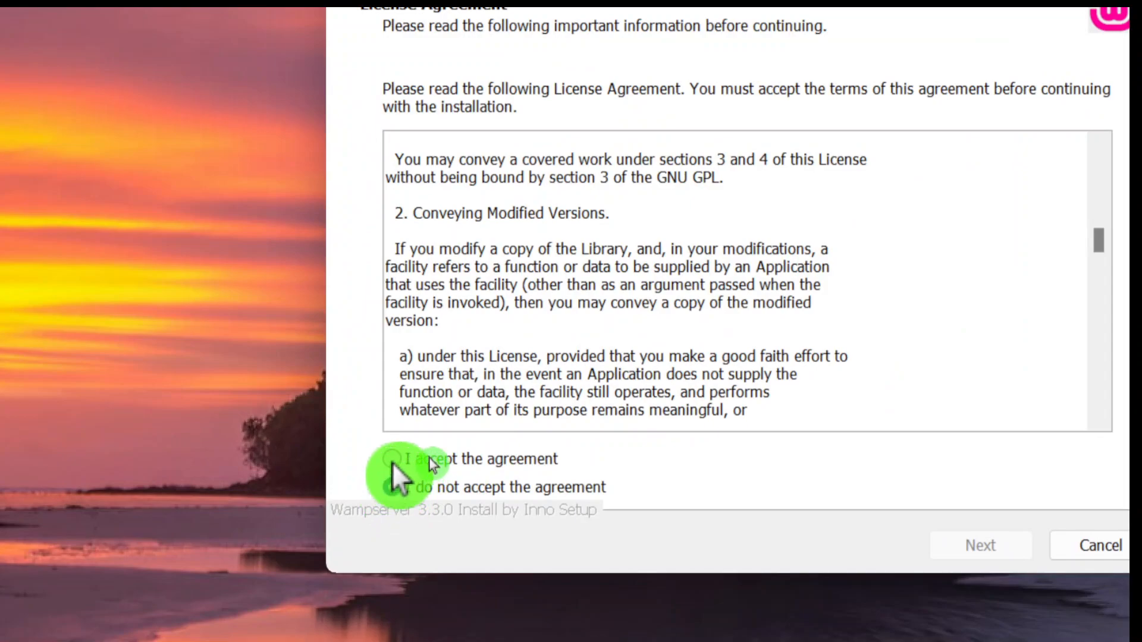
click(391, 461)
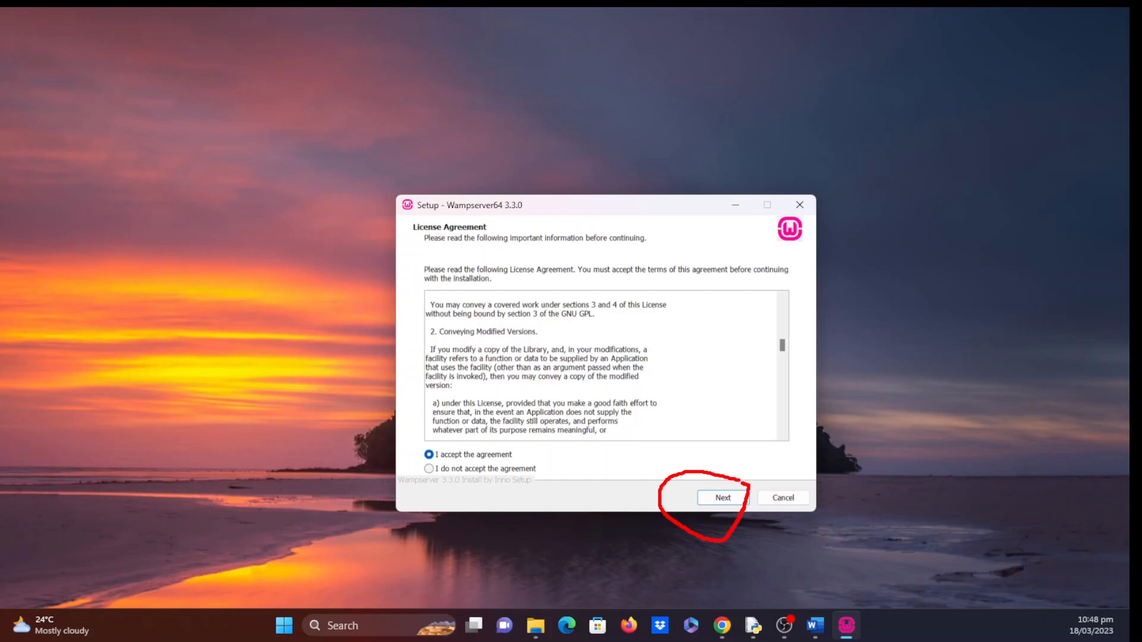
click(723, 500)
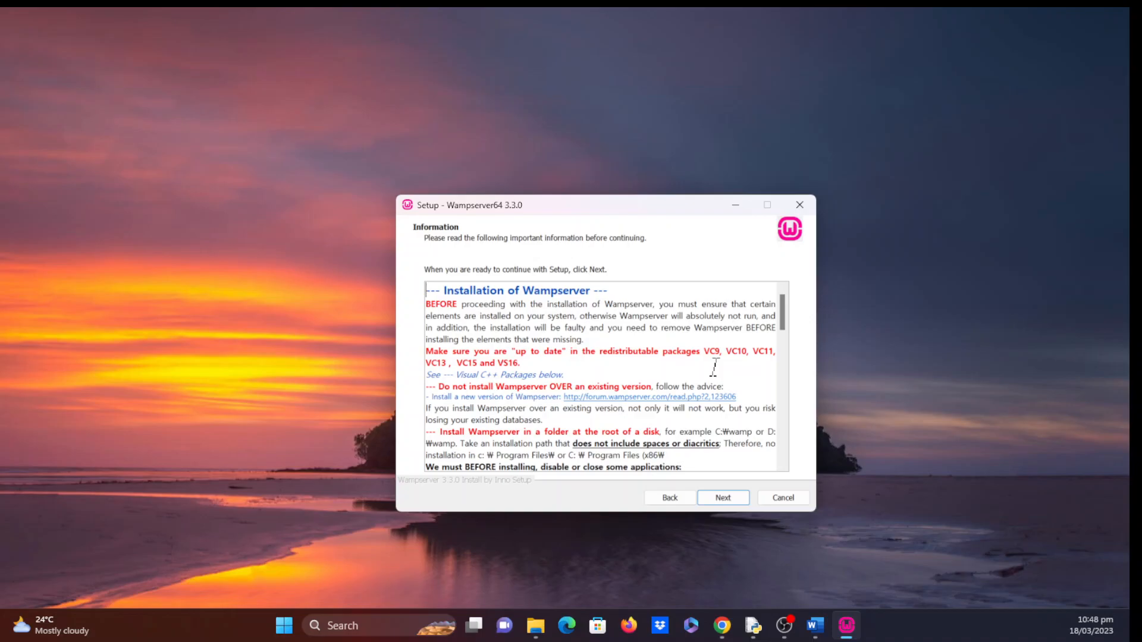
- Scroll the Information notes down to the '--- Visual C++ Packages ---' section
scroll(715, 367, down, 1)
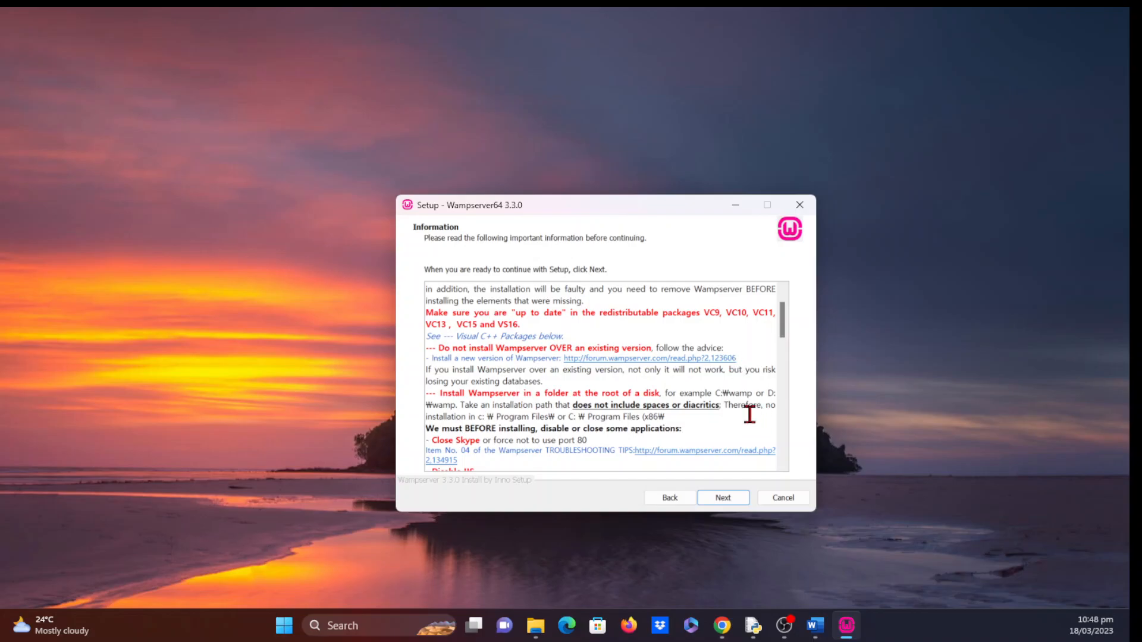
scroll(759, 405, down, 2)
scroll(759, 407, down, 1)
scroll(758, 403, down, 1)
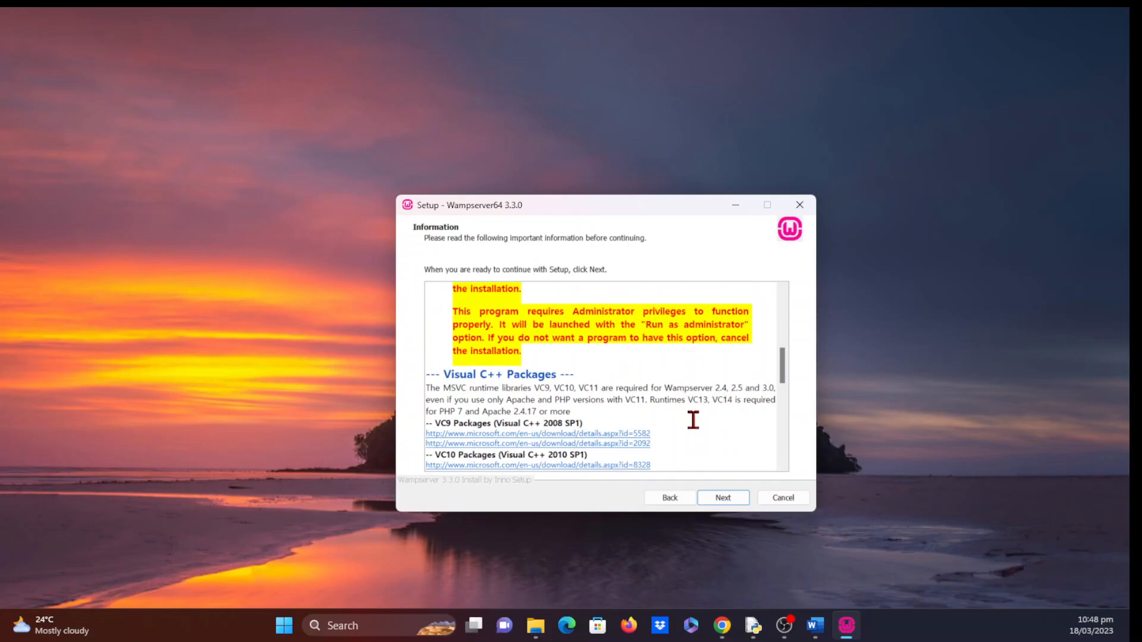
scroll(695, 424, down, 2)
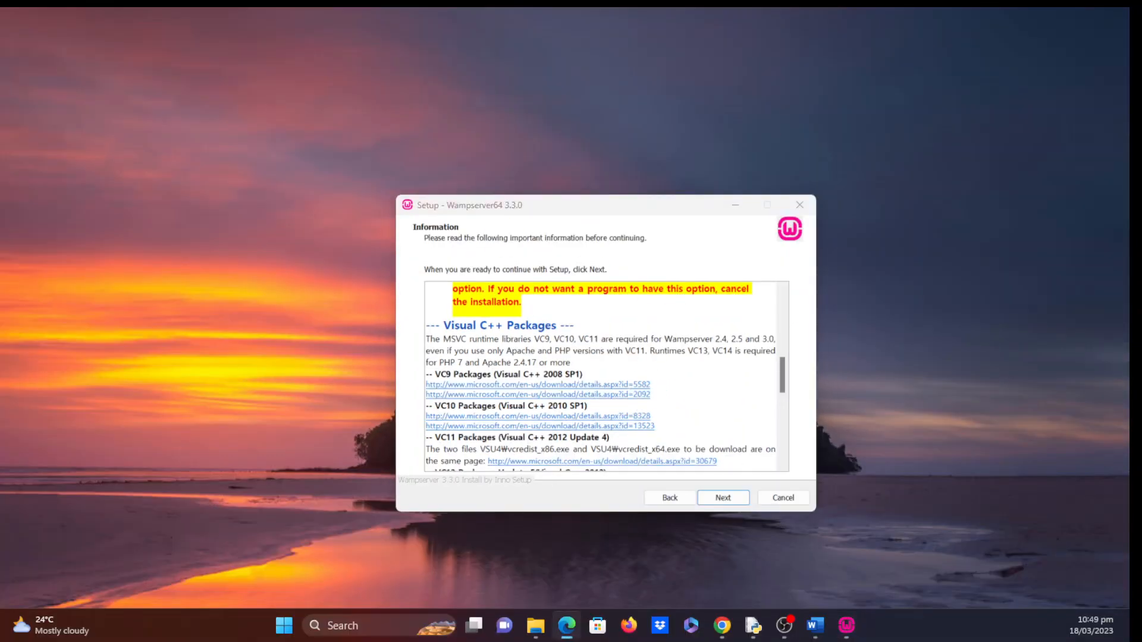
- Maximize, then close the Edge window showing the unavailable VC10 download page
drag(747, 159, 540, 148)
click(773, 145)
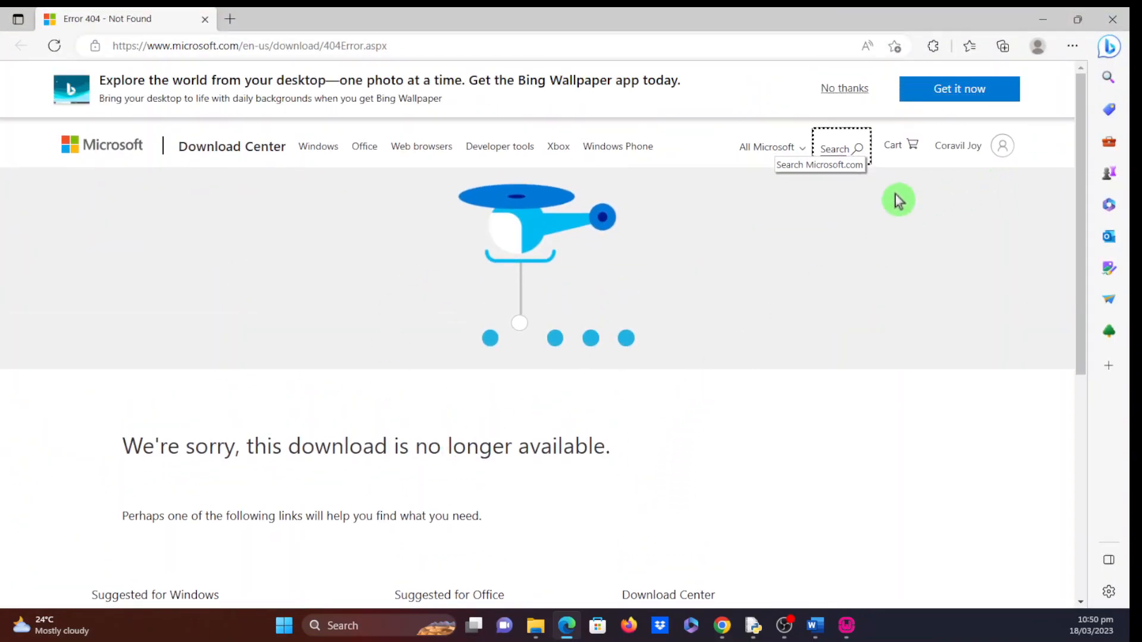
click(1113, 20)
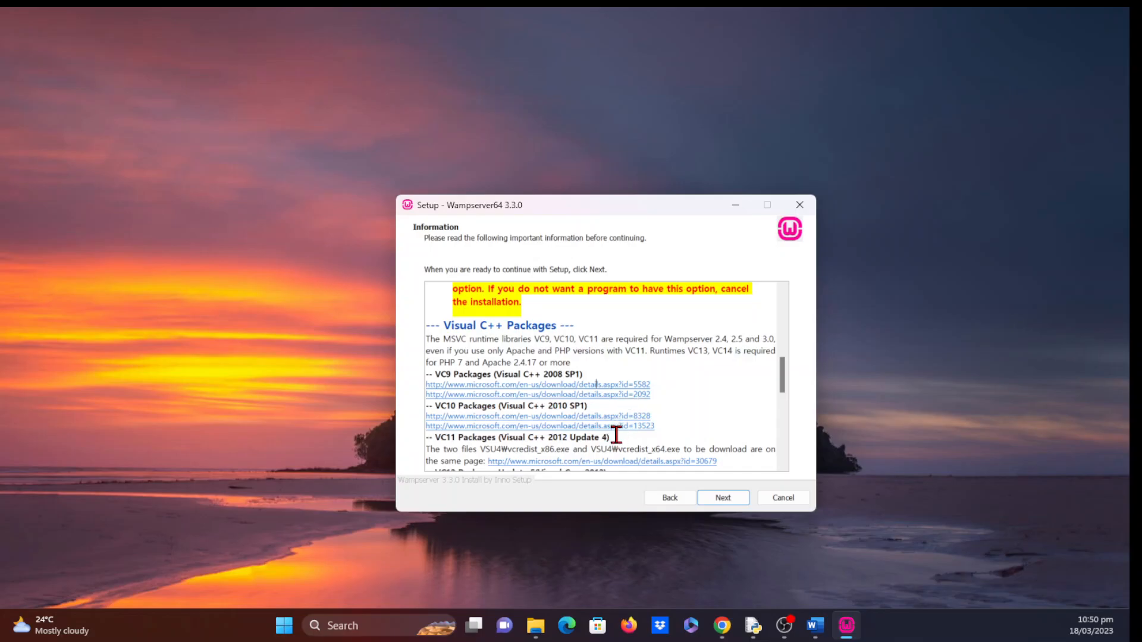
- Try the second VC10 package link and close its 'no longer available' page too
scroll(649, 402, down, 2)
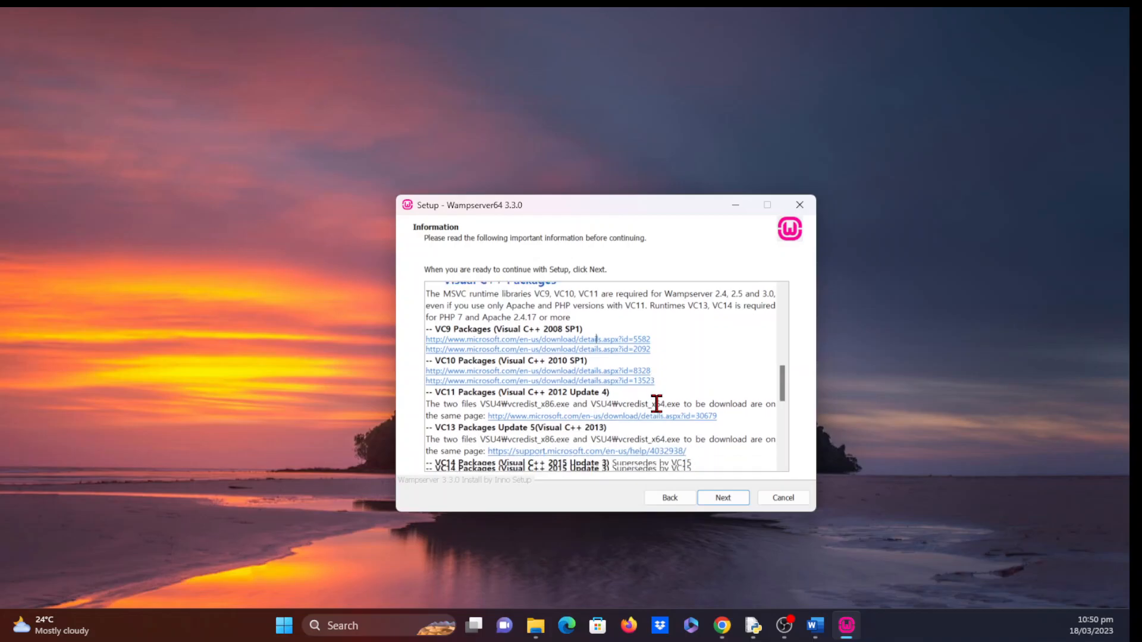
click(598, 375)
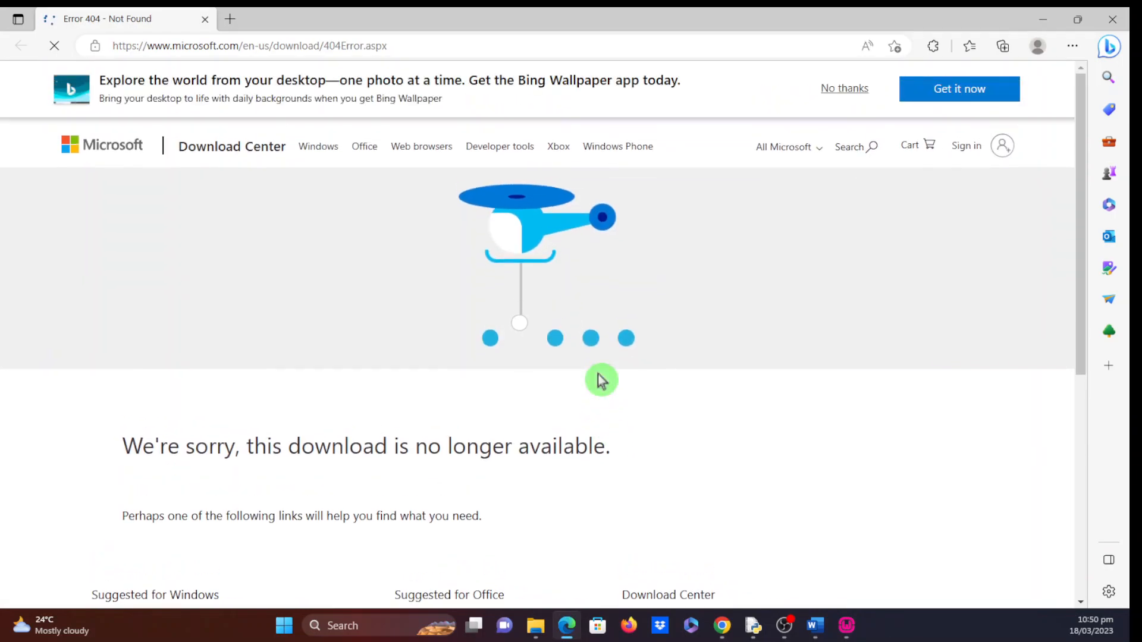
click(1116, 21)
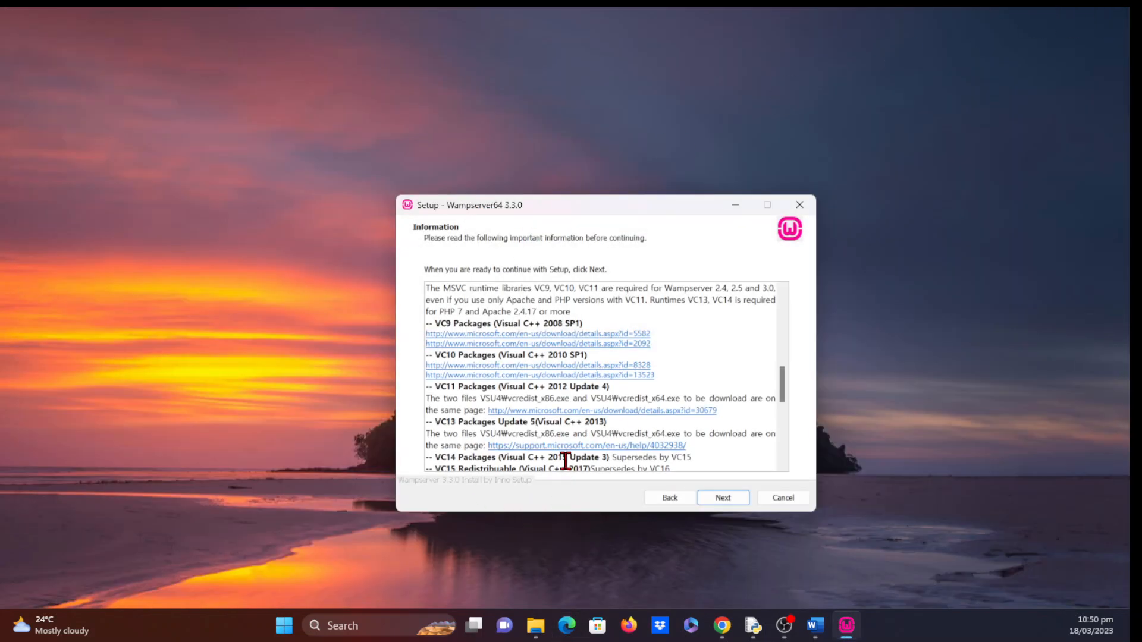
- From the VC11 link, download vcredist_x64.exe for Visual C++ Redistributable 2012 Update 4
click(658, 412)
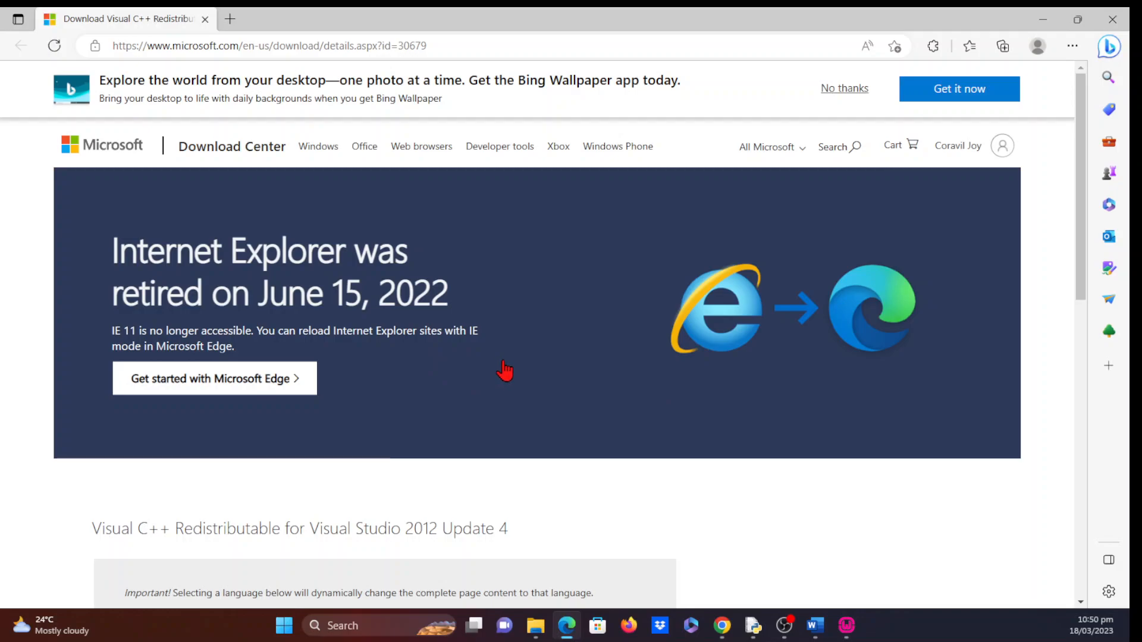
scroll(504, 370, down, 5)
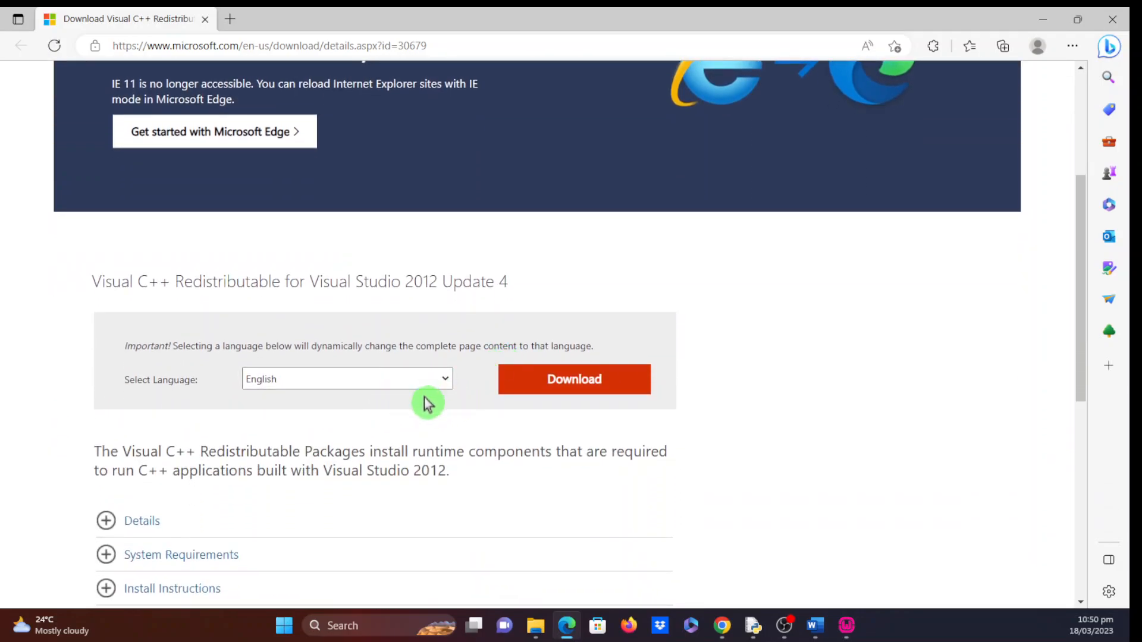
scroll(413, 464, down, 2)
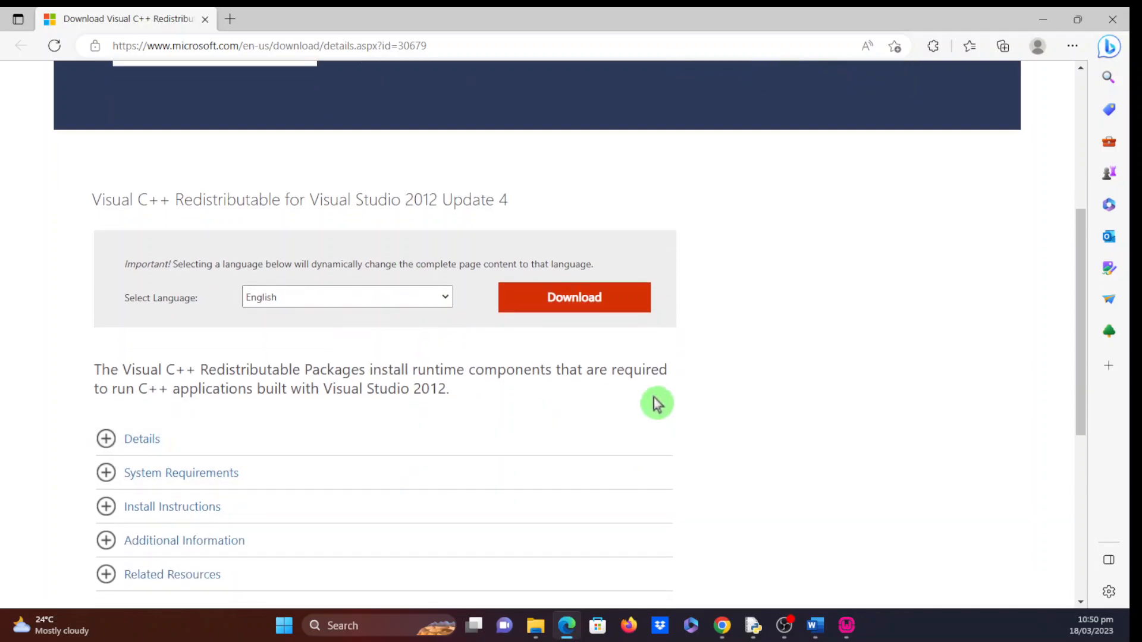
click(558, 299)
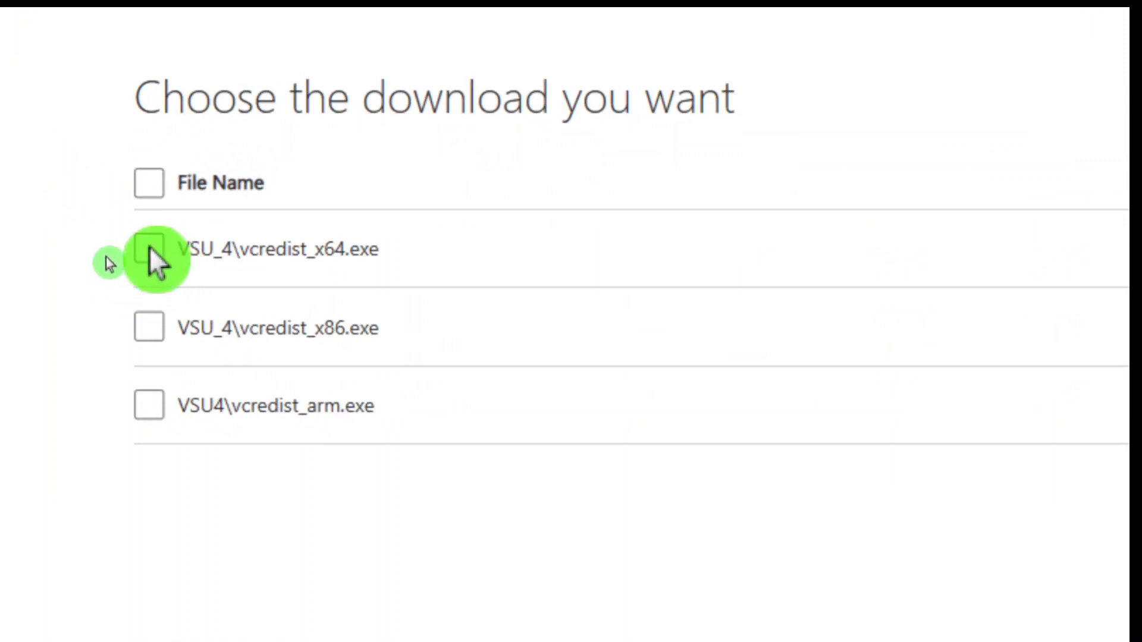
click(106, 259)
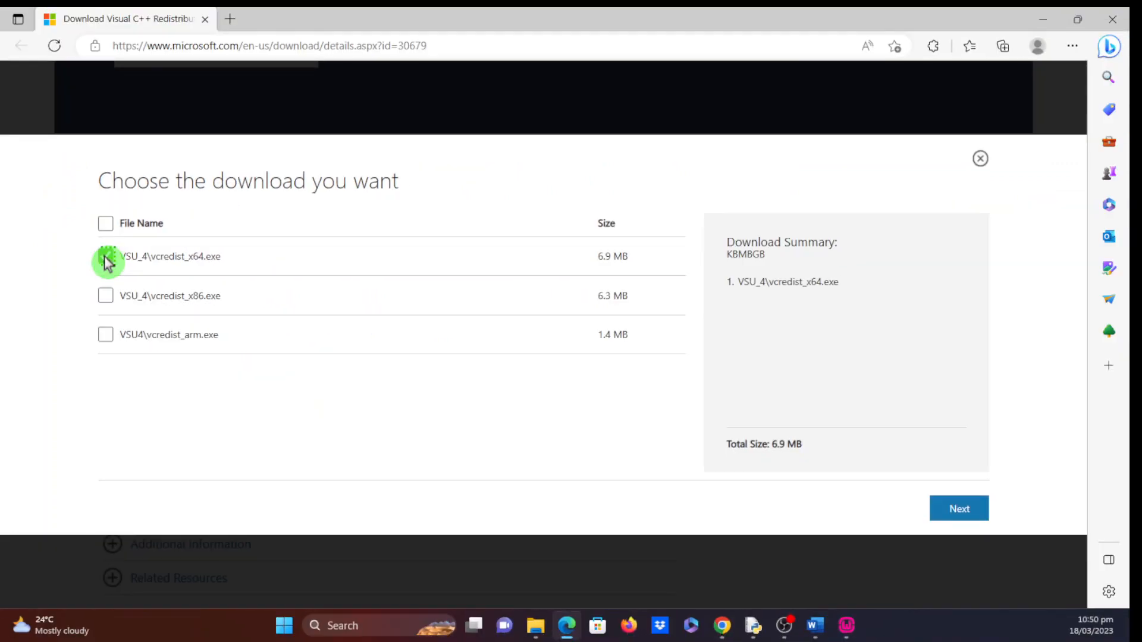
click(952, 510)
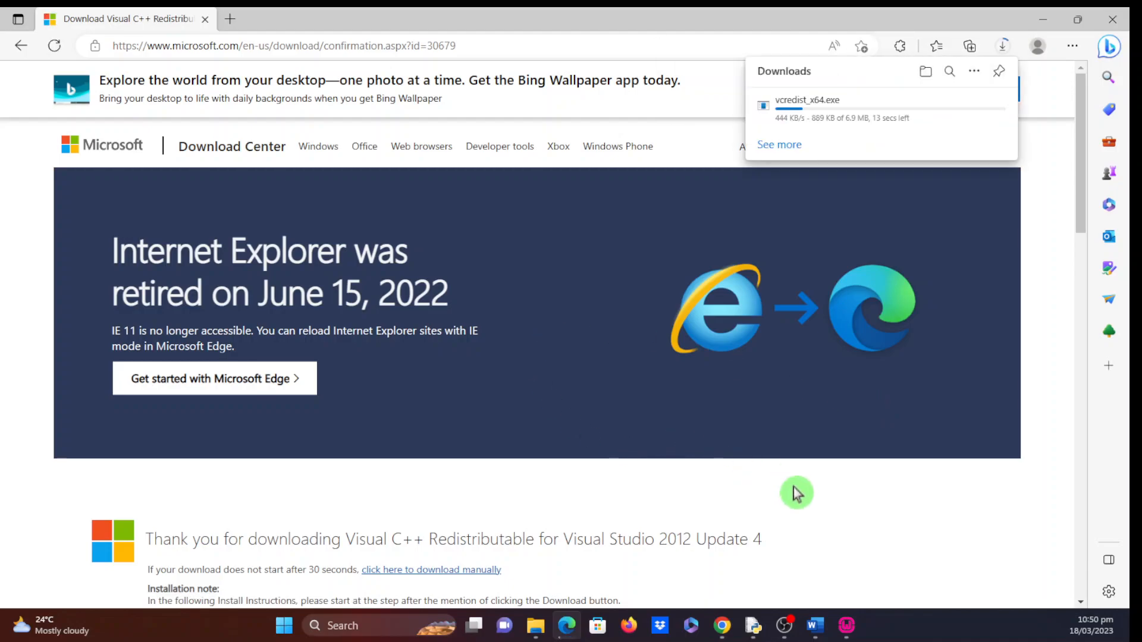
scroll(795, 492, down, 4)
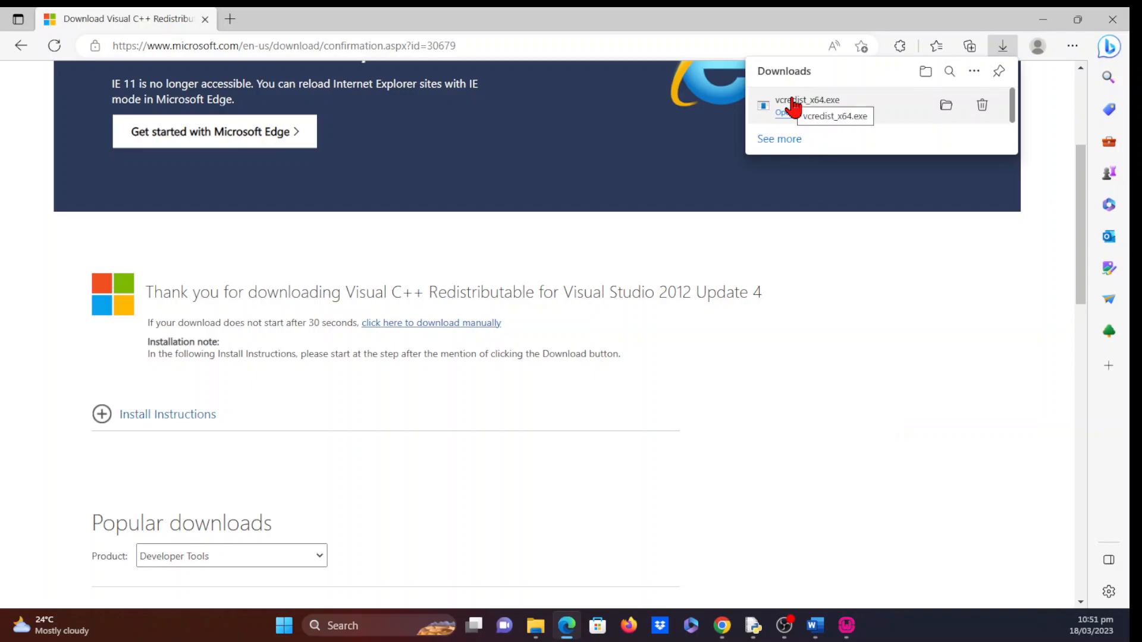
- Install the Visual C++ 2012 Redistributable (x64) from vcredist_x64.exe, retrying after the error, then close it
click(793, 107)
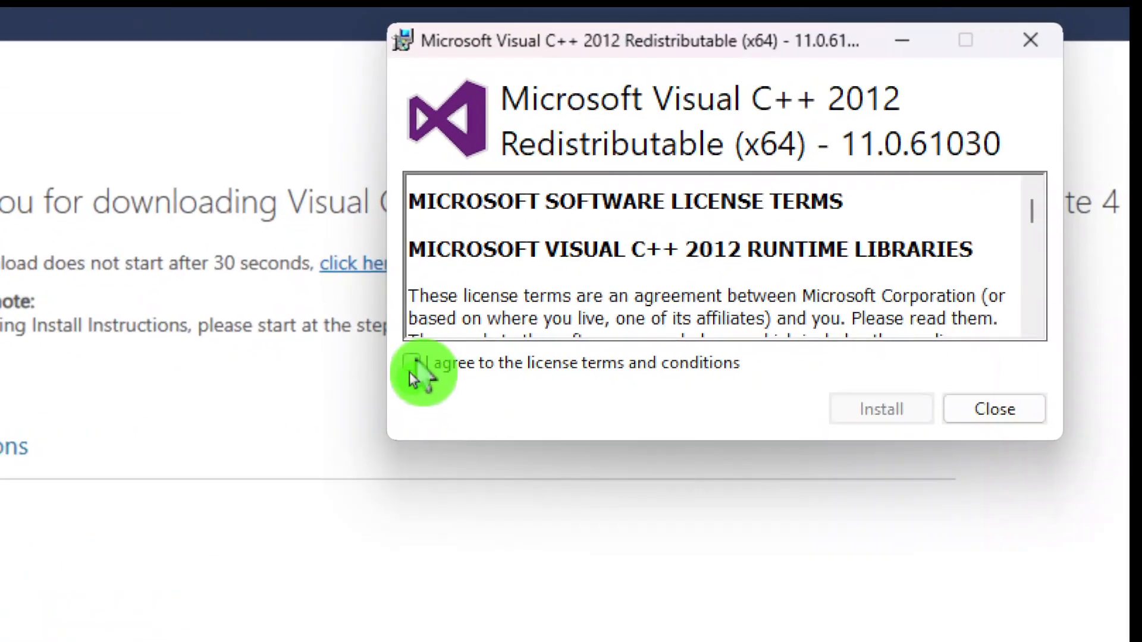
click(408, 373)
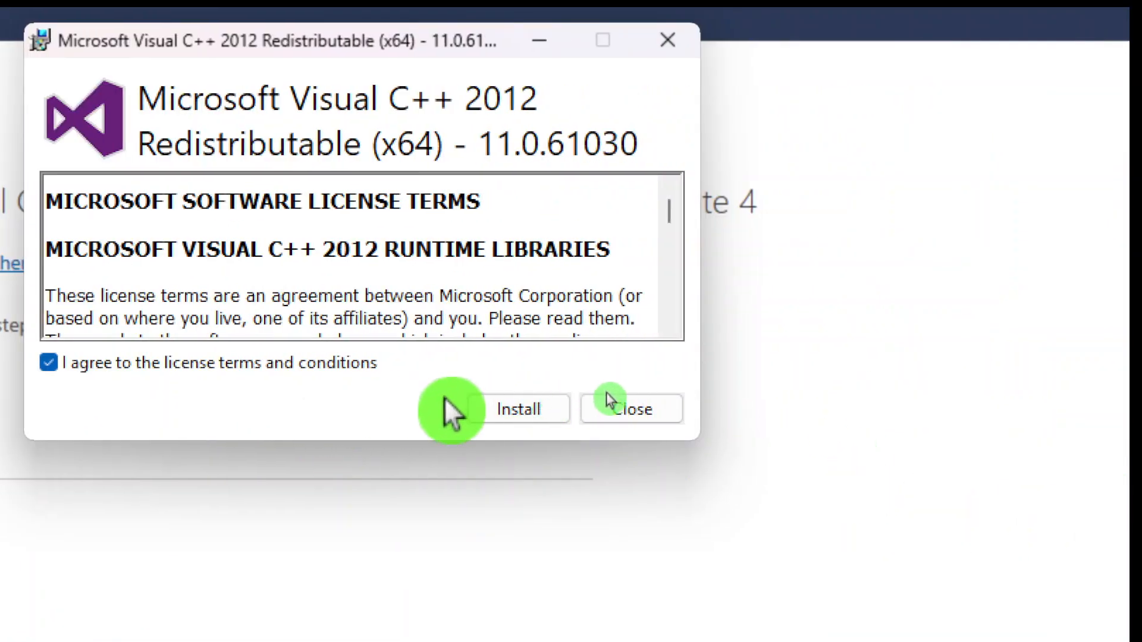
click(530, 412)
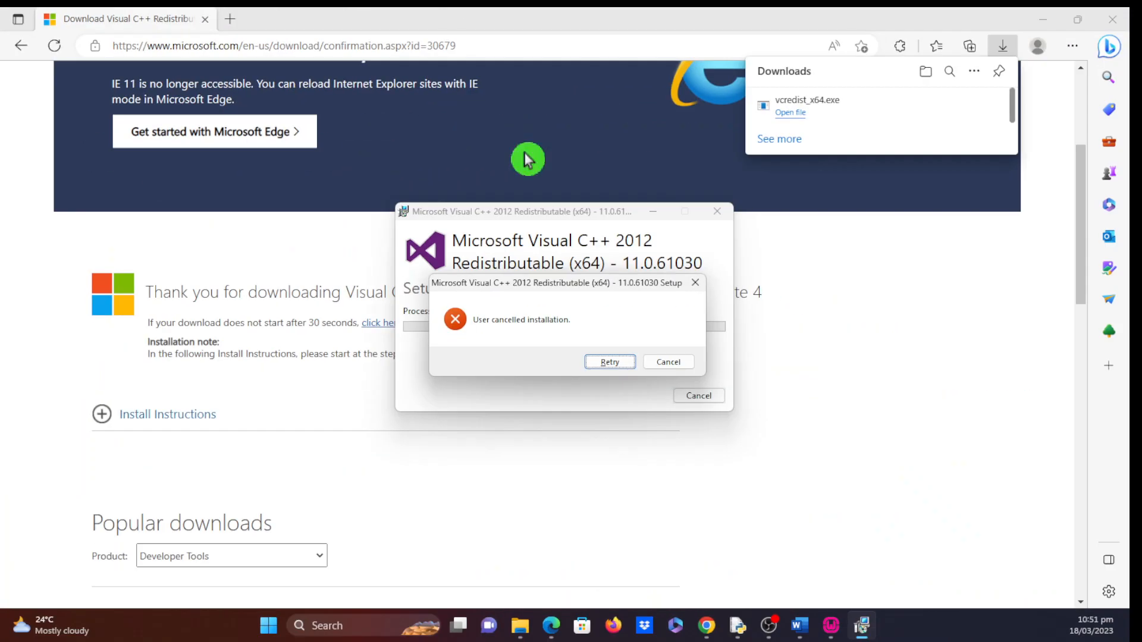
click(610, 362)
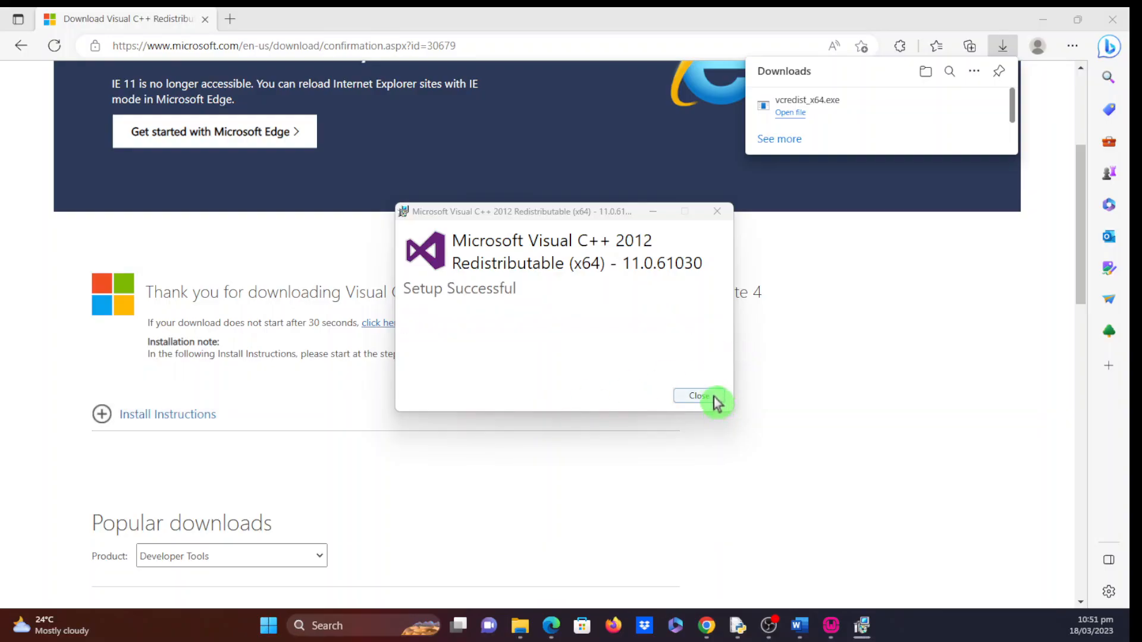
click(714, 399)
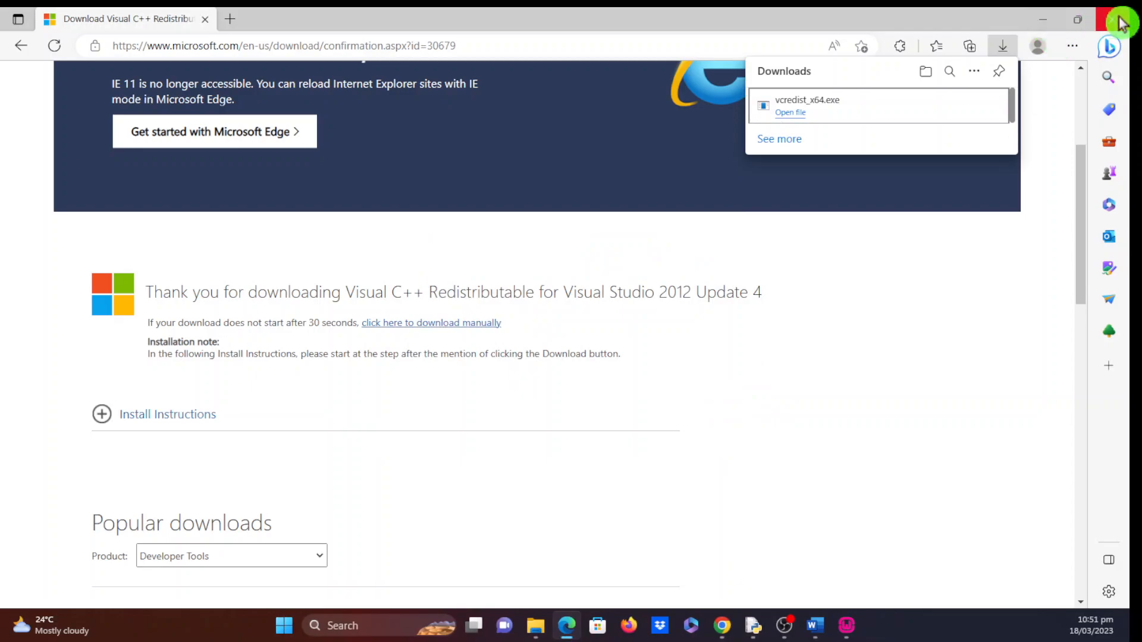
click(1120, 23)
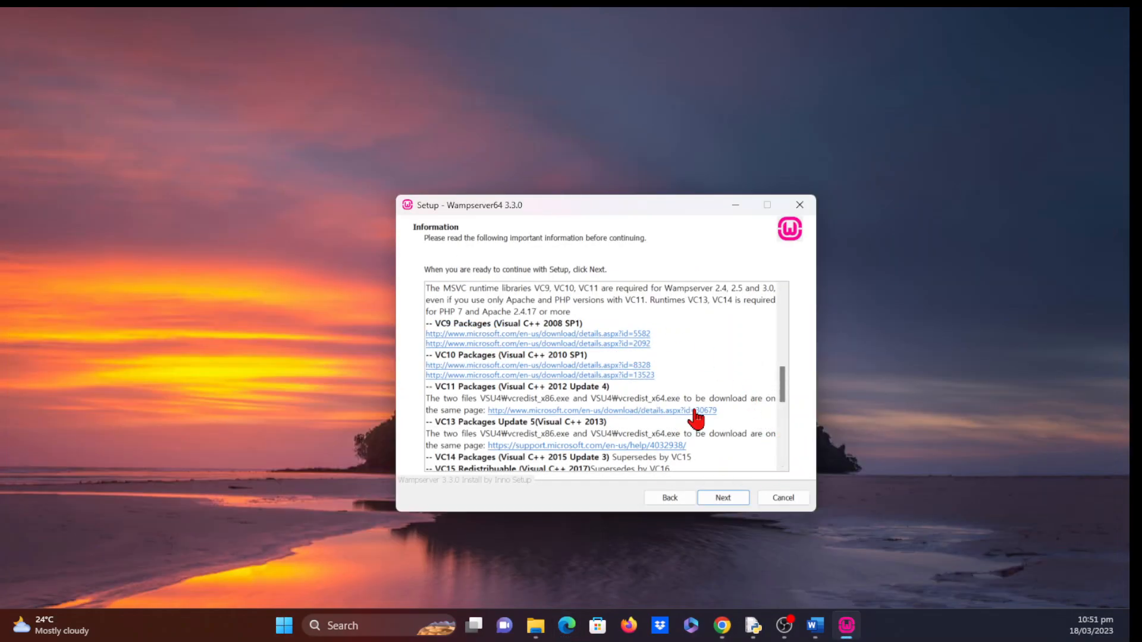
- Download the English (United States) vcredist_x64 Visual C++ 2013 update from the VC13 support page
scroll(760, 435, down, 2)
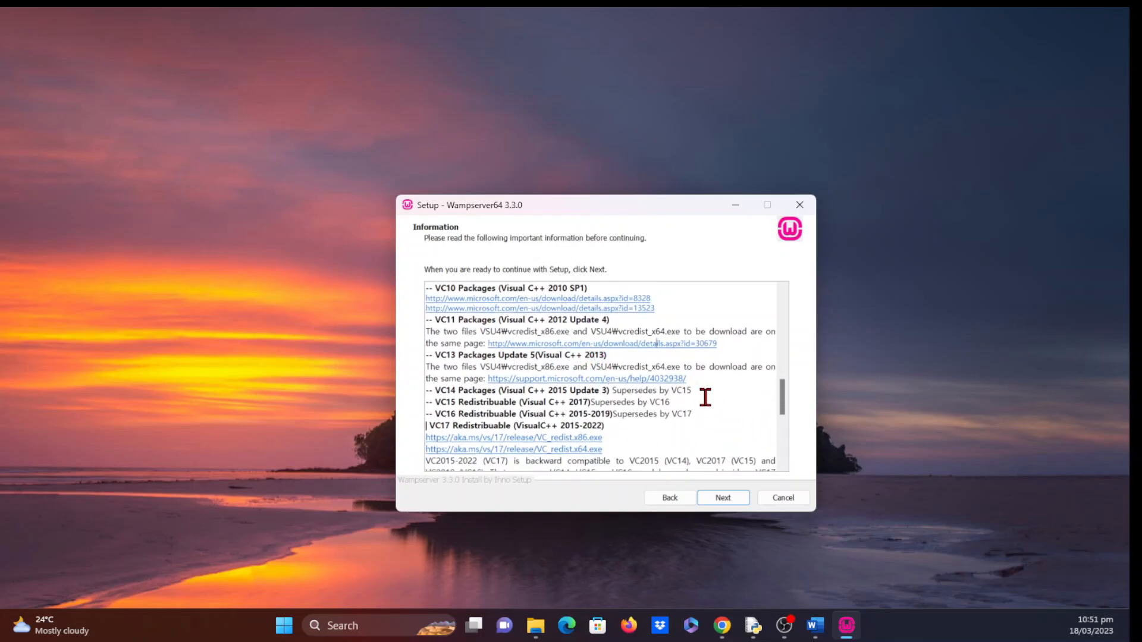
click(591, 379)
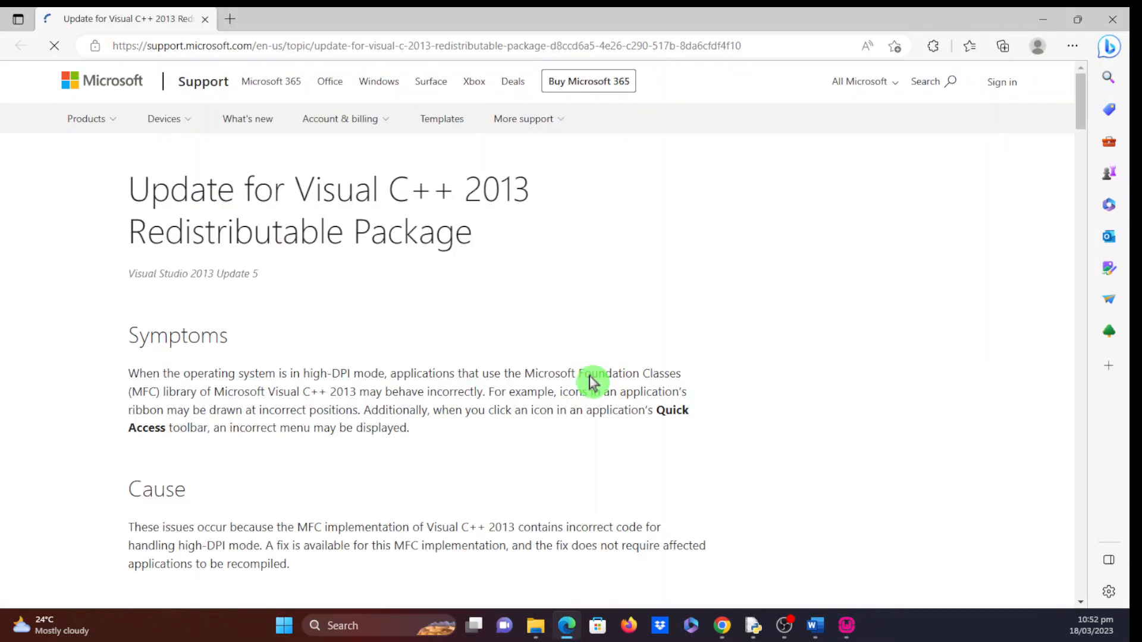
scroll(415, 480, down, 10)
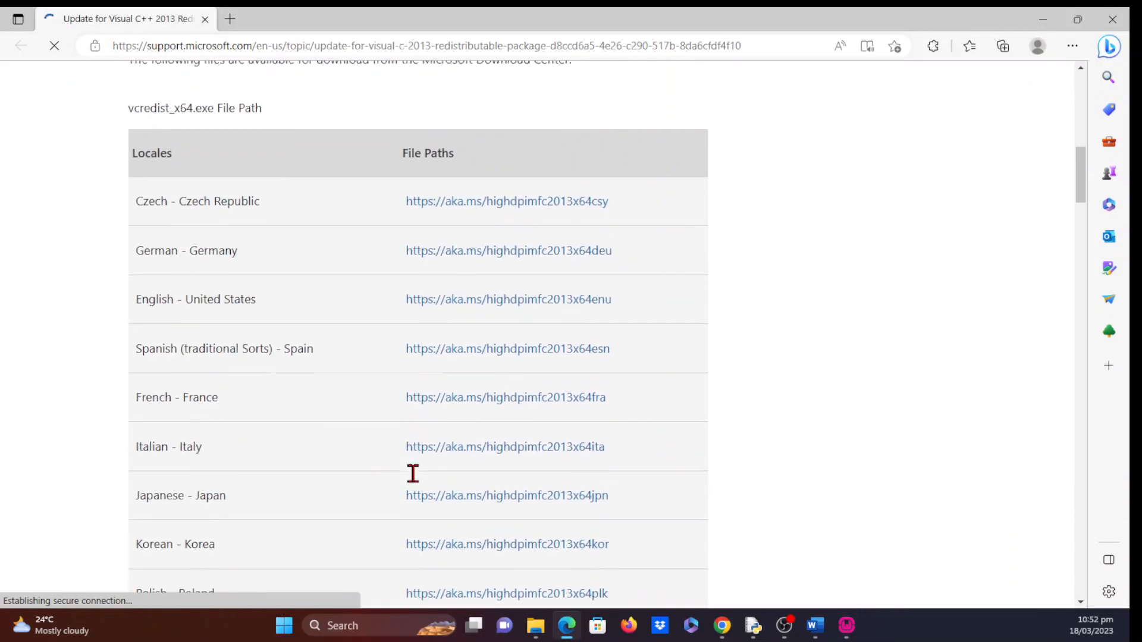
scroll(414, 479, down, 3)
click(416, 481)
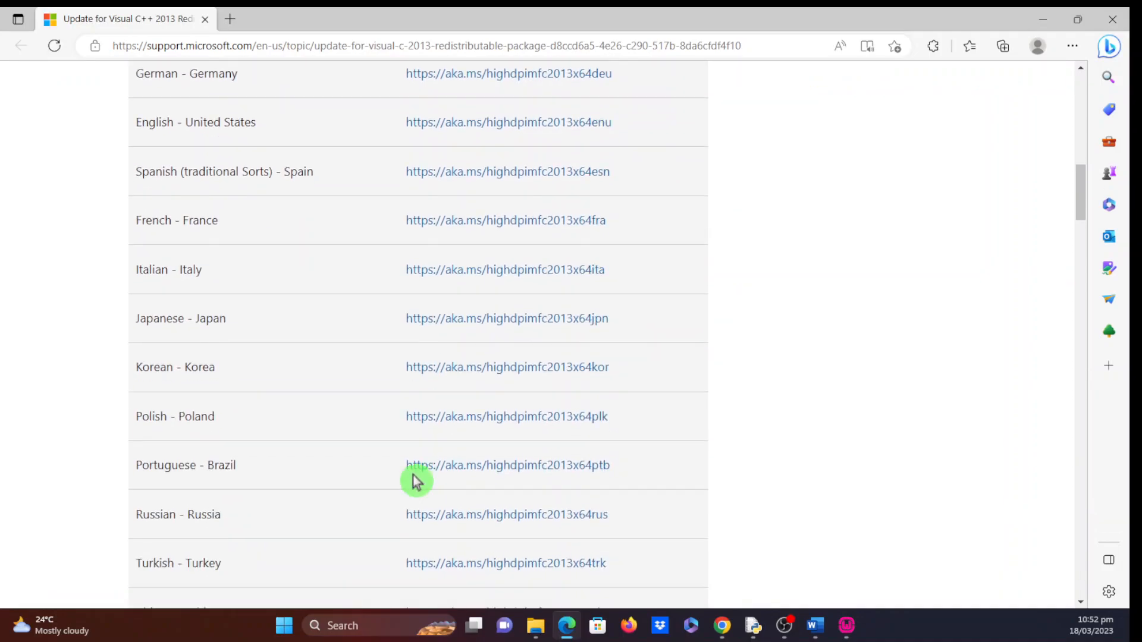
scroll(415, 479, up, 1)
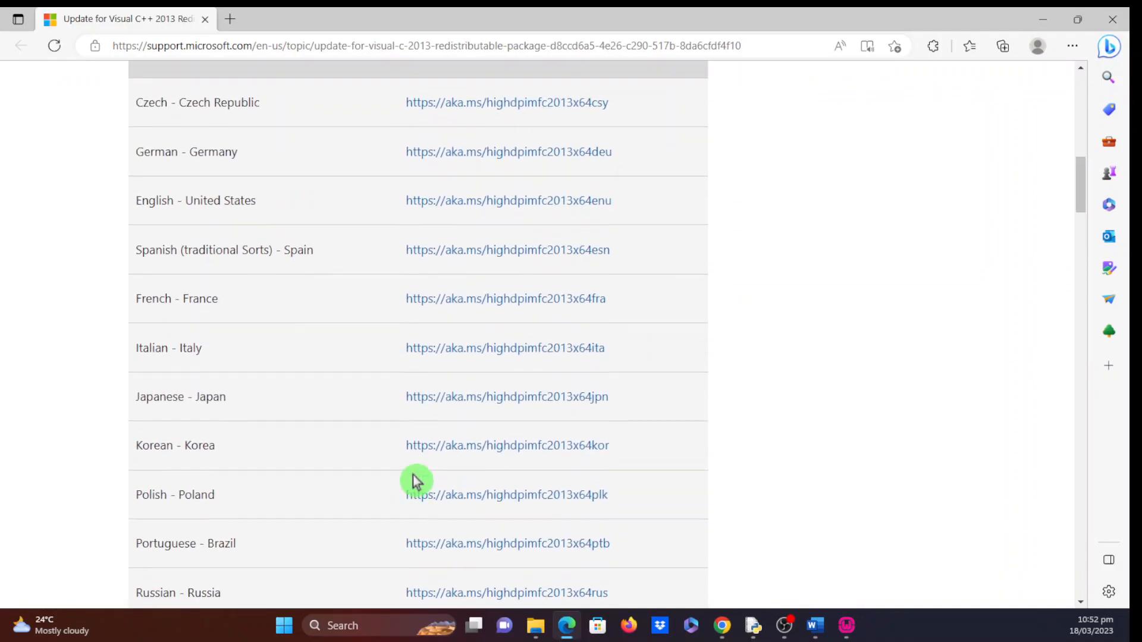
click(493, 206)
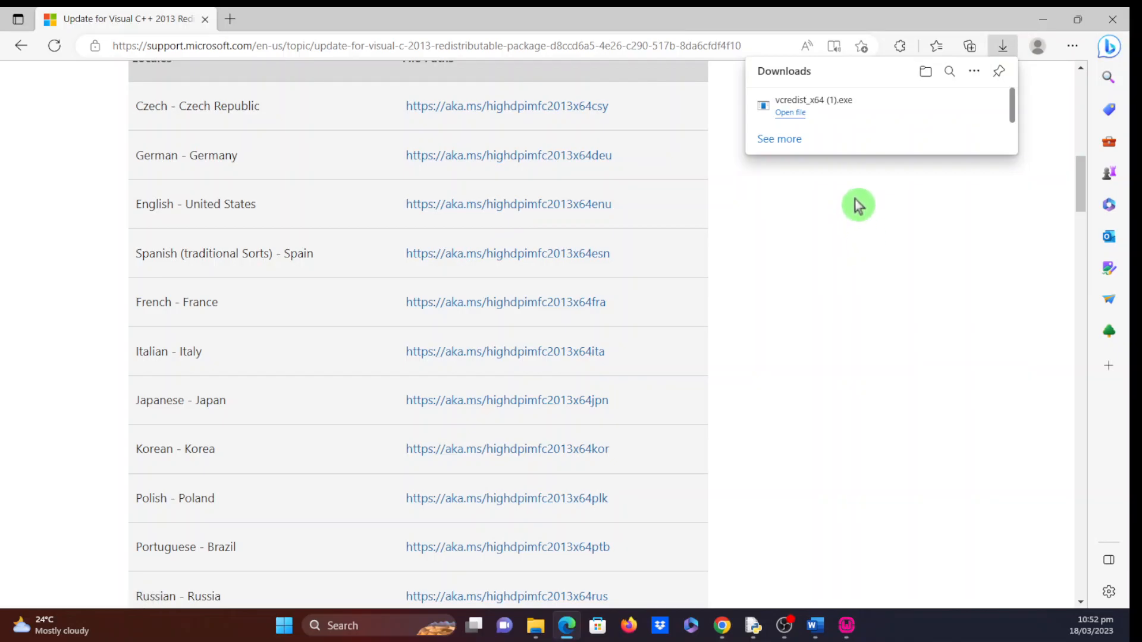
click(1045, 19)
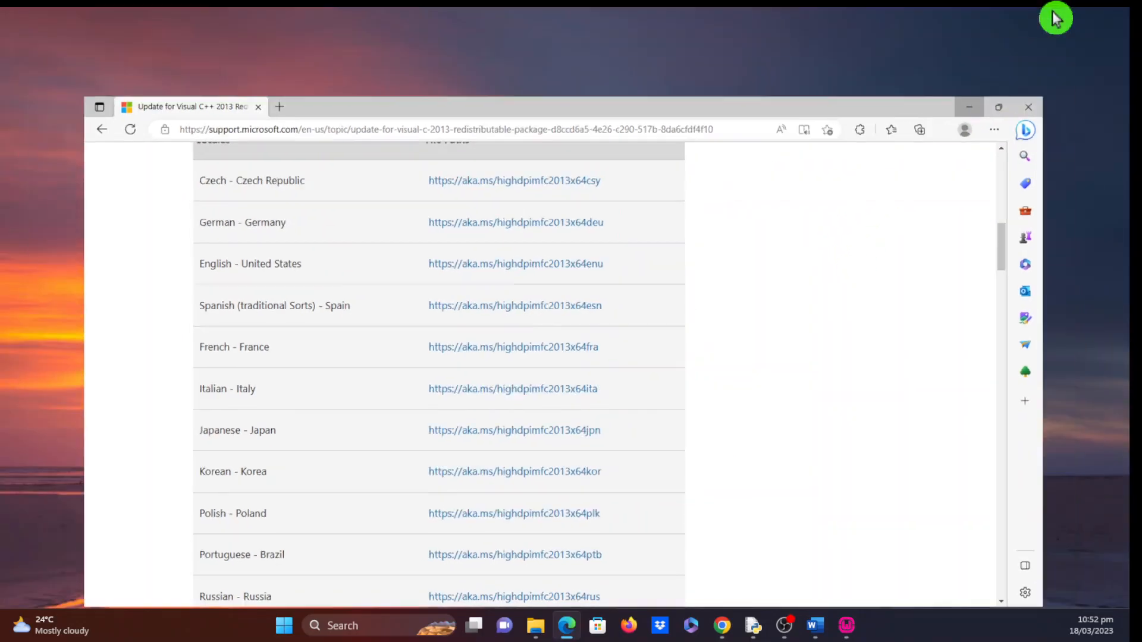
- Download VC_redist.x86.exe, the x86 Visual C++ 2015-2022 Redistributable
click(783, 387)
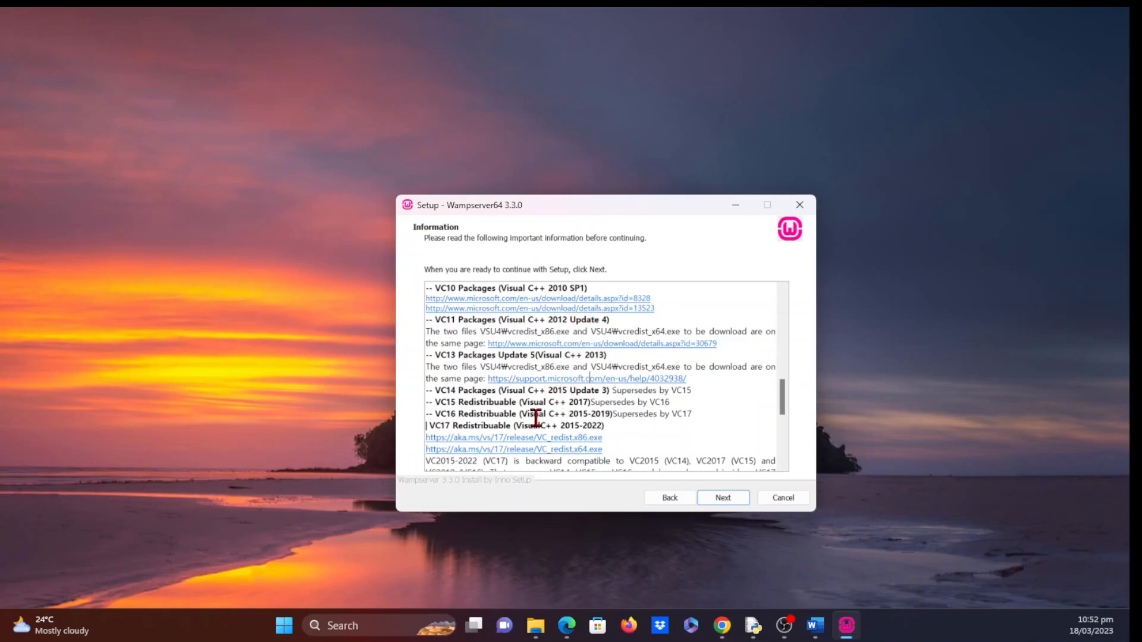
scroll(560, 427, down, 1)
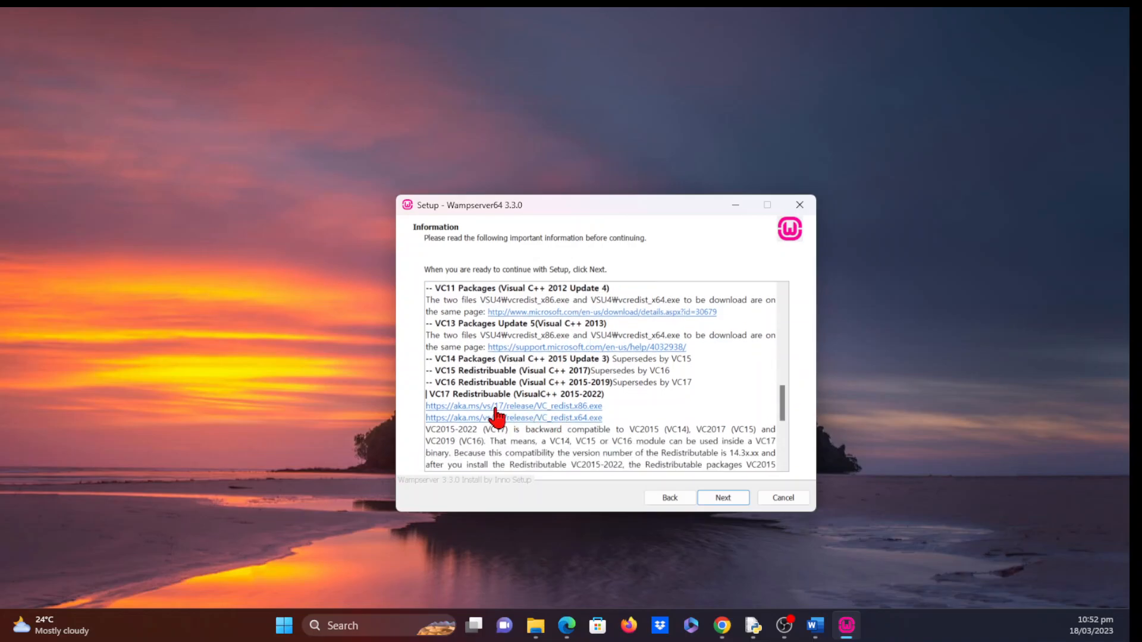
scroll(511, 411, down, 1)
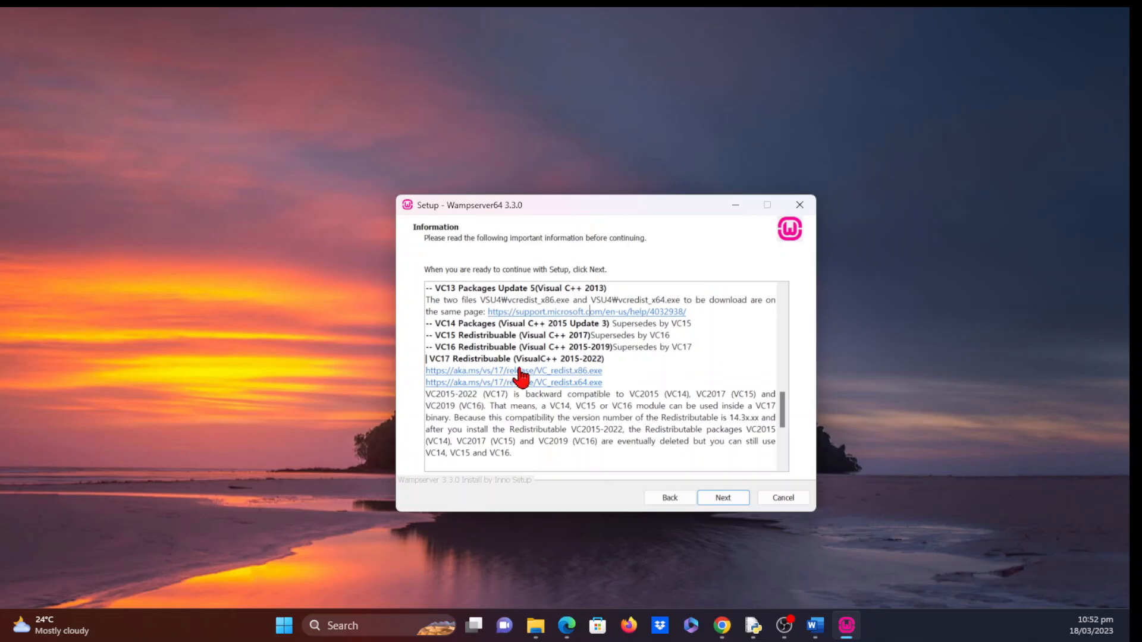
click(520, 370)
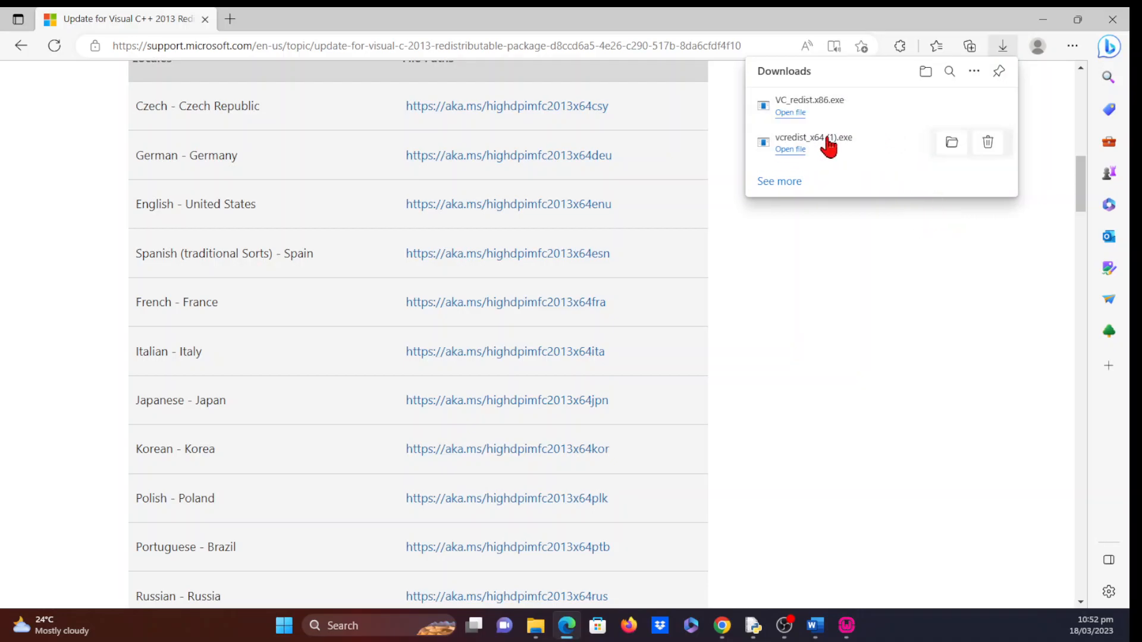
- Install the x86 Visual C++ 2015-2022 Redistributable 14.34.31938, accepting the licence, and close the installer
click(792, 112)
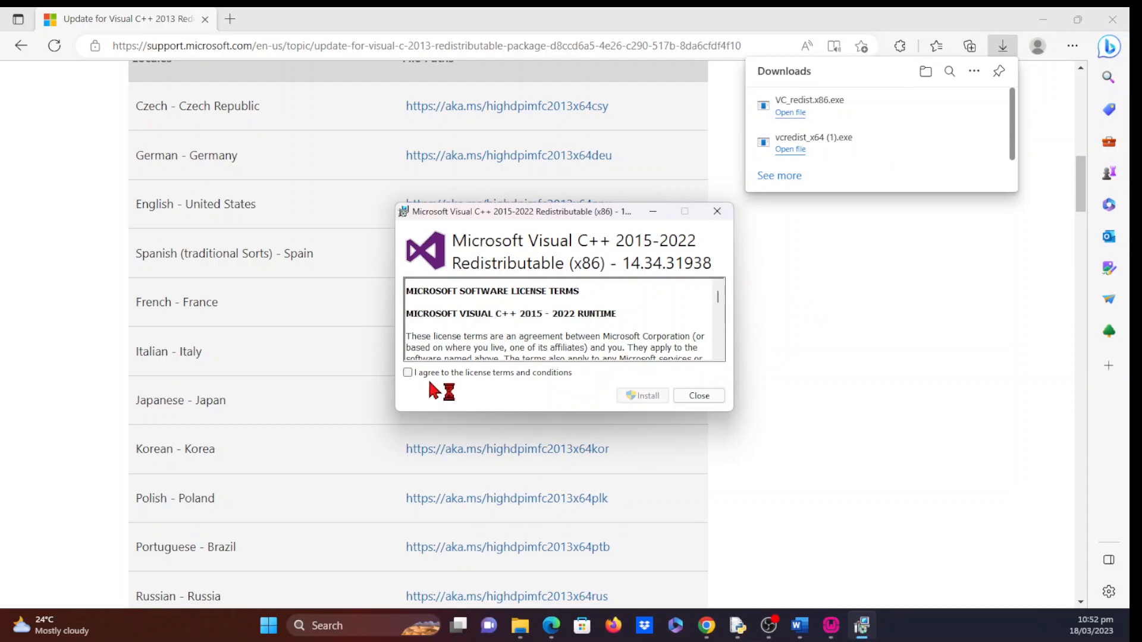
click(408, 373)
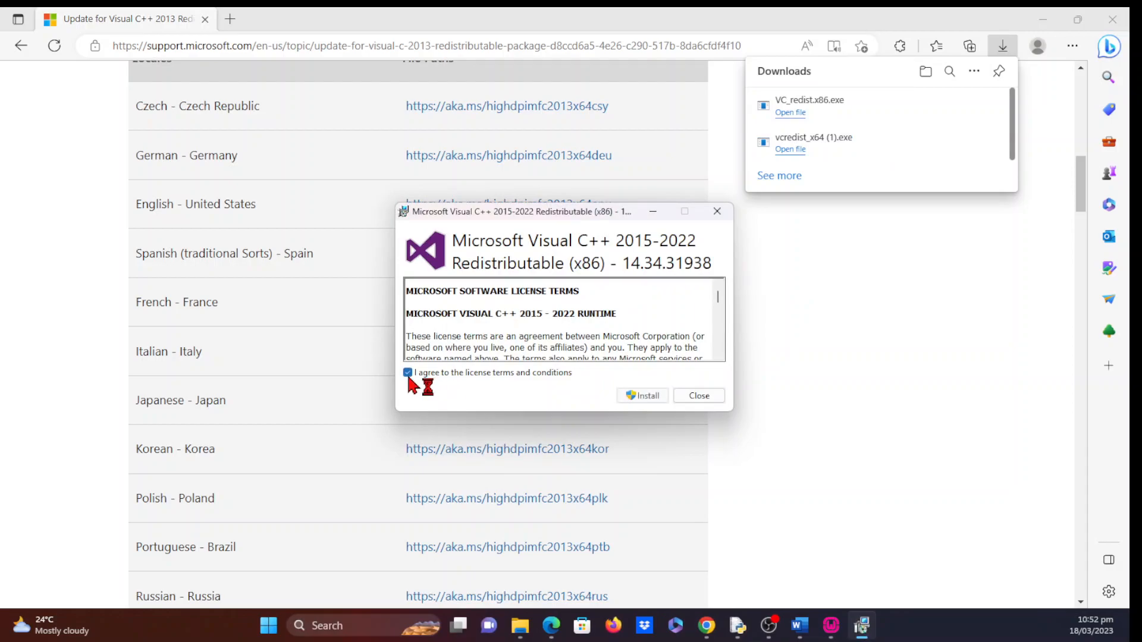
click(642, 398)
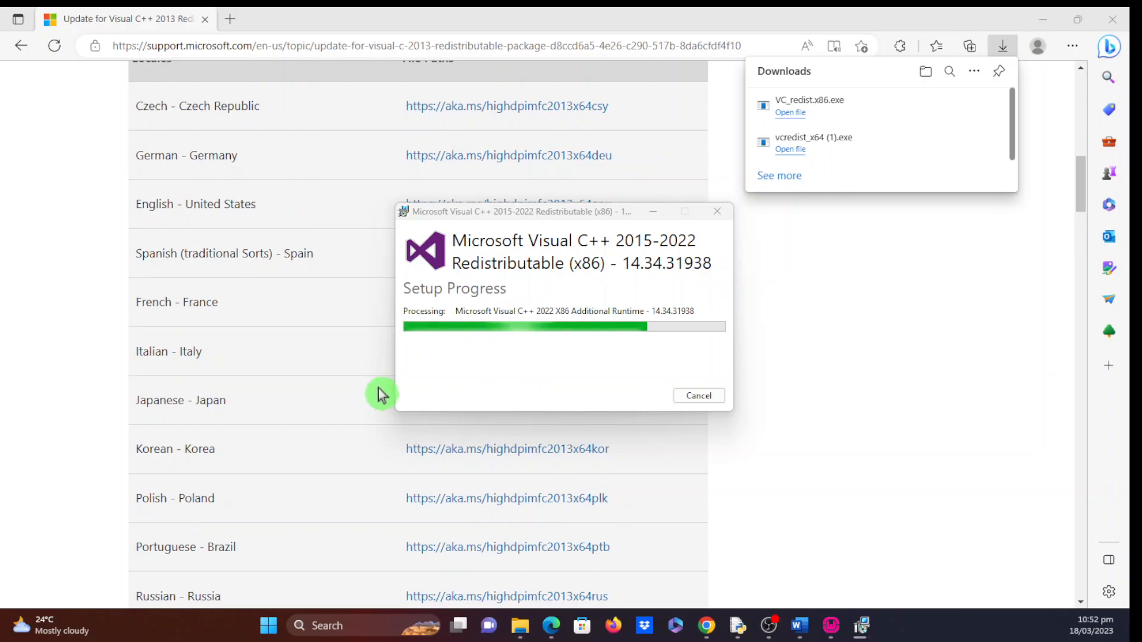
click(1110, 18)
click(701, 397)
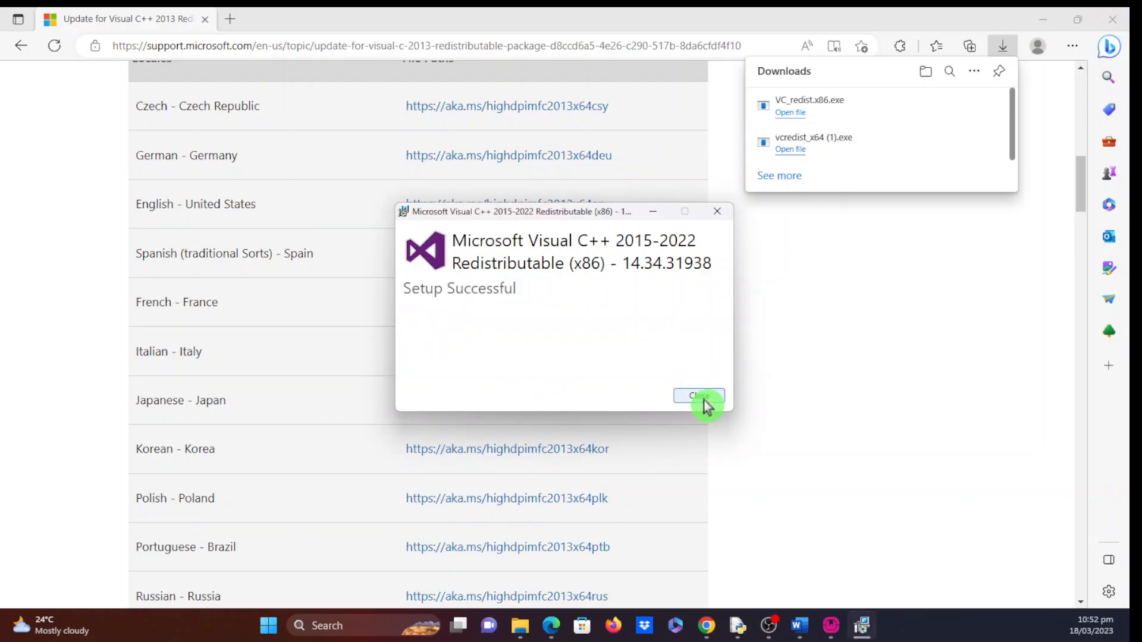
- Download check_vcredist.exe from the link at the end of the setup Information notes
click(1113, 19)
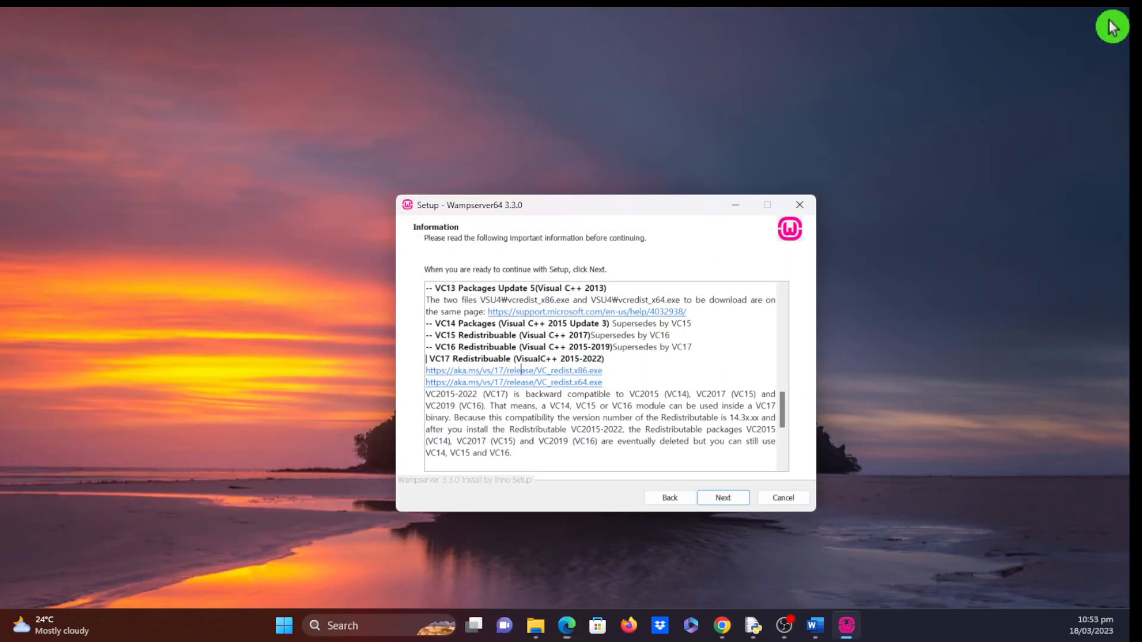
scroll(635, 375, down, 3)
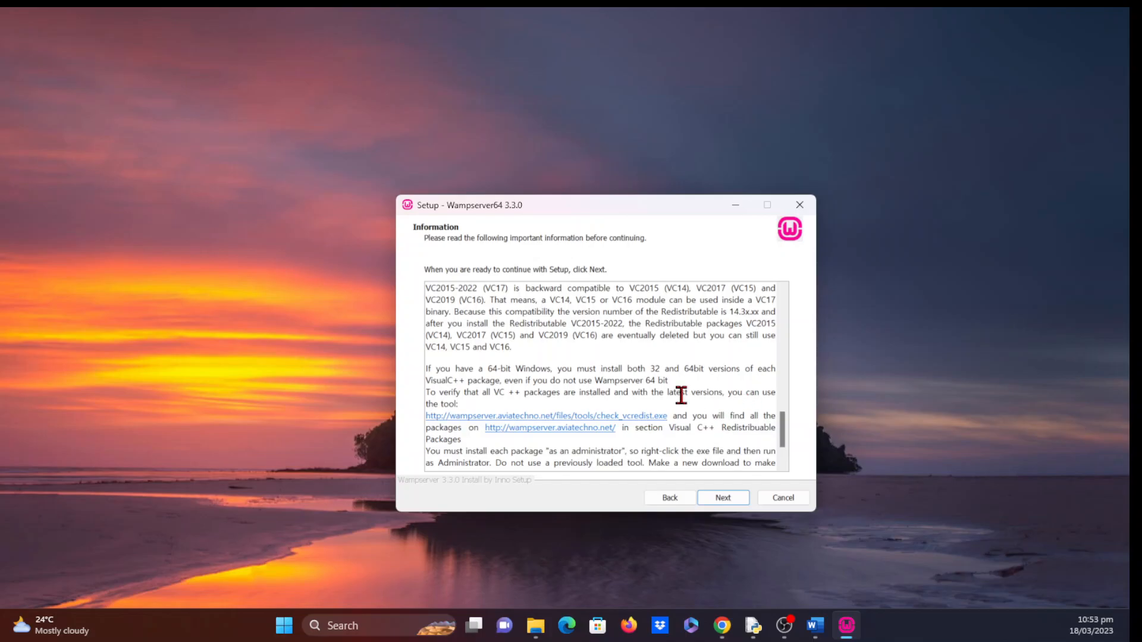
scroll(681, 395, down, 2)
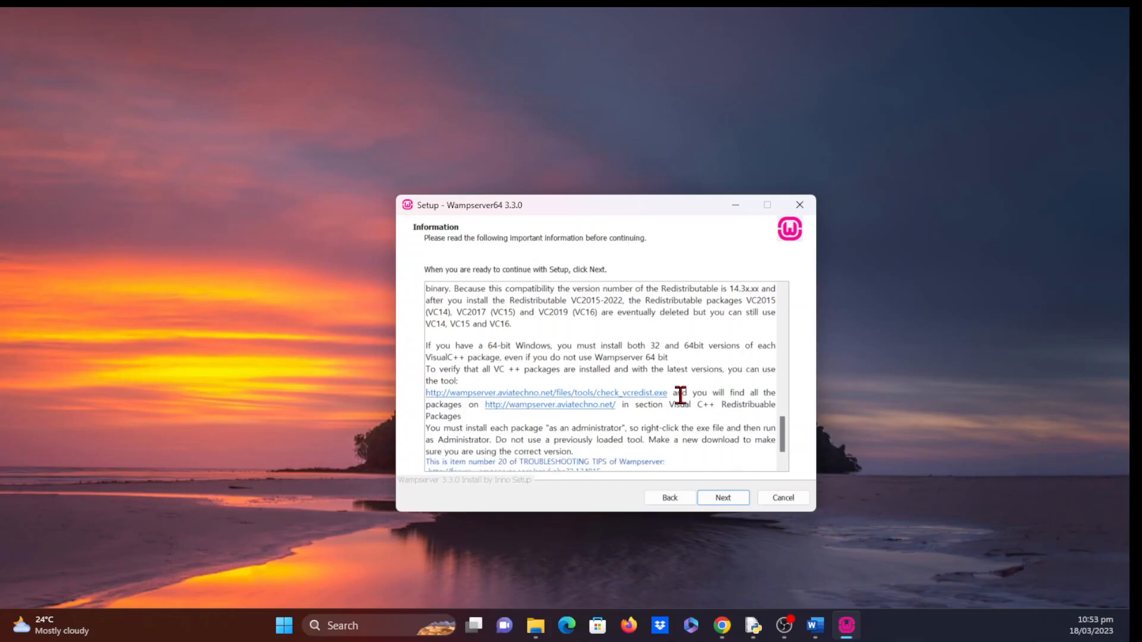
click(563, 382)
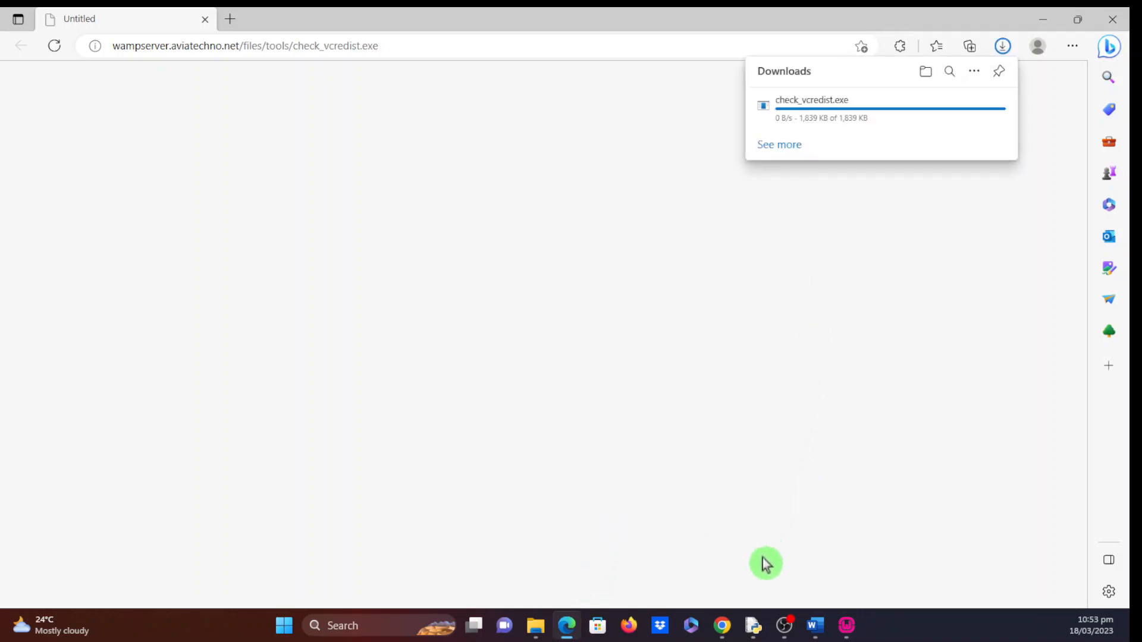
- Run check_vcredist in English for PHP 5.3/5.4 and review the missing VC 2008, 2012, 2013 packages
mouse_move(849, 630)
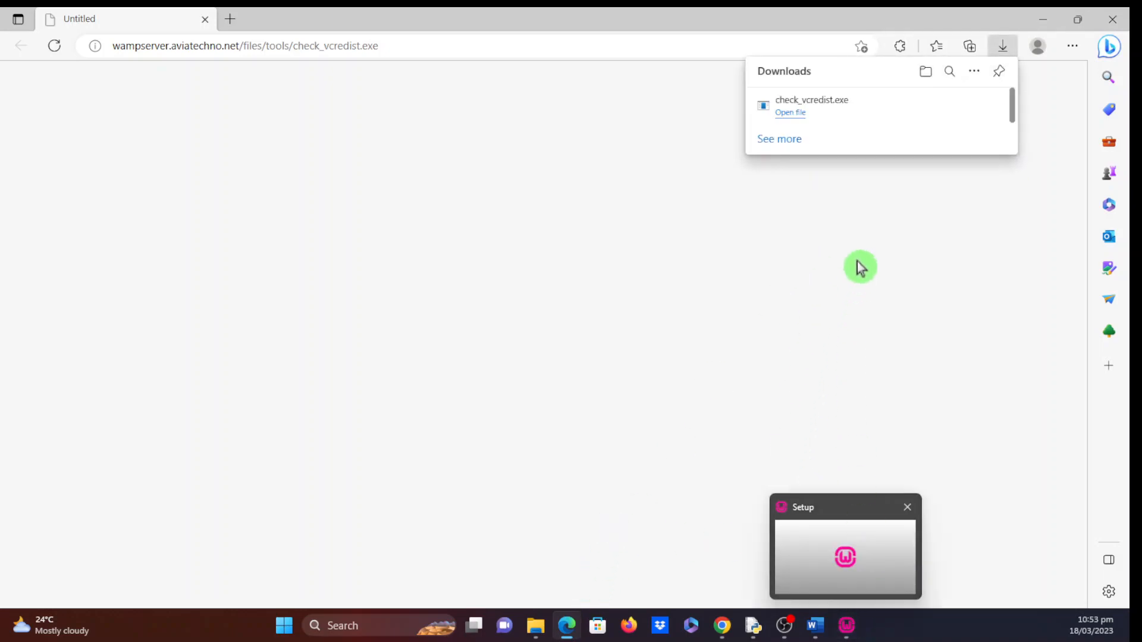
click(791, 113)
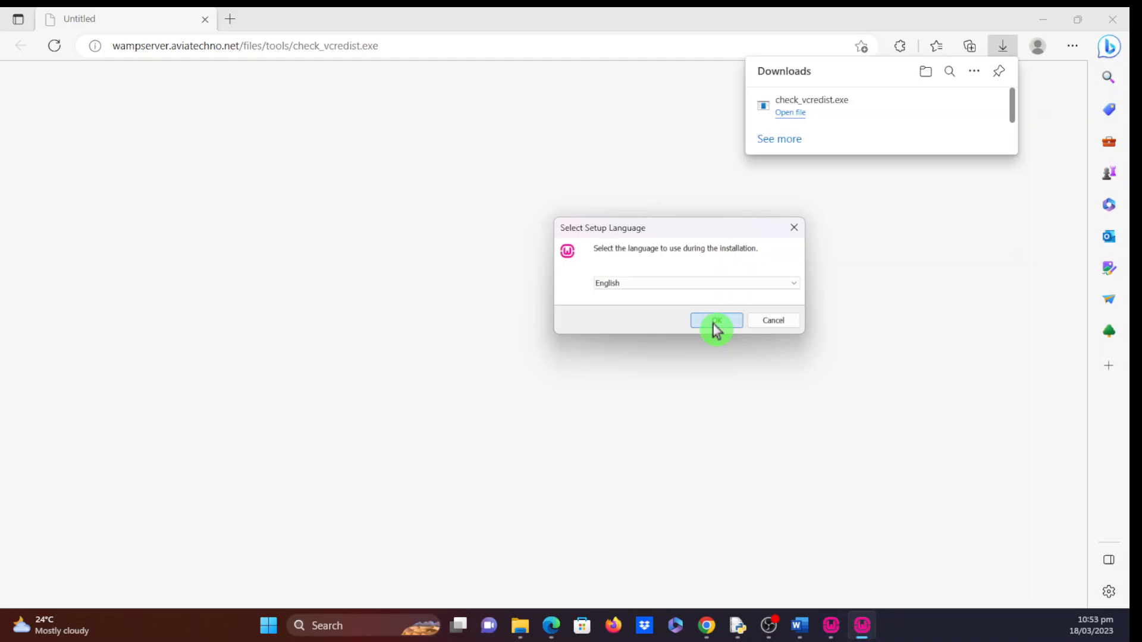
click(715, 321)
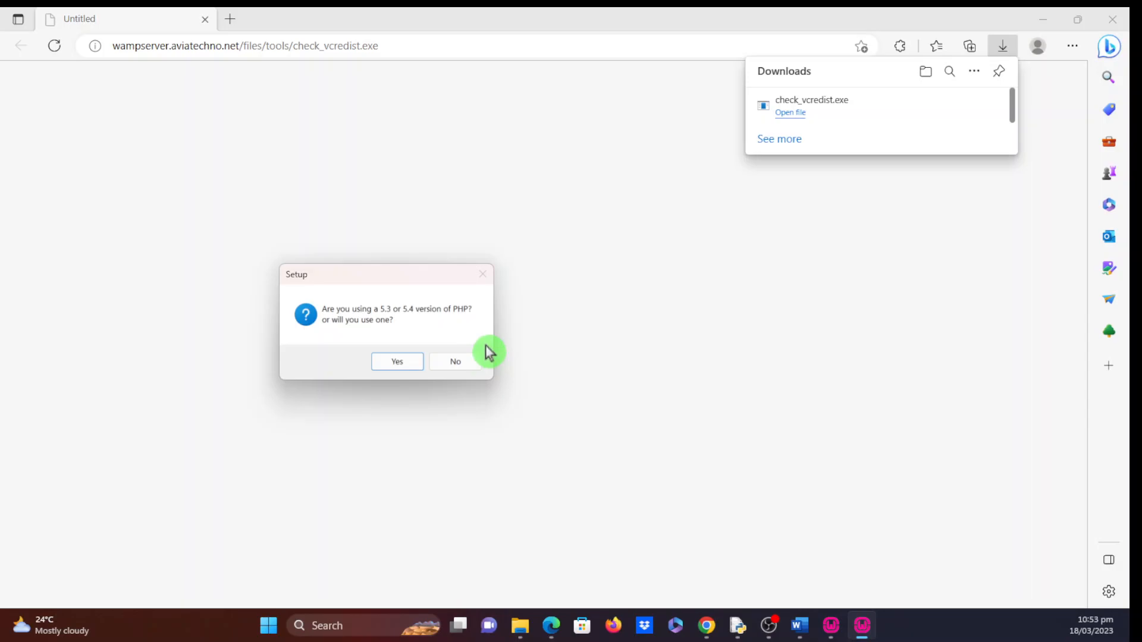
click(393, 365)
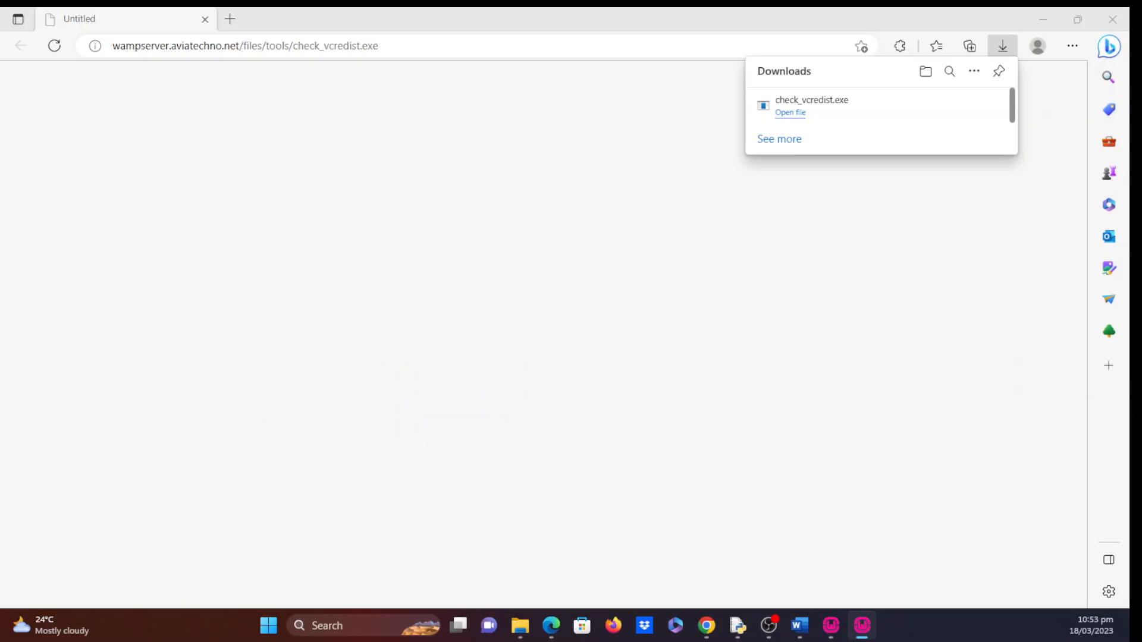
drag(594, 136, 549, 159)
click(690, 445)
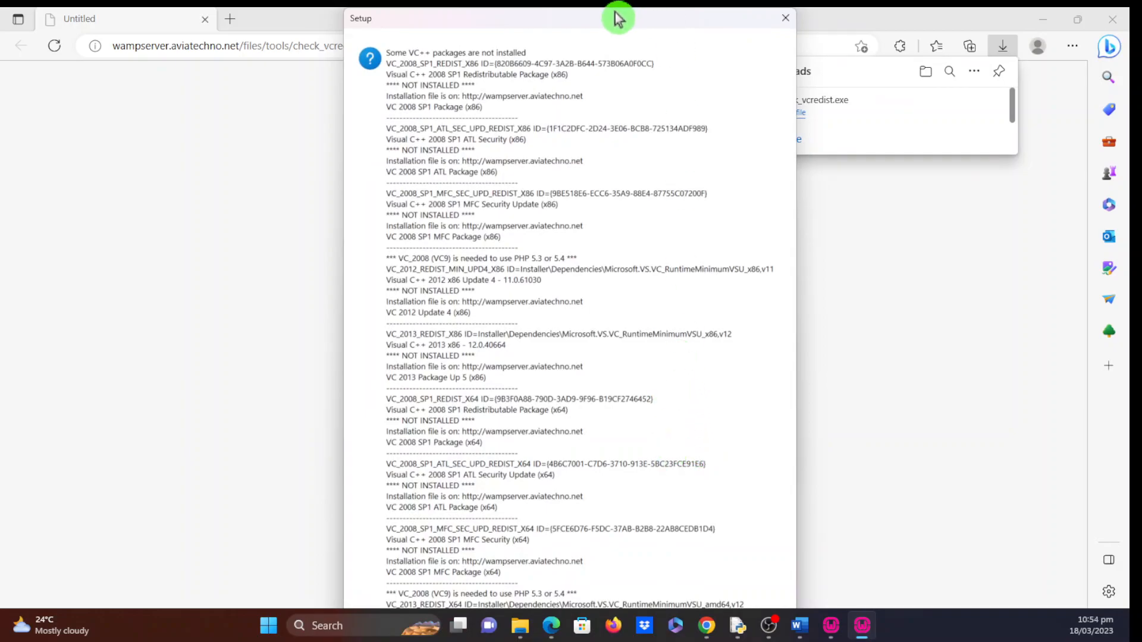
mouse_move(613, 25)
mouse_down()
mouse_move(416, 30)
mouse_move(439, 20)
mouse_move(402, 132)
mouse_move(513, 103)
mouse_move(506, 123)
mouse_move(475, 27)
mouse_move(821, 102)
mouse_move(619, 25)
mouse_up()
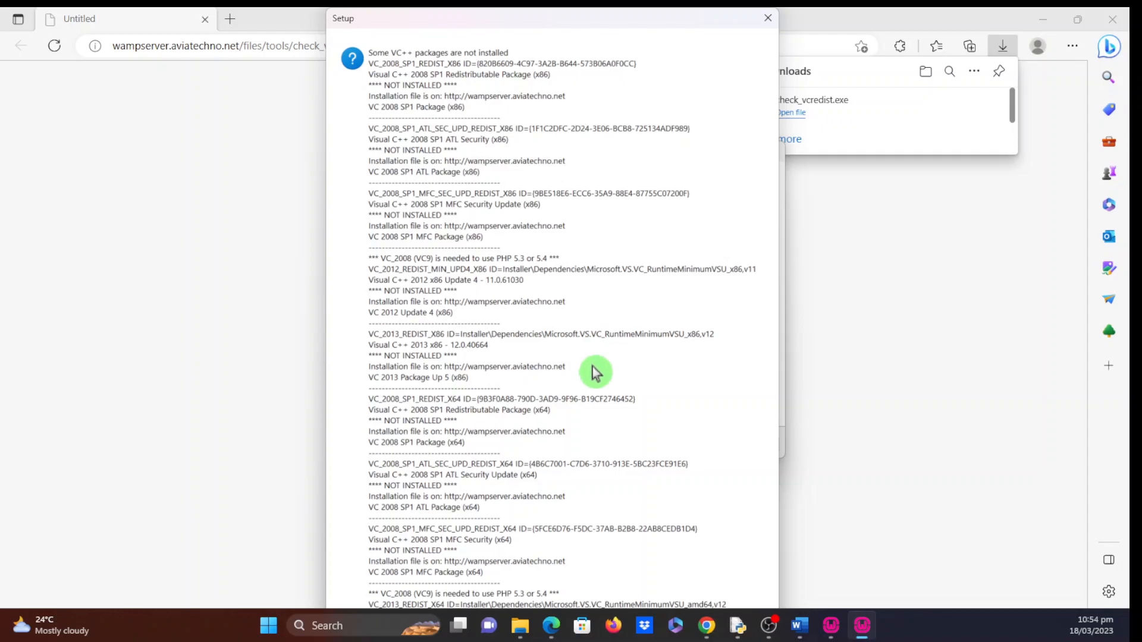
click(768, 24)
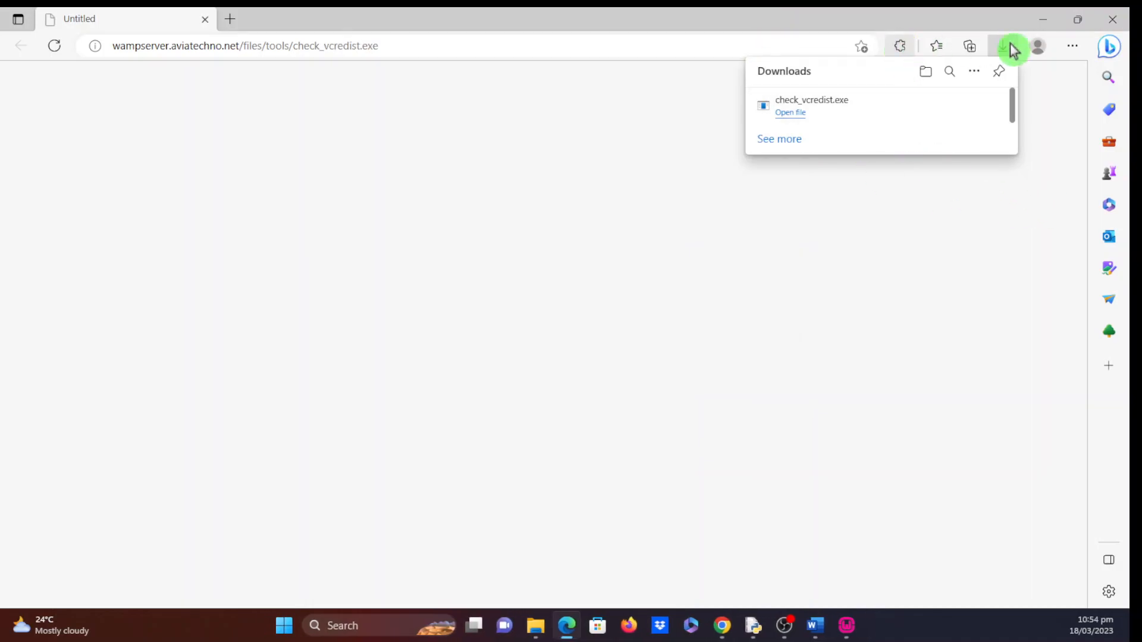
- Download the Wampserver 3.3.0 64-bit installer from wampserver.aviatechno.net, declining the translation offer
click(1112, 19)
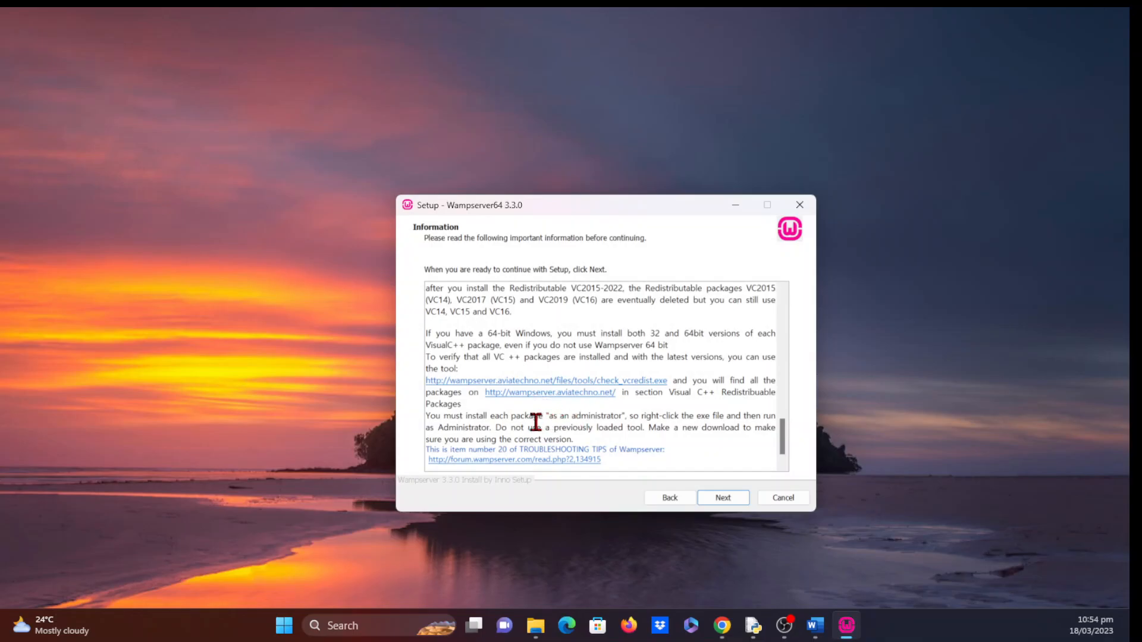
scroll(535, 422, down, 1)
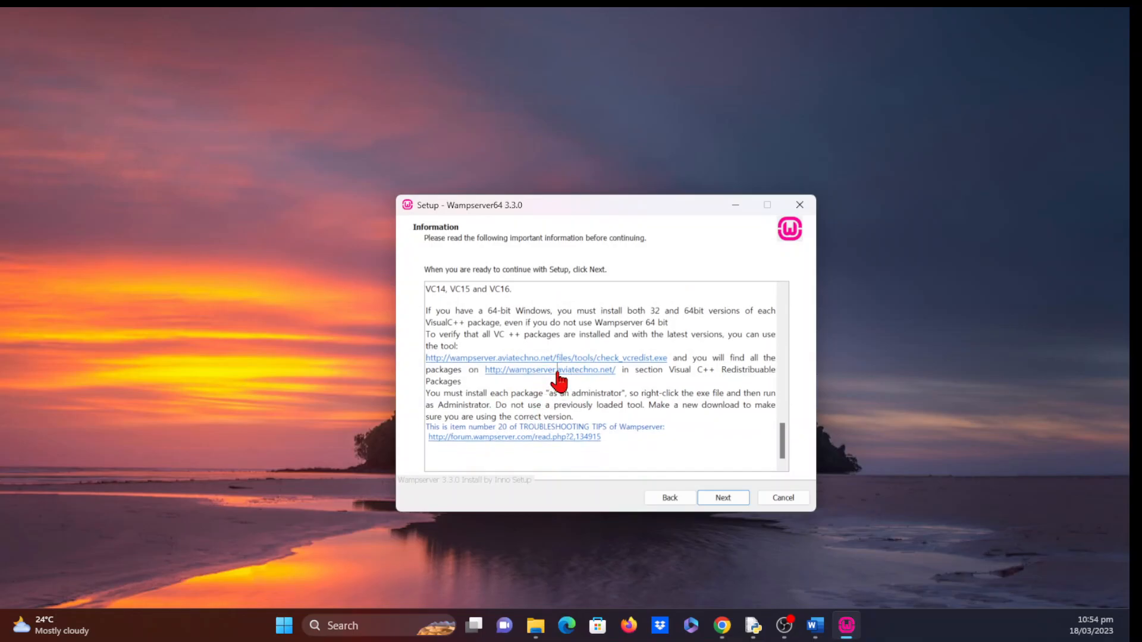
click(557, 370)
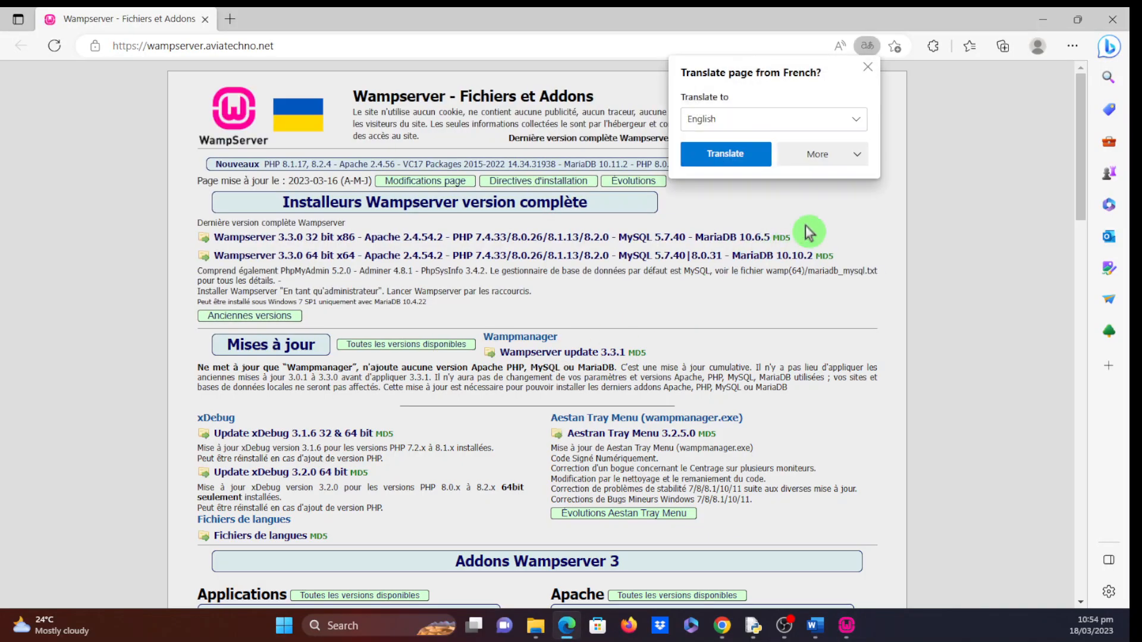
click(868, 67)
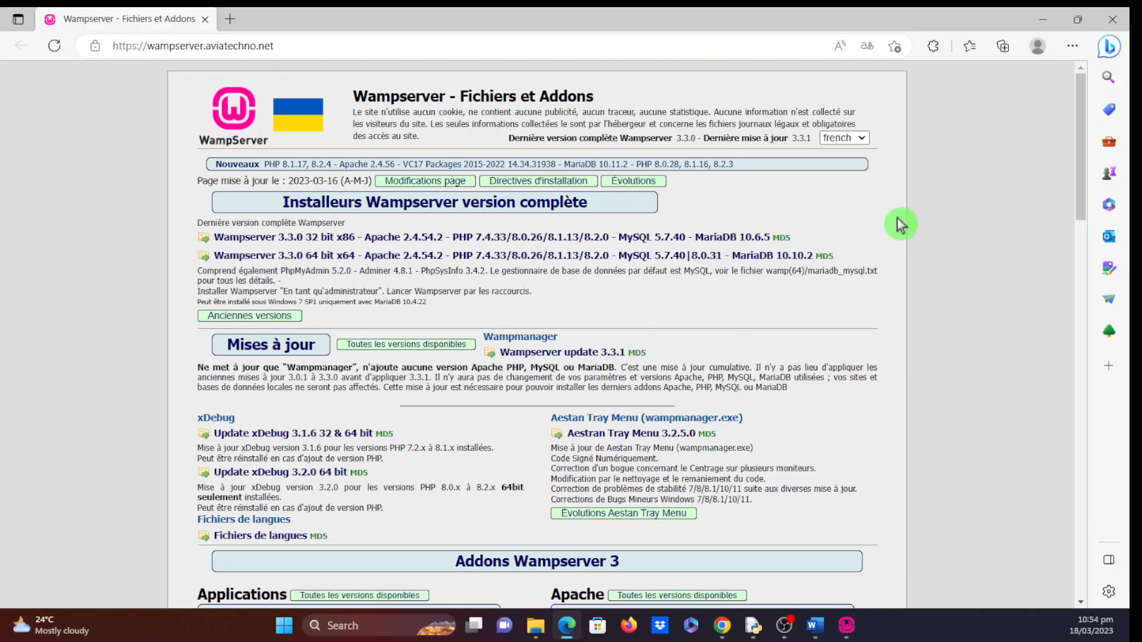
click(290, 261)
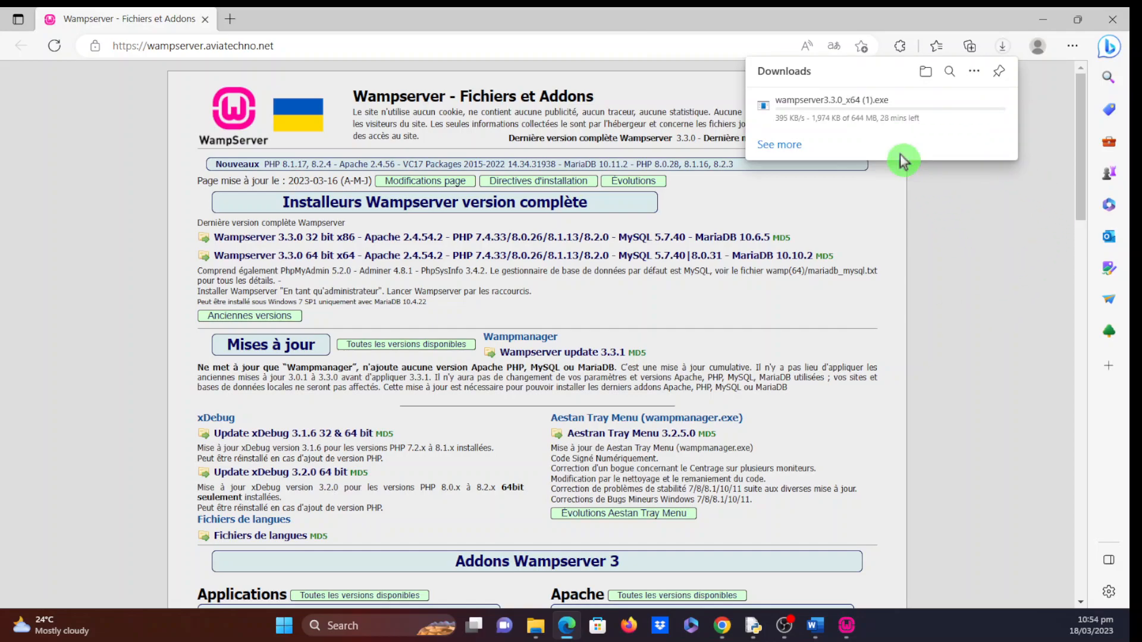
scroll(841, 454, down, 5)
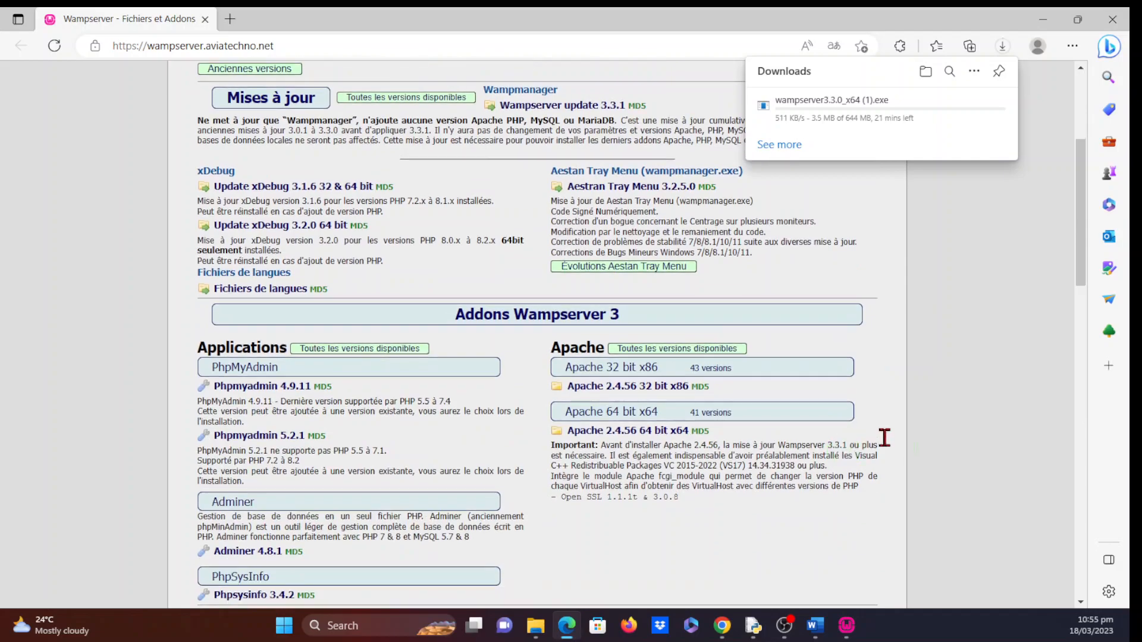
scroll(903, 448, down, 6)
scroll(903, 449, down, 5)
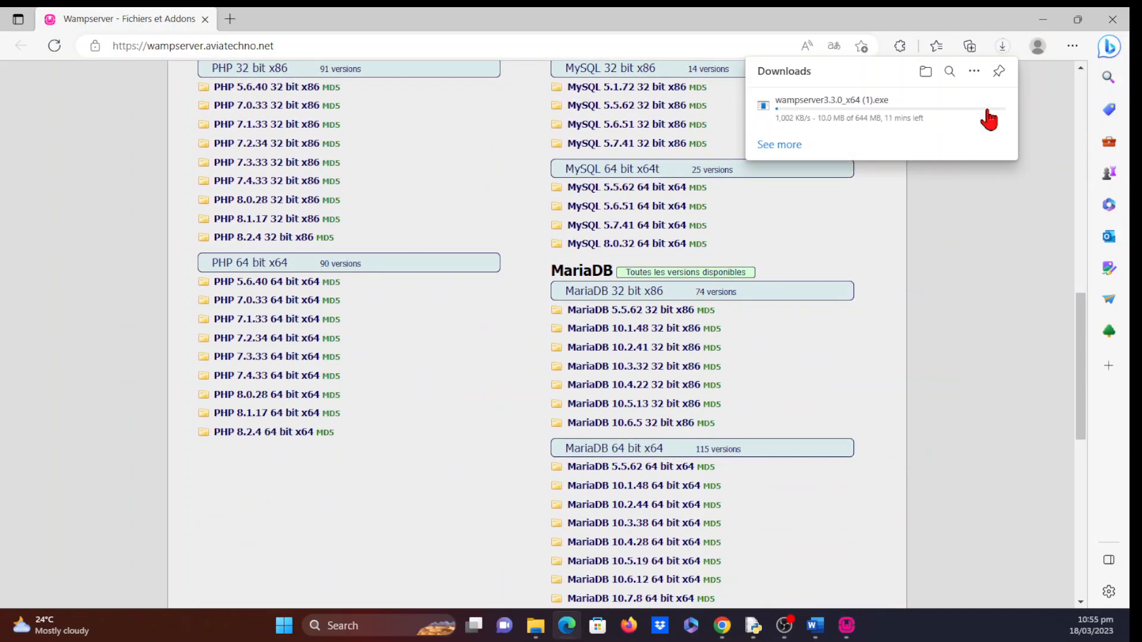
click(1048, 18)
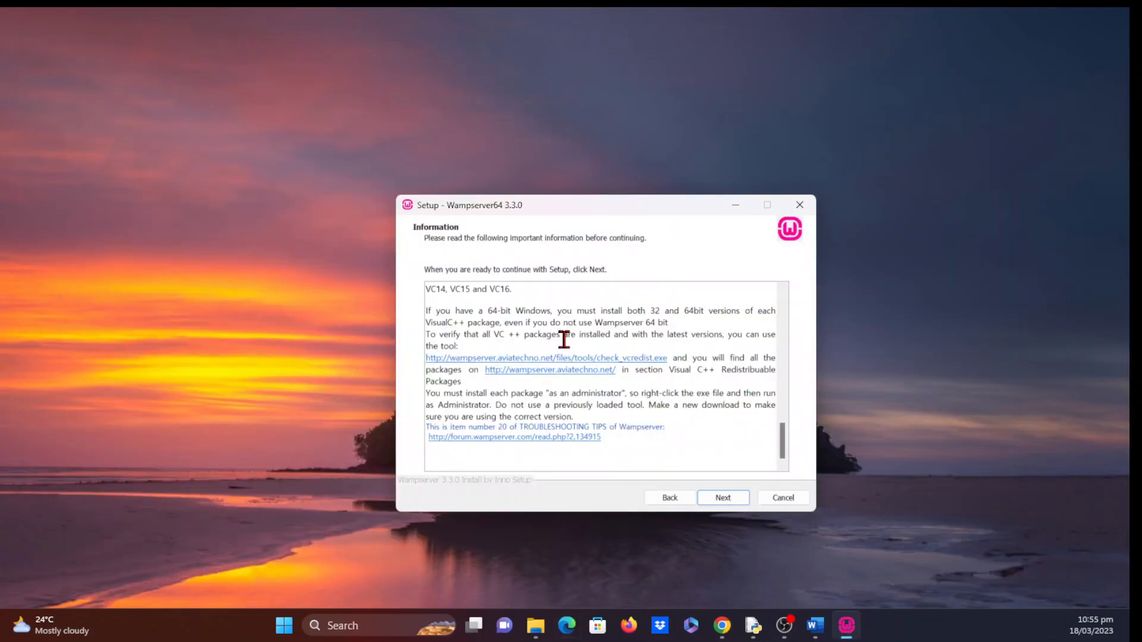
- Keep destination c:\wamp64, the default components and default Start Menu folder through the wizard pages
click(723, 498)
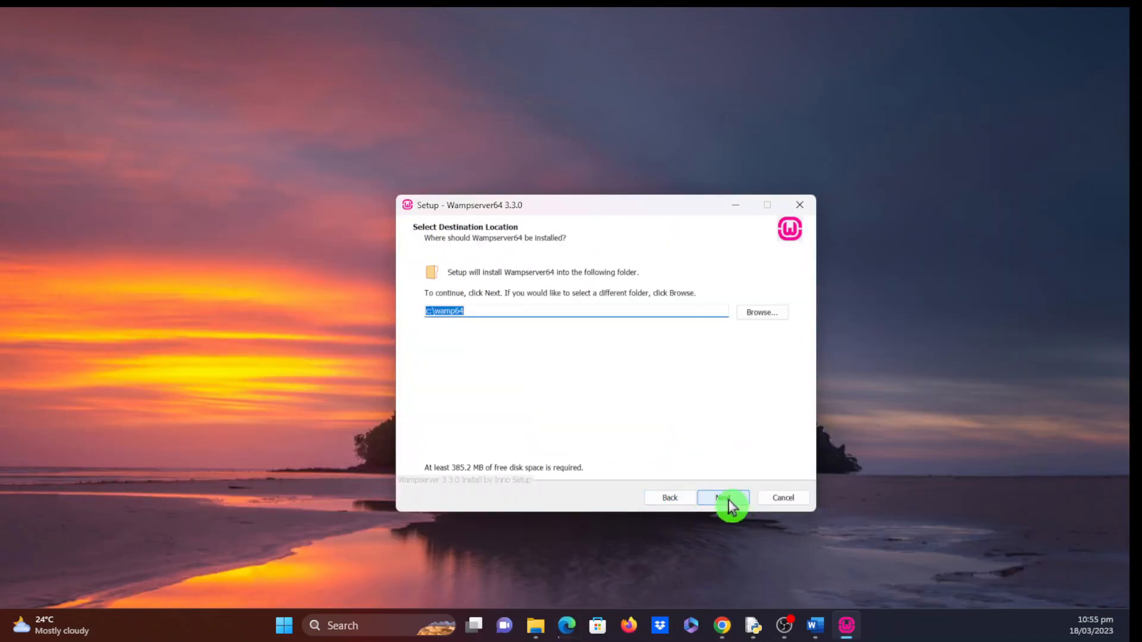
click(729, 503)
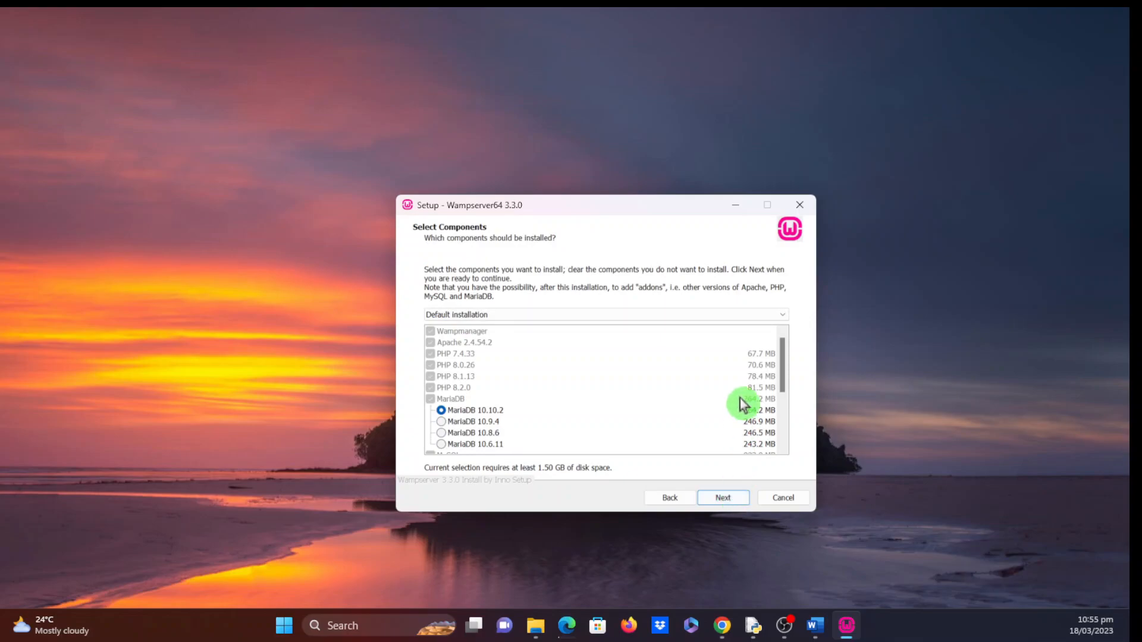
scroll(739, 402, down, 1)
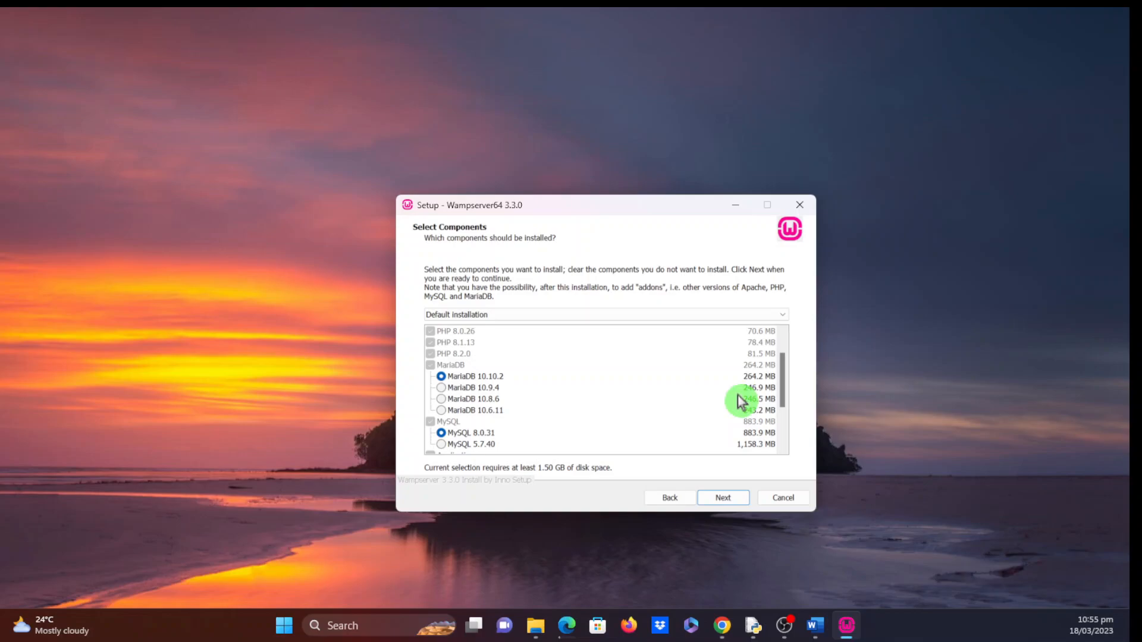
scroll(712, 418, down, 1)
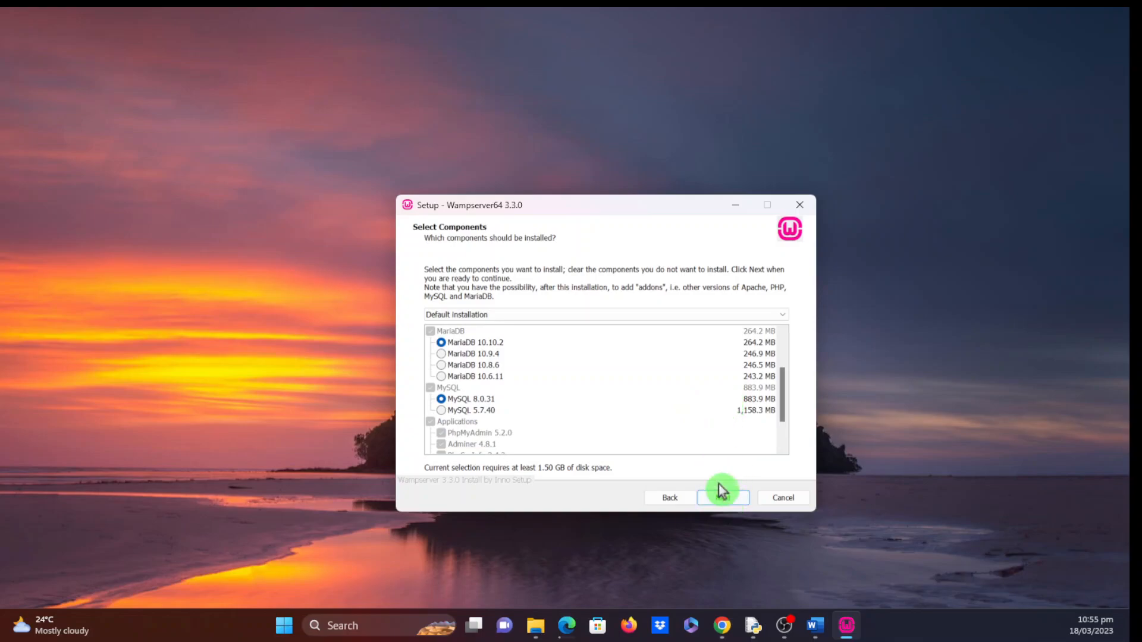
click(728, 503)
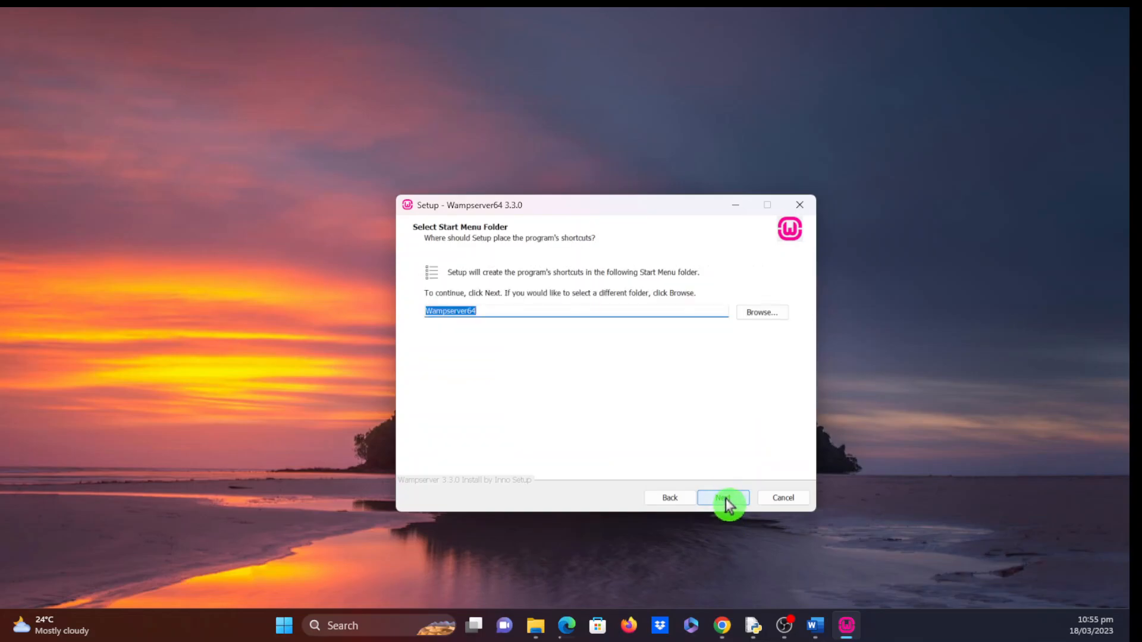
click(723, 503)
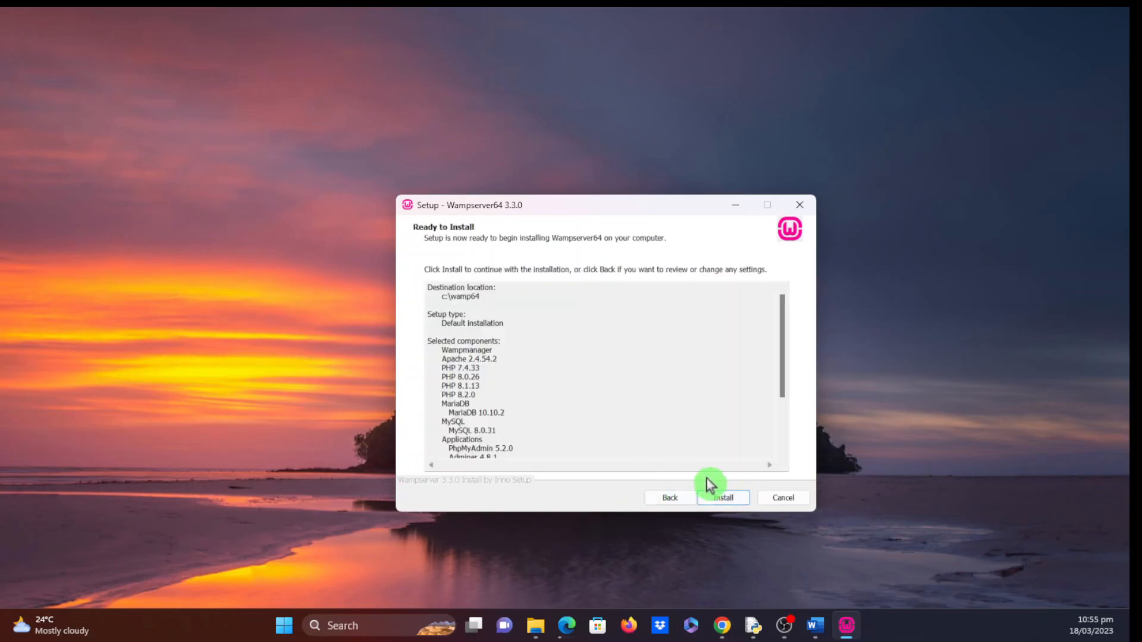
- Start installing Wampserver64 and let it run until the browser choice prompt
click(723, 500)
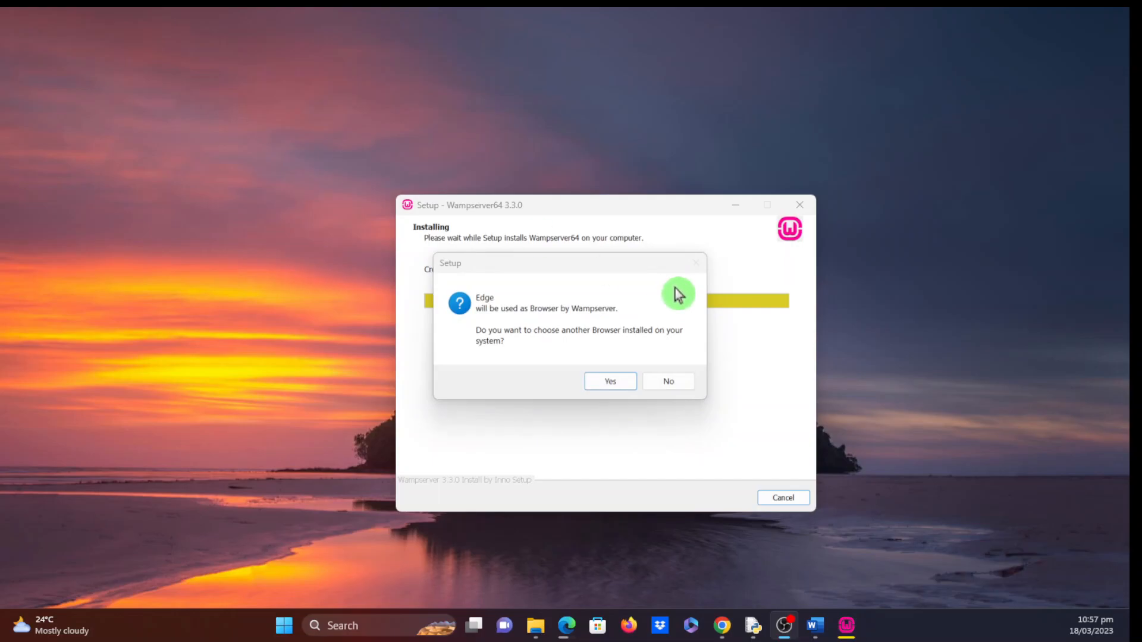
- Choose a different browser and browse to the Program Files folder on the C: drive
click(611, 384)
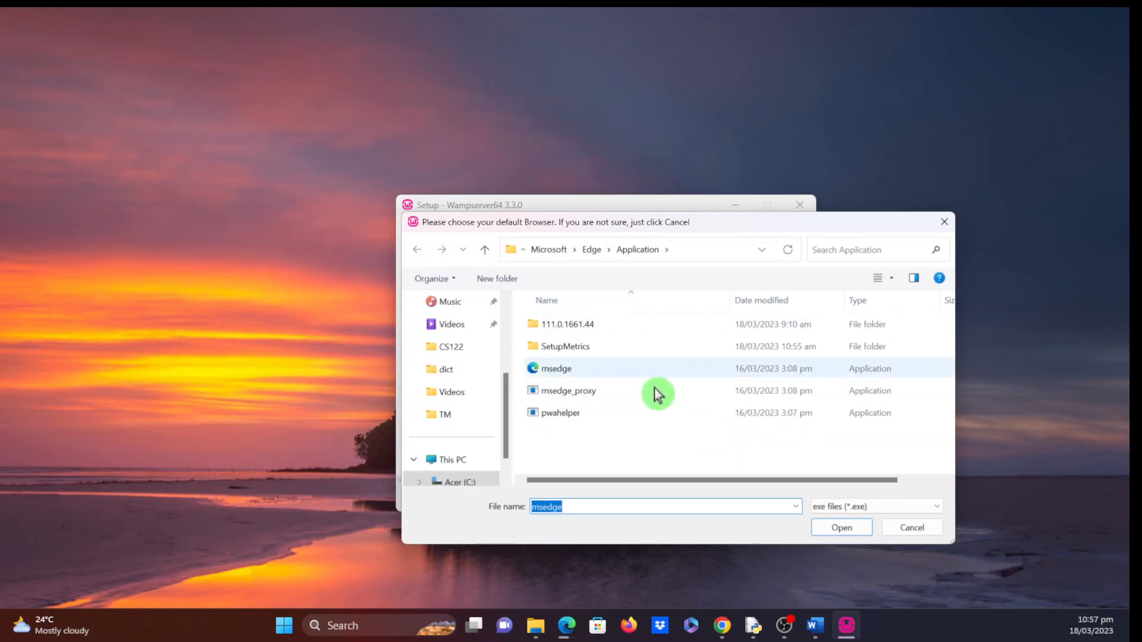
click(548, 251)
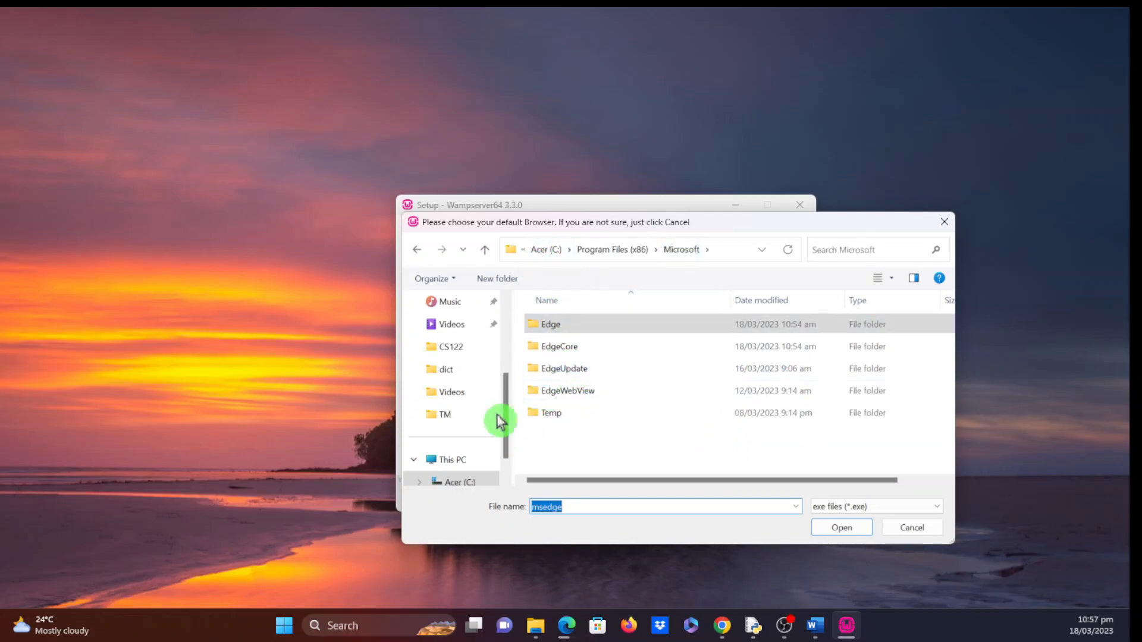
click(466, 463)
click(583, 357)
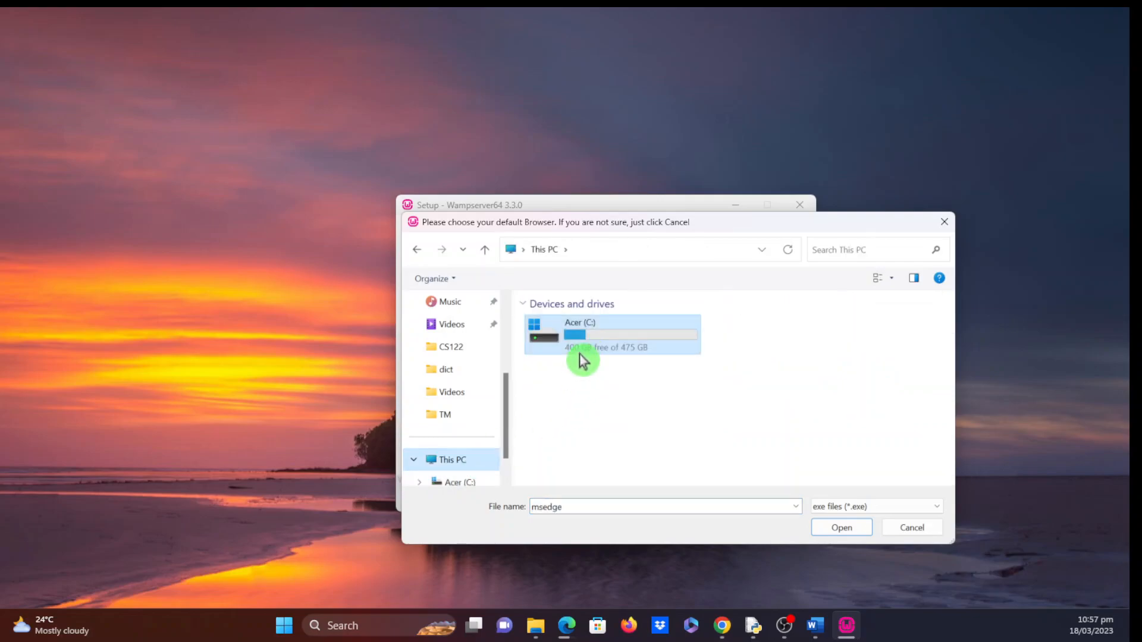
double_click(588, 347)
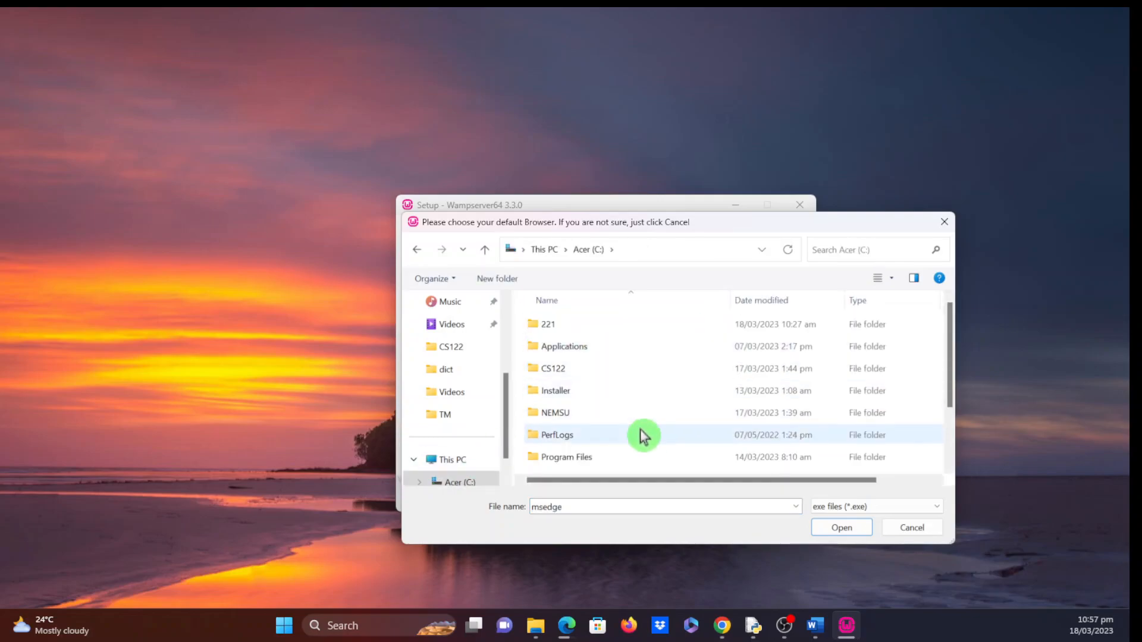
scroll(642, 437, down, 2)
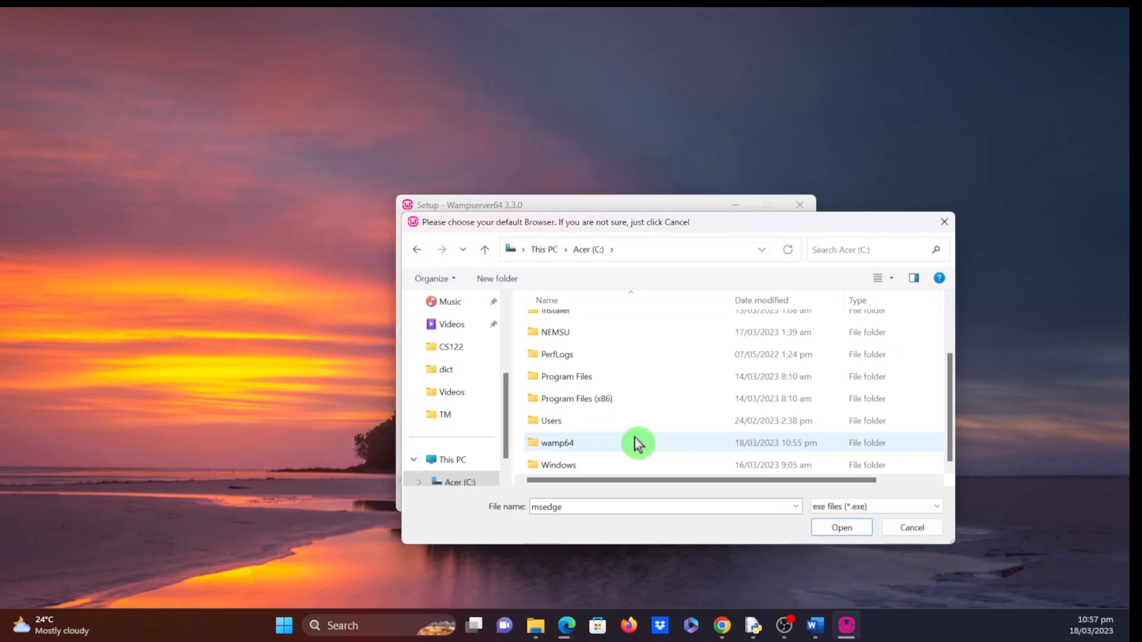
double_click(601, 379)
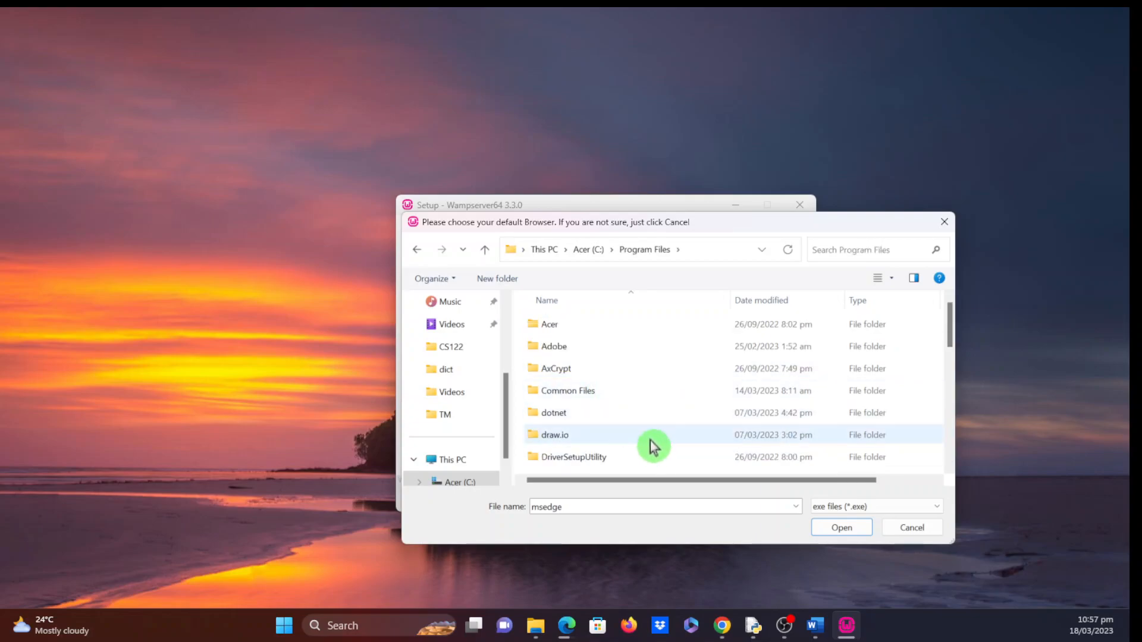
- Select chrome.exe in Google\Chrome\Application as Wampserver's browser
scroll(652, 445, down, 2)
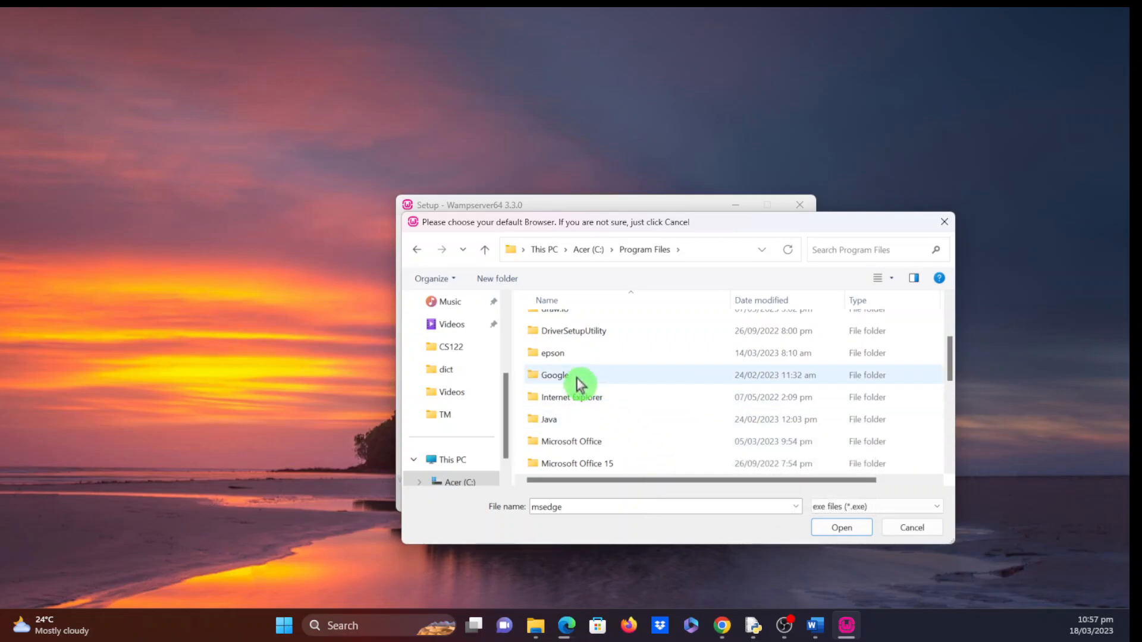
double_click(580, 382)
double_click(562, 326)
double_click(576, 327)
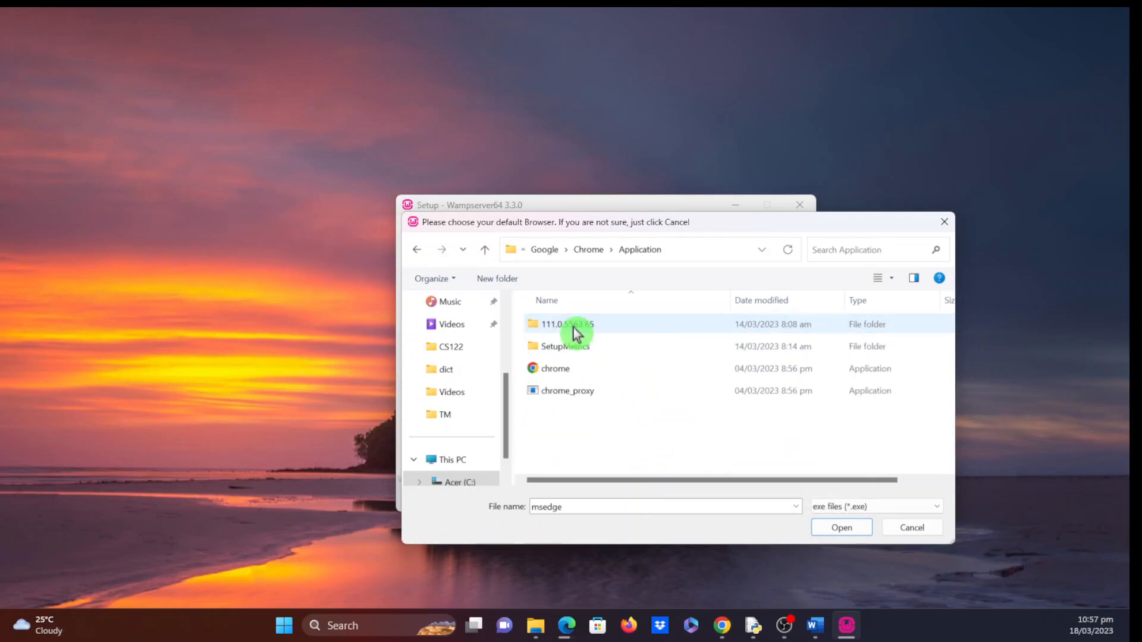
click(561, 370)
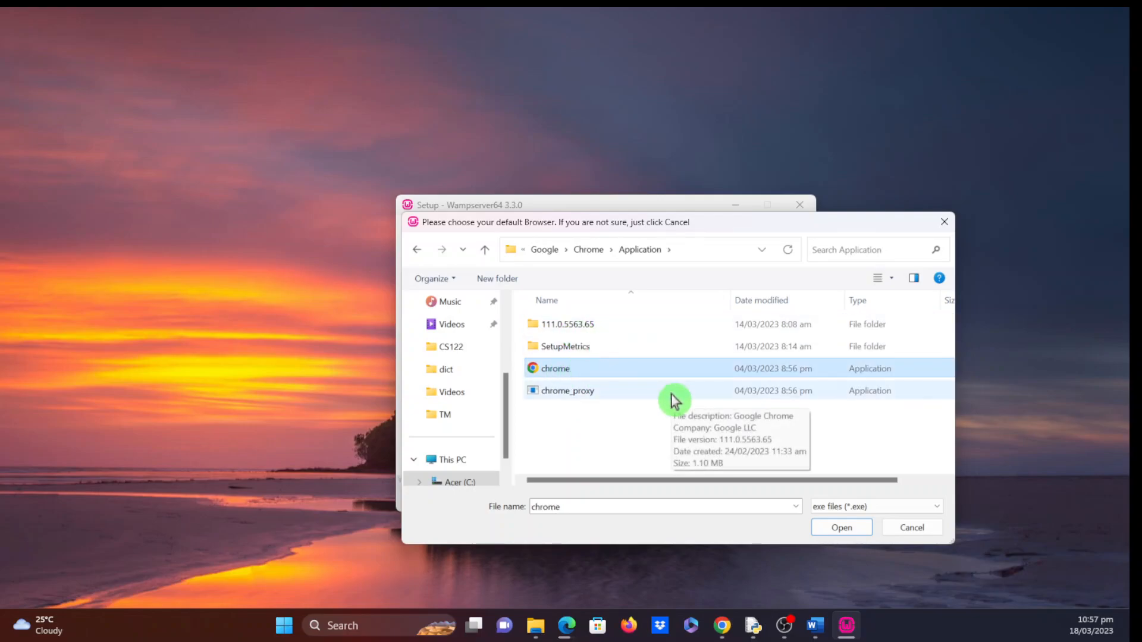
click(840, 529)
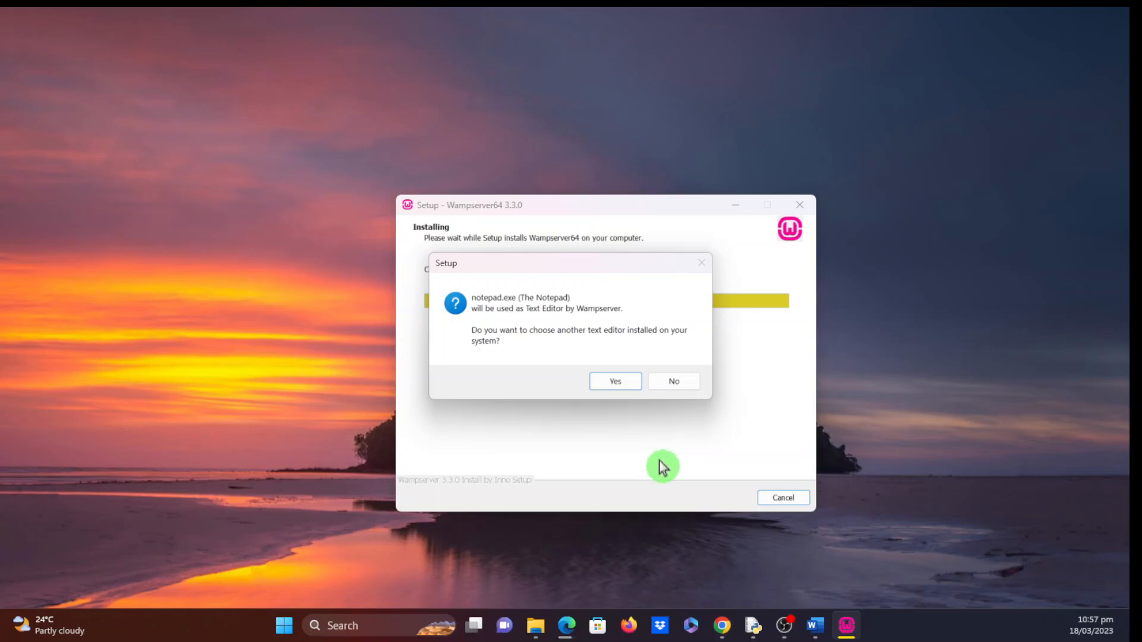
- Keep notepad.exe as the editor and advance past the Information page to completion
click(684, 385)
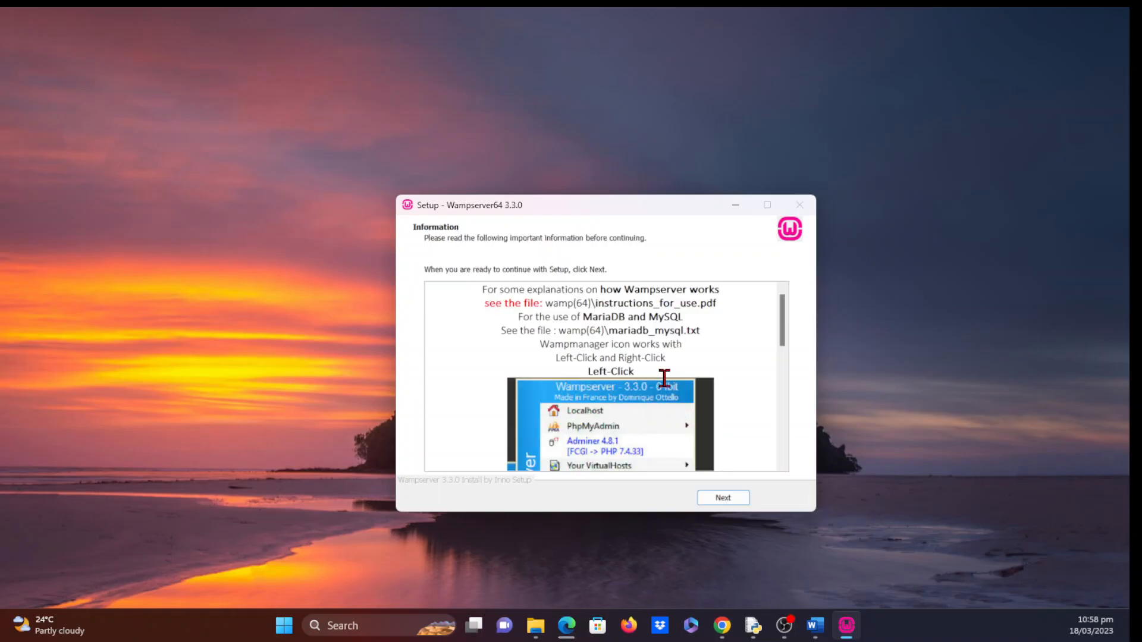
scroll(729, 392, down, 3)
scroll(737, 430, down, 3)
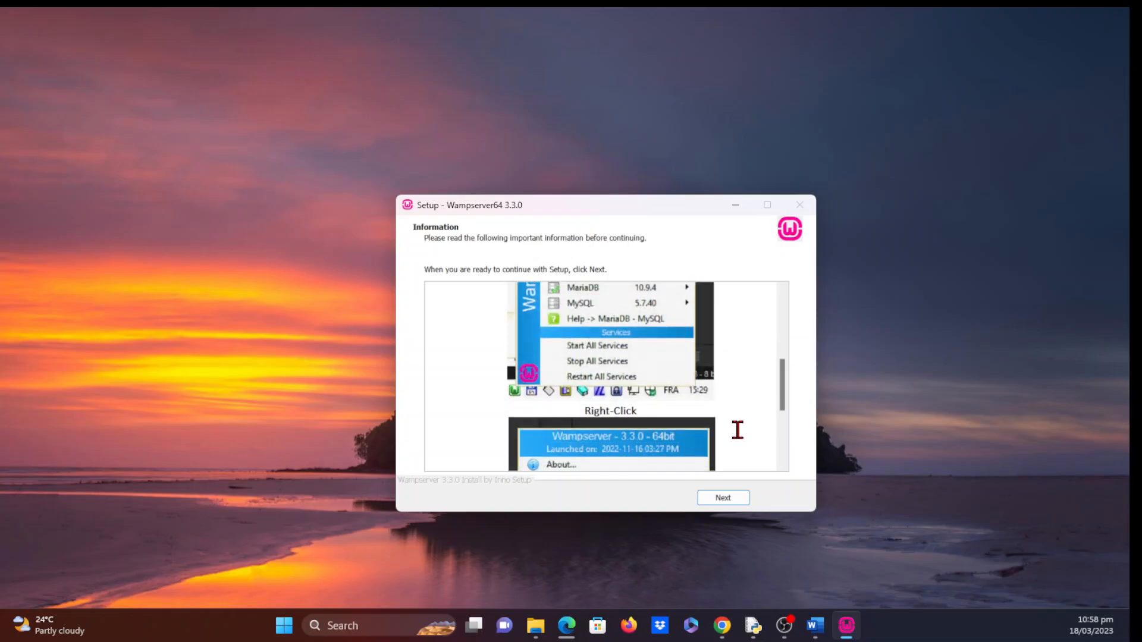
scroll(758, 431, down, 2)
scroll(759, 430, down, 2)
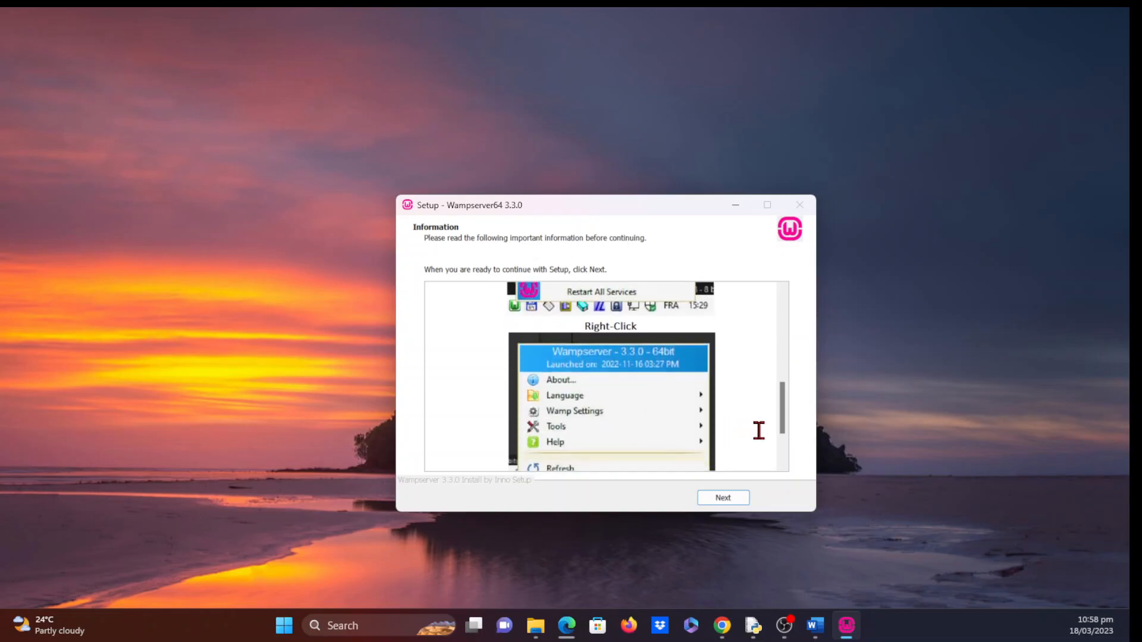
scroll(759, 430, down, 2)
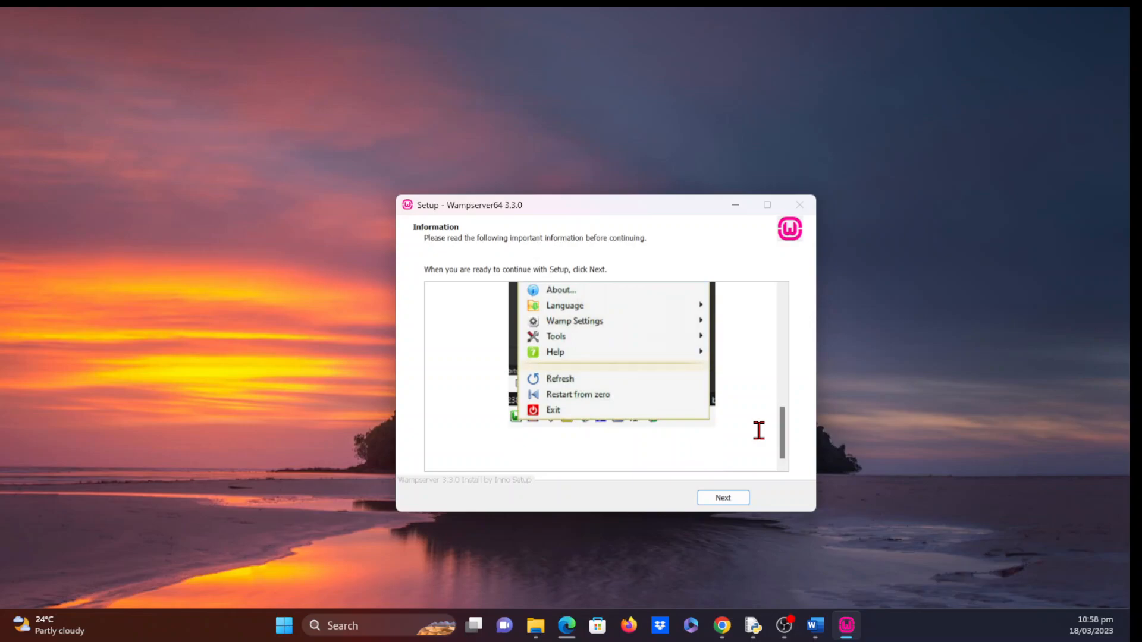
click(726, 501)
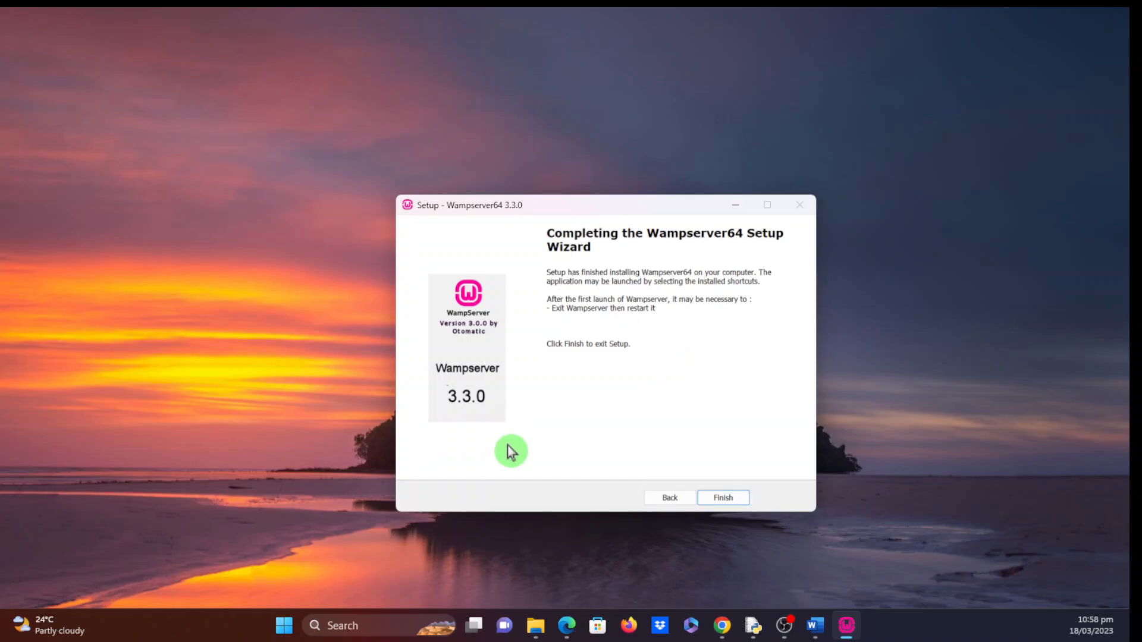
- Finish the WampServer setup, put the Wampserver 64 shortcut on the desktop and launch it
click(726, 499)
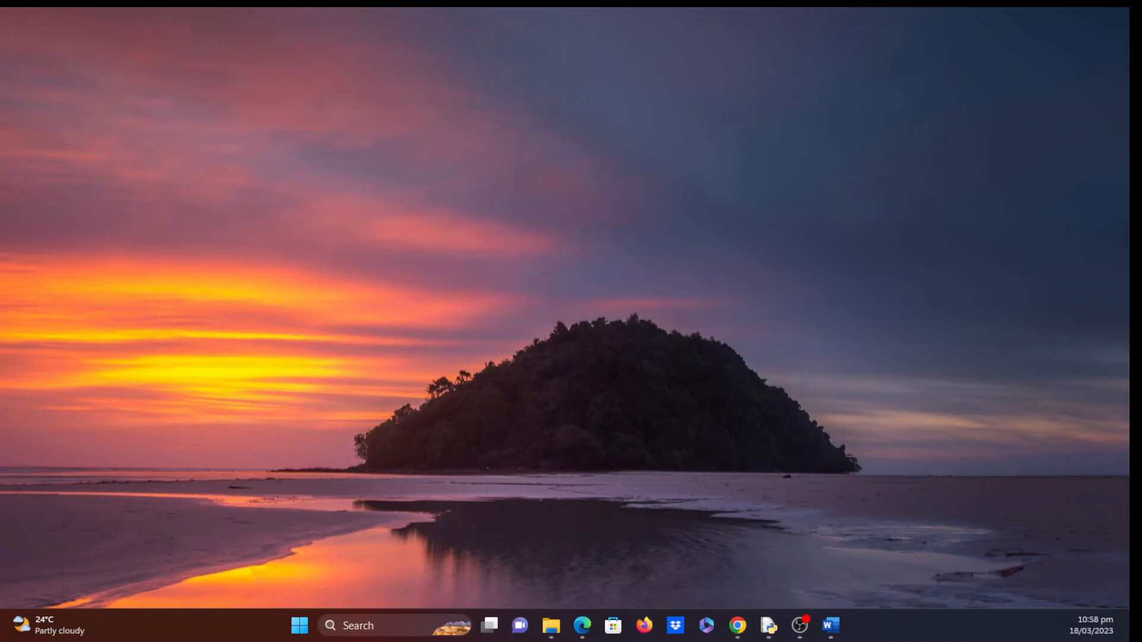
drag(0, 209, 111, 158)
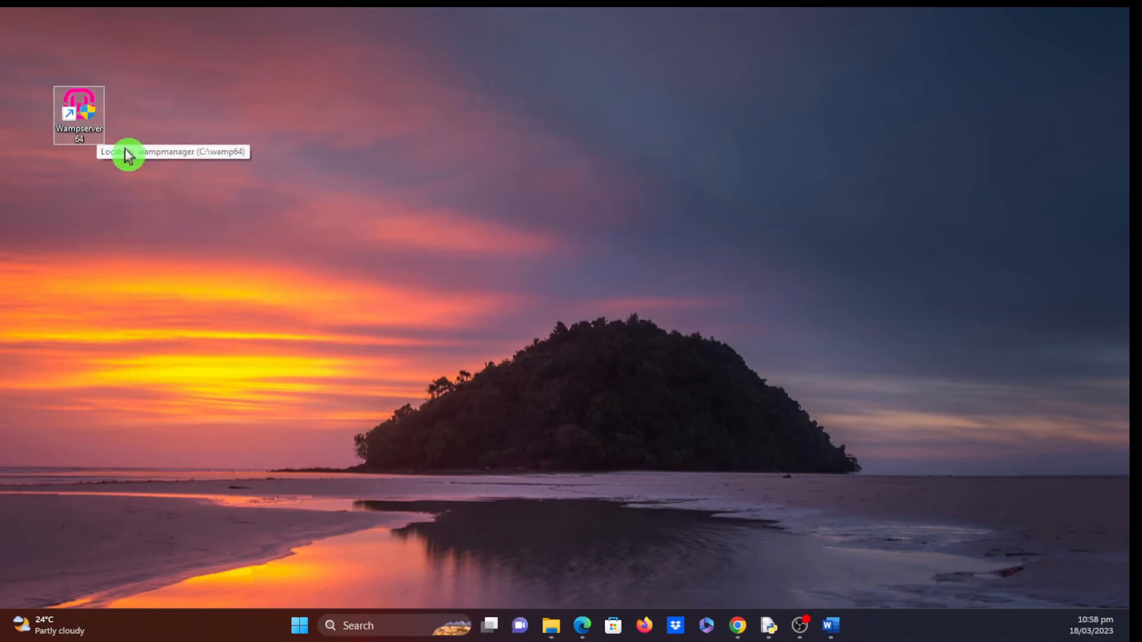
double_click(88, 102)
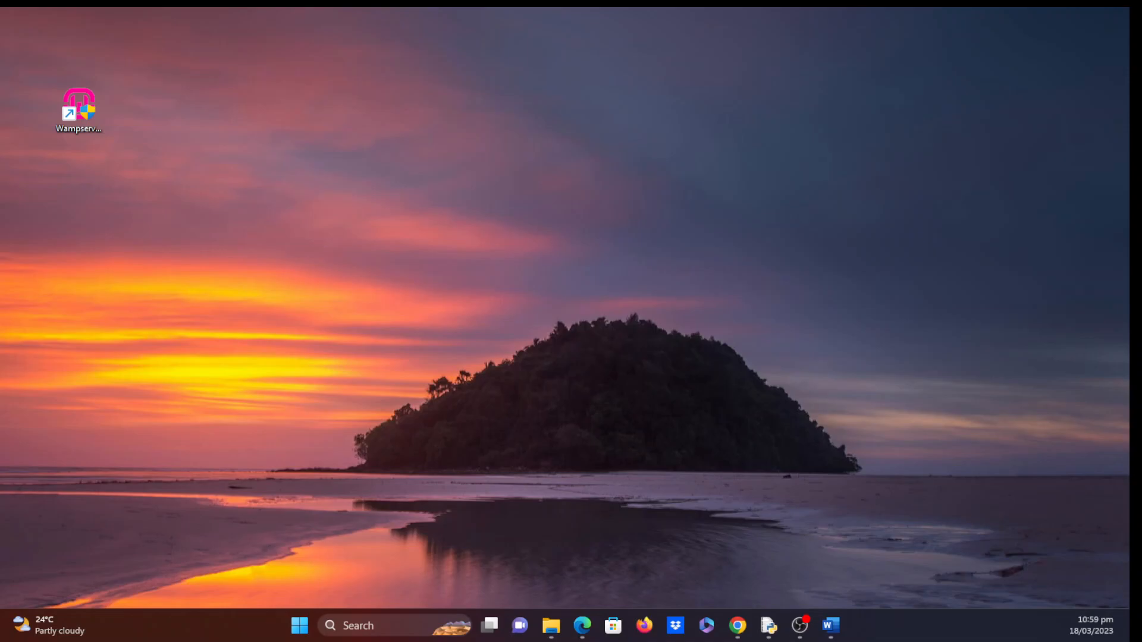
click(79, 113)
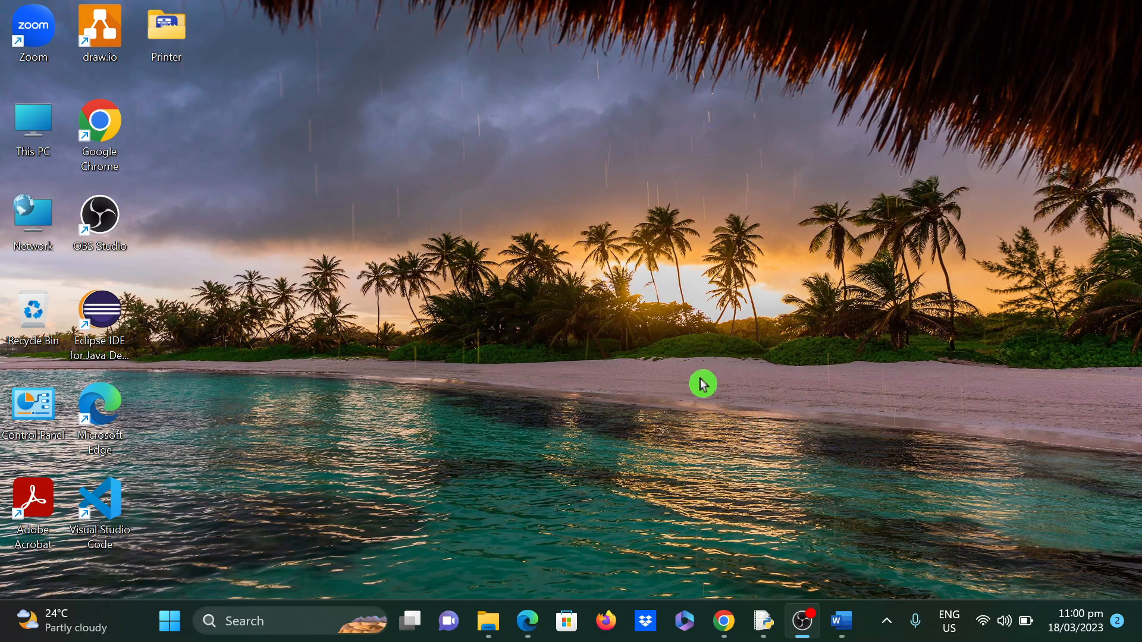
click(887, 632)
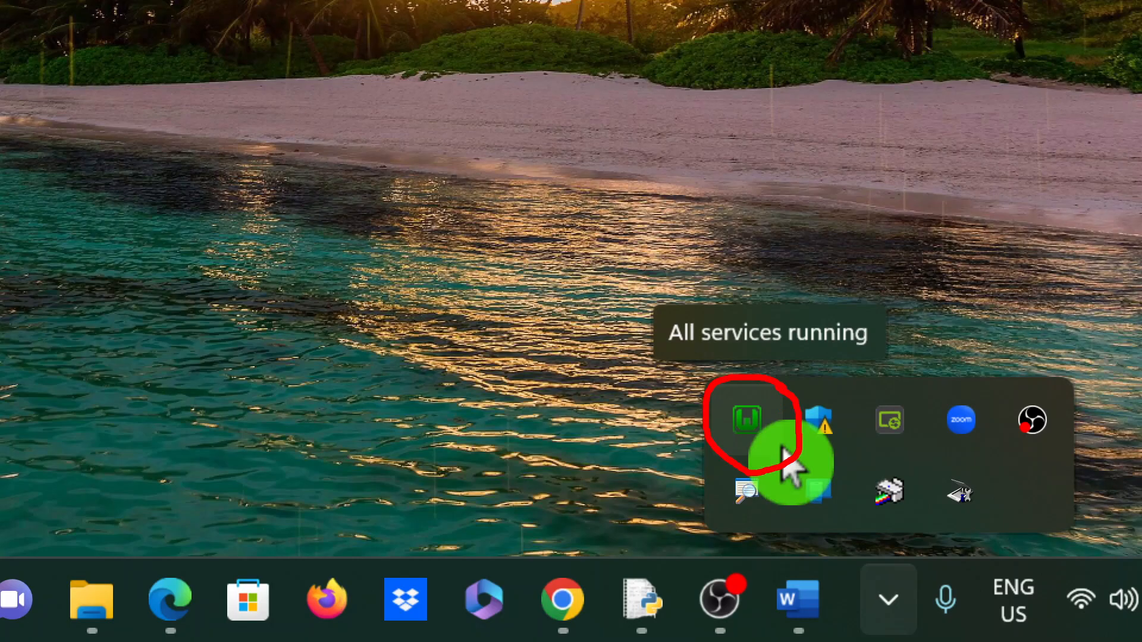
key(Escape)
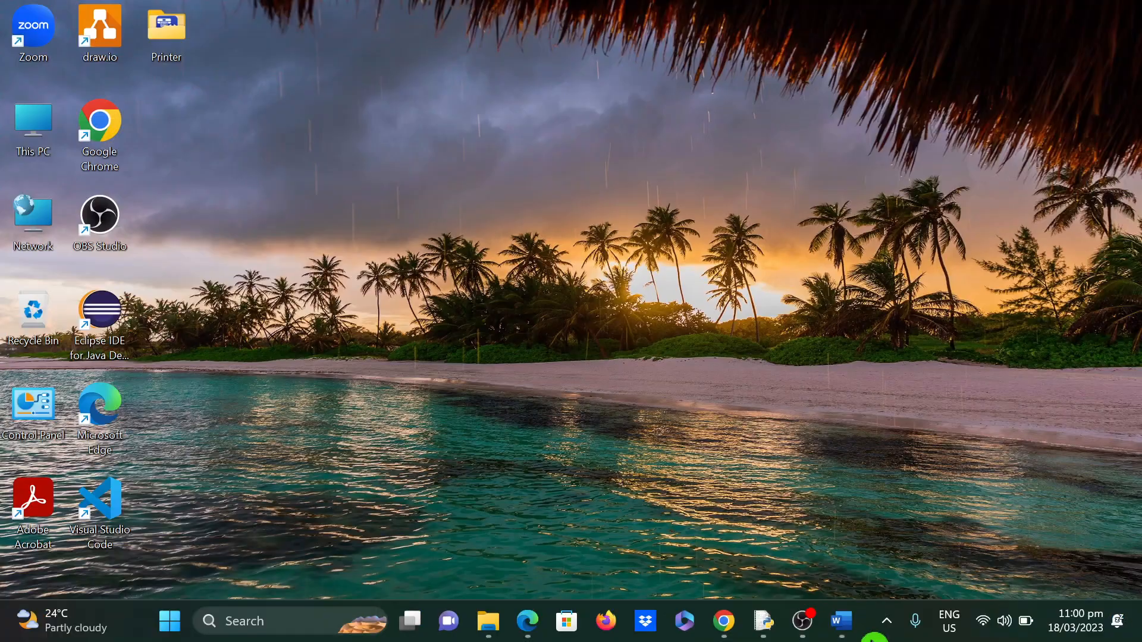
click(887, 629)
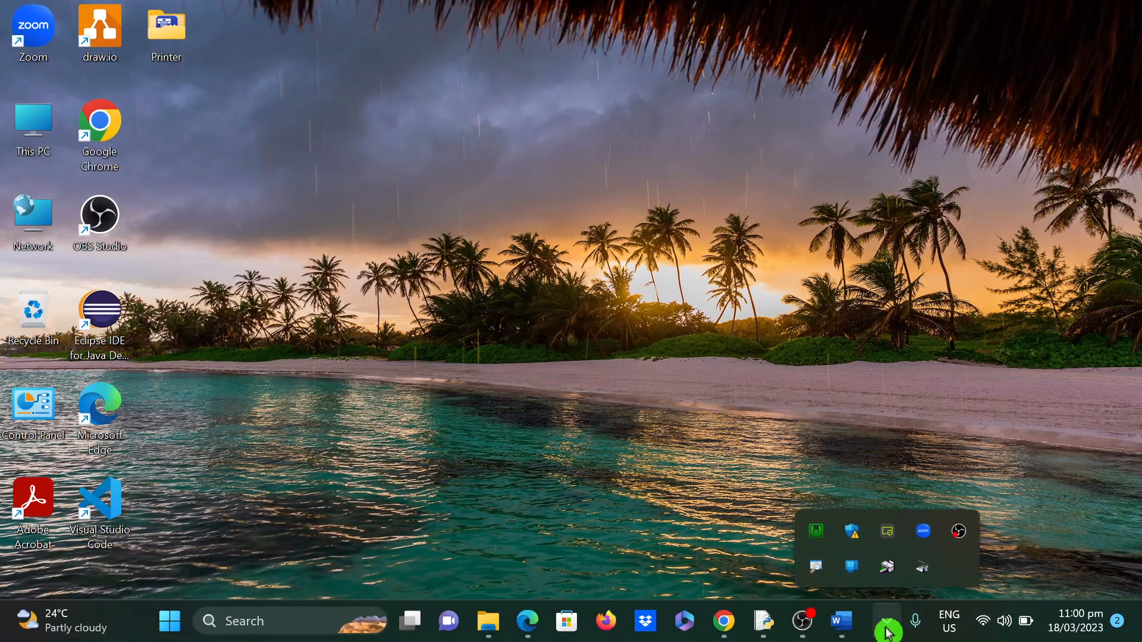
right_click(819, 540)
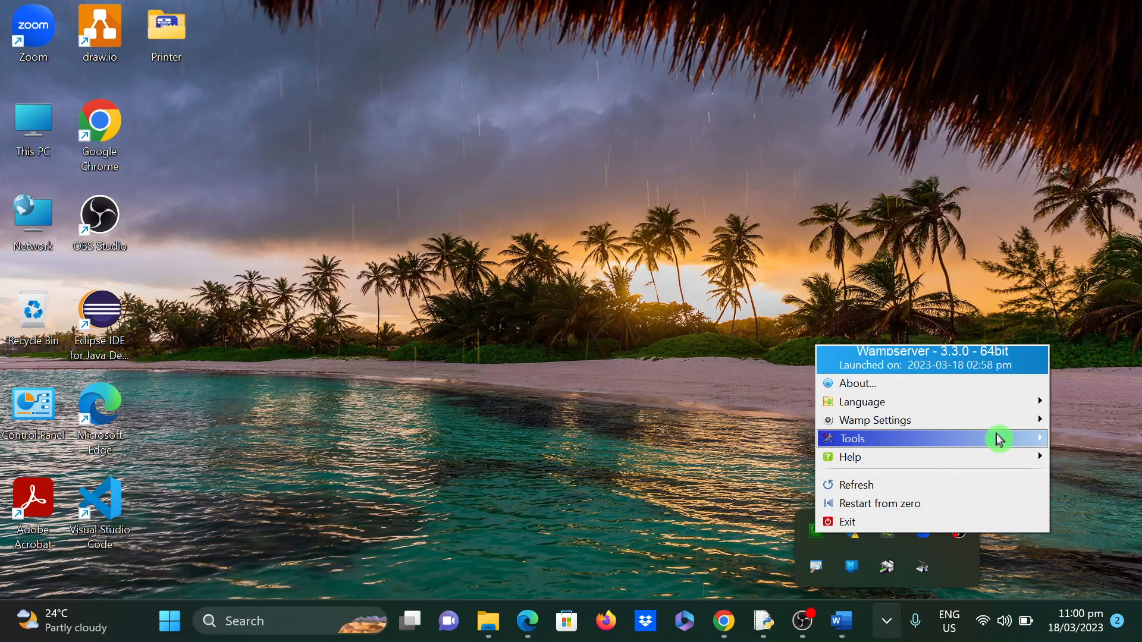
mouse_move(992, 439)
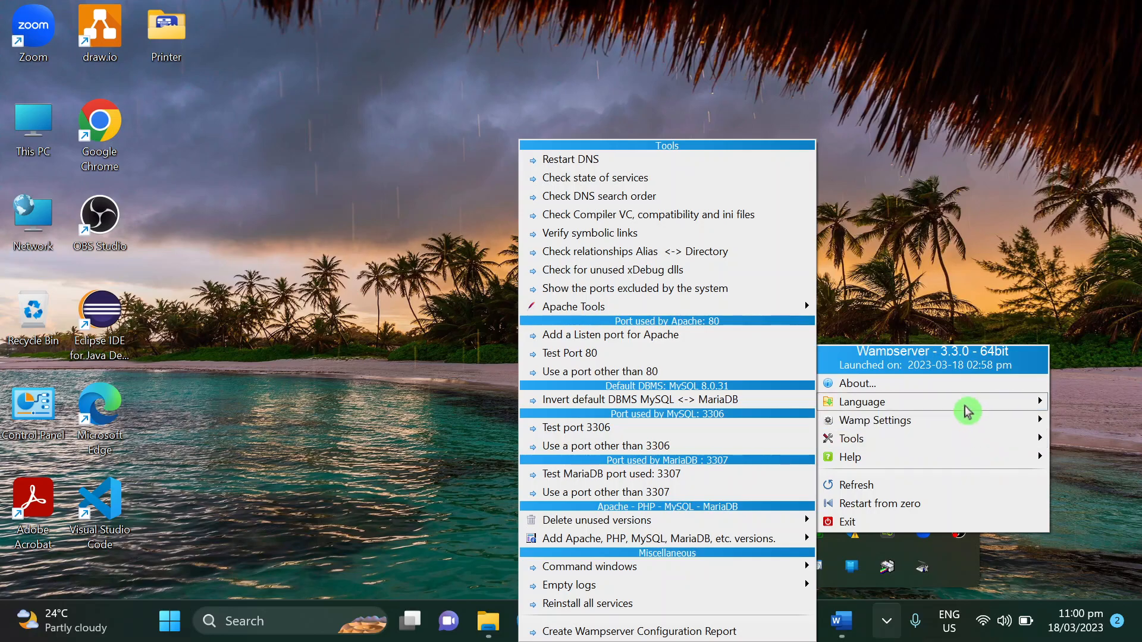
mouse_move(965, 409)
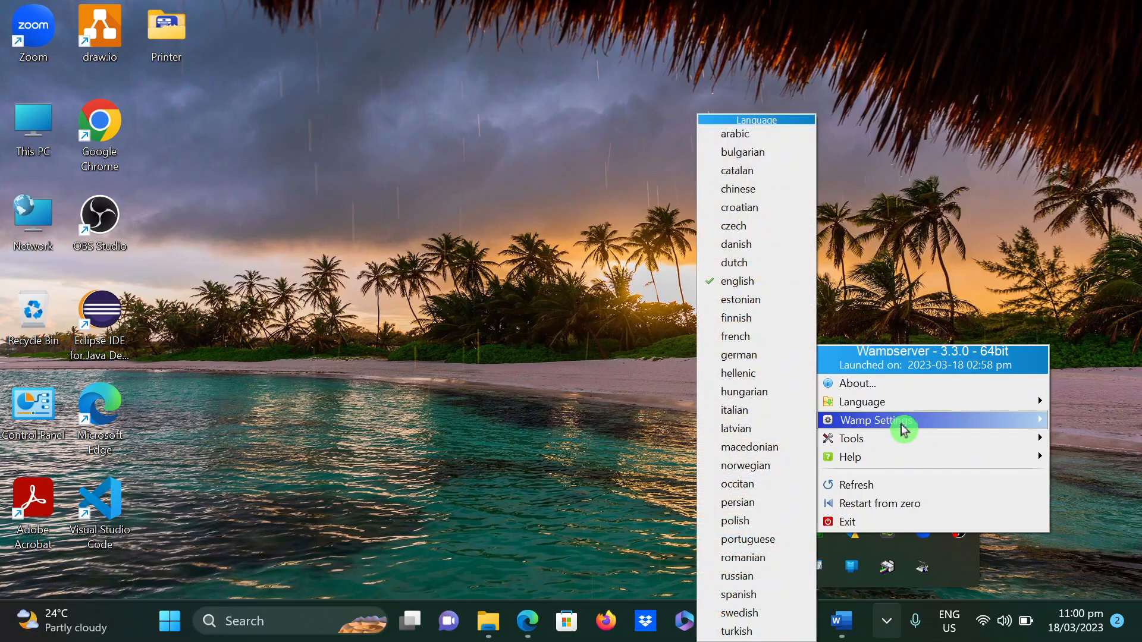
mouse_move(904, 422)
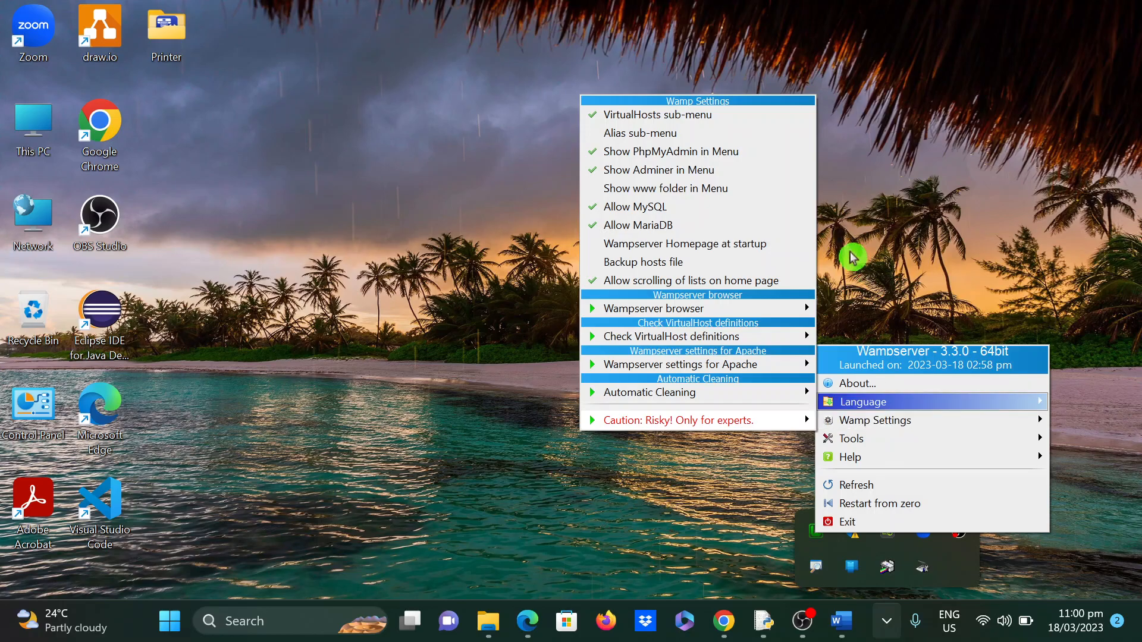
key(Escape)
key(Escape)
key(Escape)
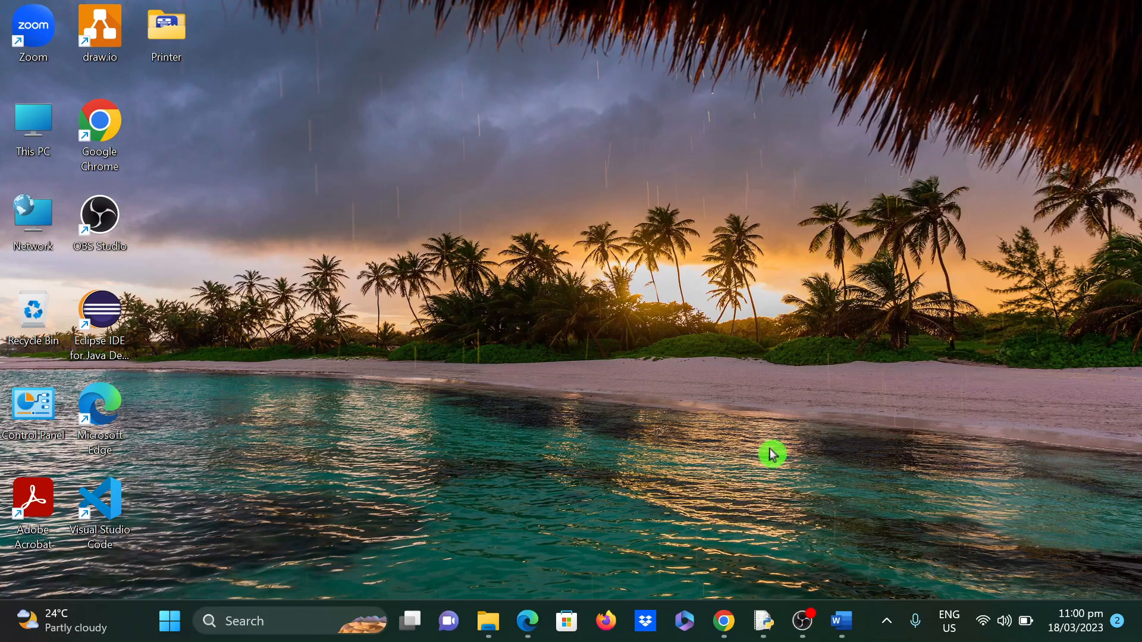
mouse_move(730, 637)
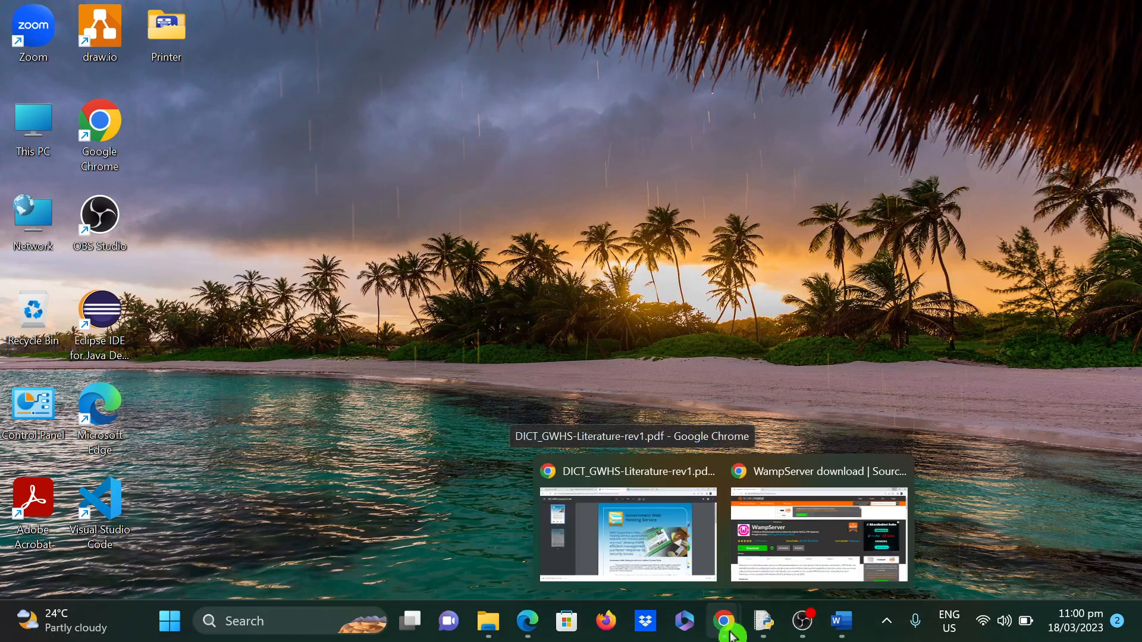
- Bring Chrome back full-screen and load wordpress.org in a new tab
click(811, 505)
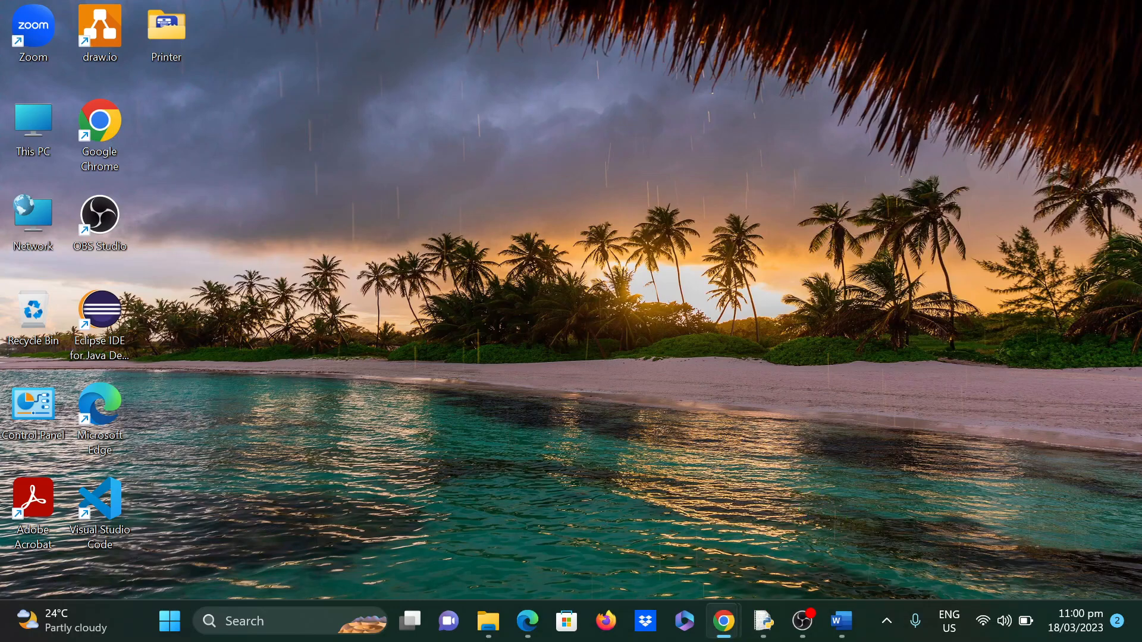
drag(1141, 44, 596, 44)
click(1039, 52)
click(267, 18)
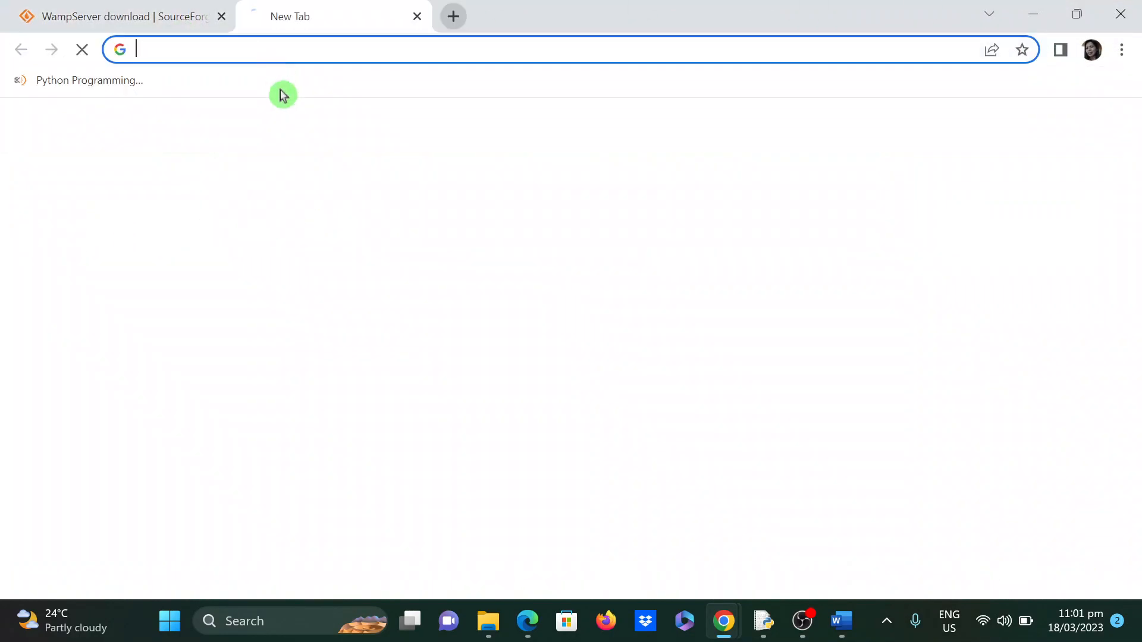
text(w)
key(BackSpace)
key(BackSpace)
text(wor)
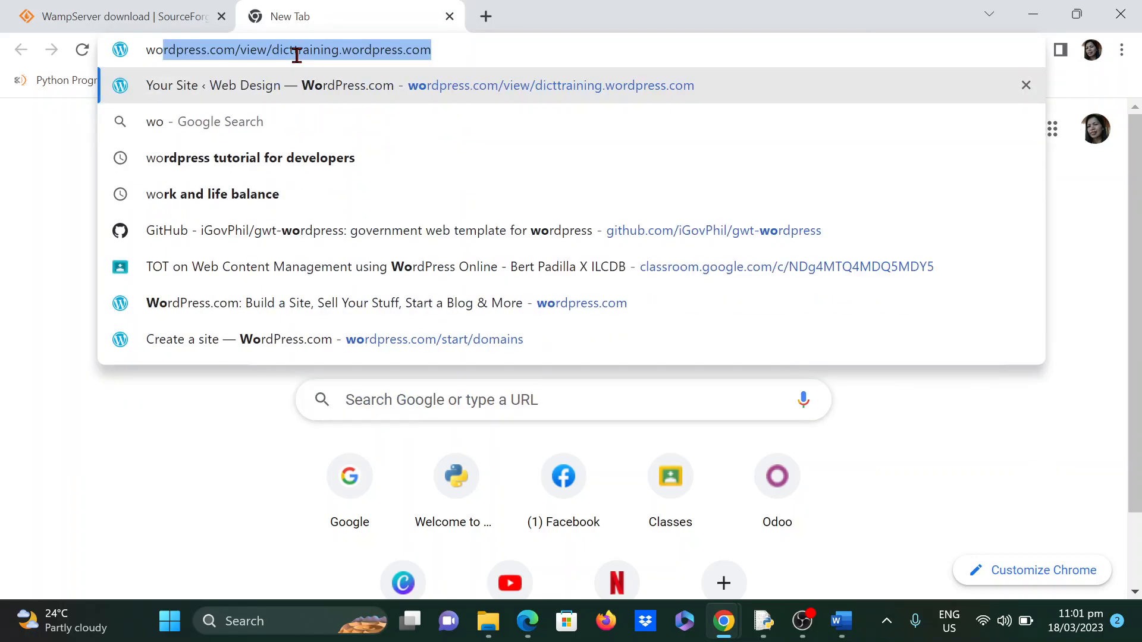
text(dpress.org)
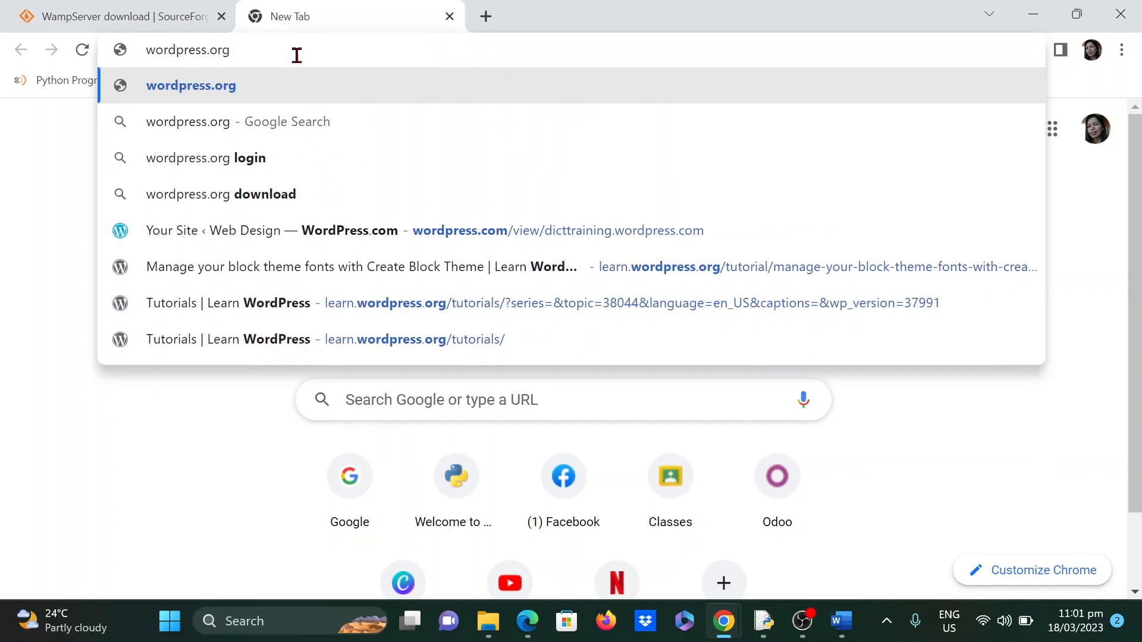
key(Return)
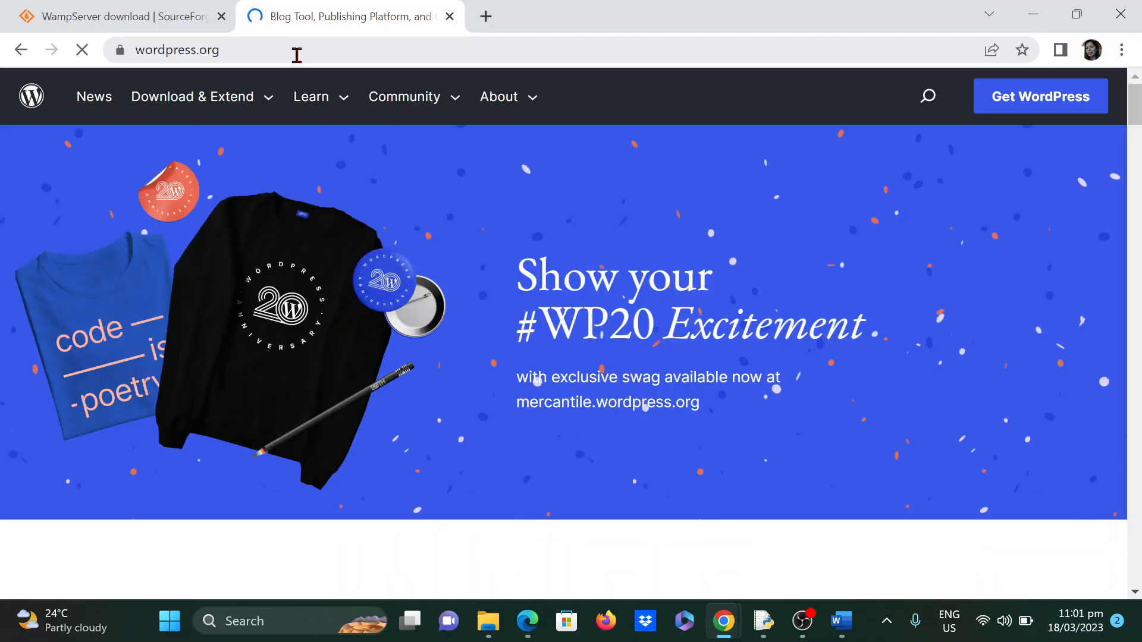
- Go to the WordPress download page showing the Download WordPress 6.1.1 button
mouse_move(479, 119)
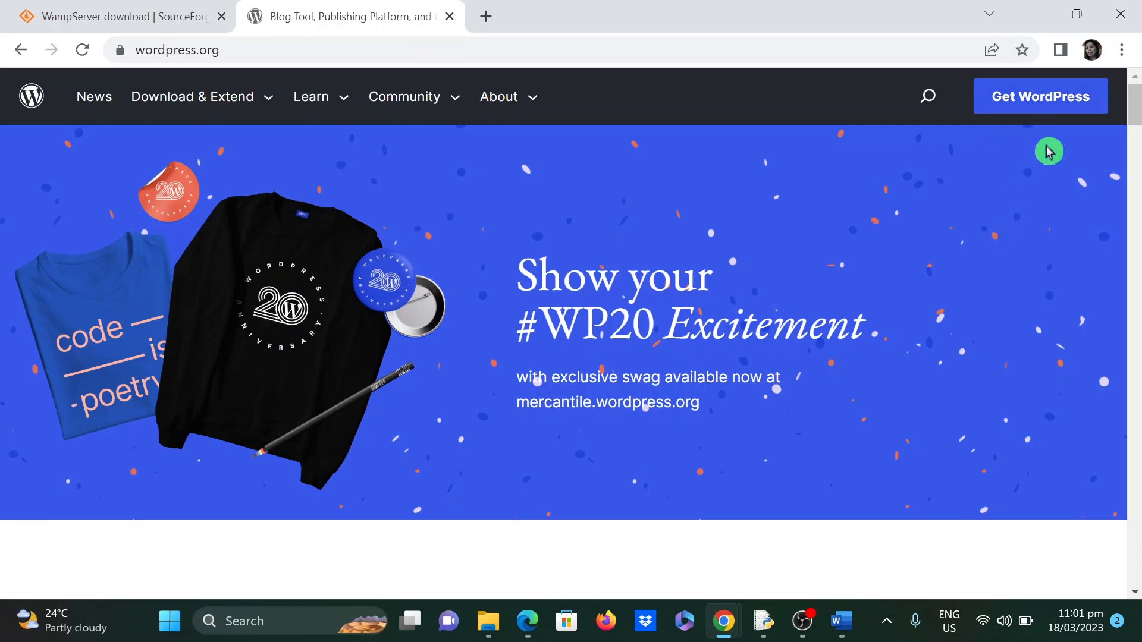
click(1029, 101)
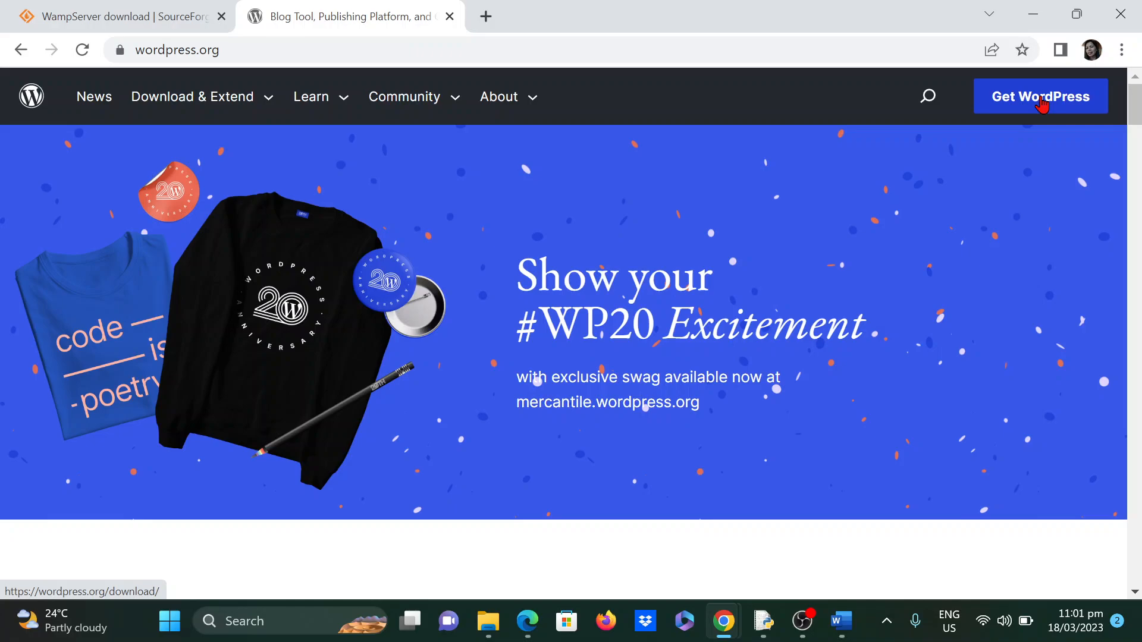
click(1041, 102)
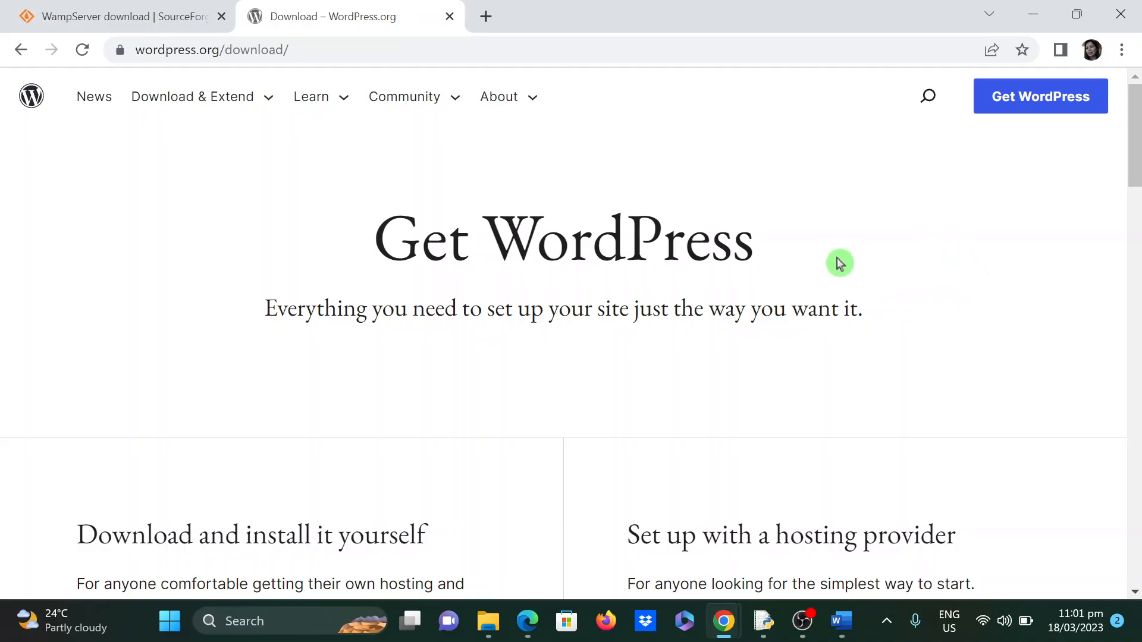
scroll(798, 351, down, 2)
scroll(797, 352, down, 3)
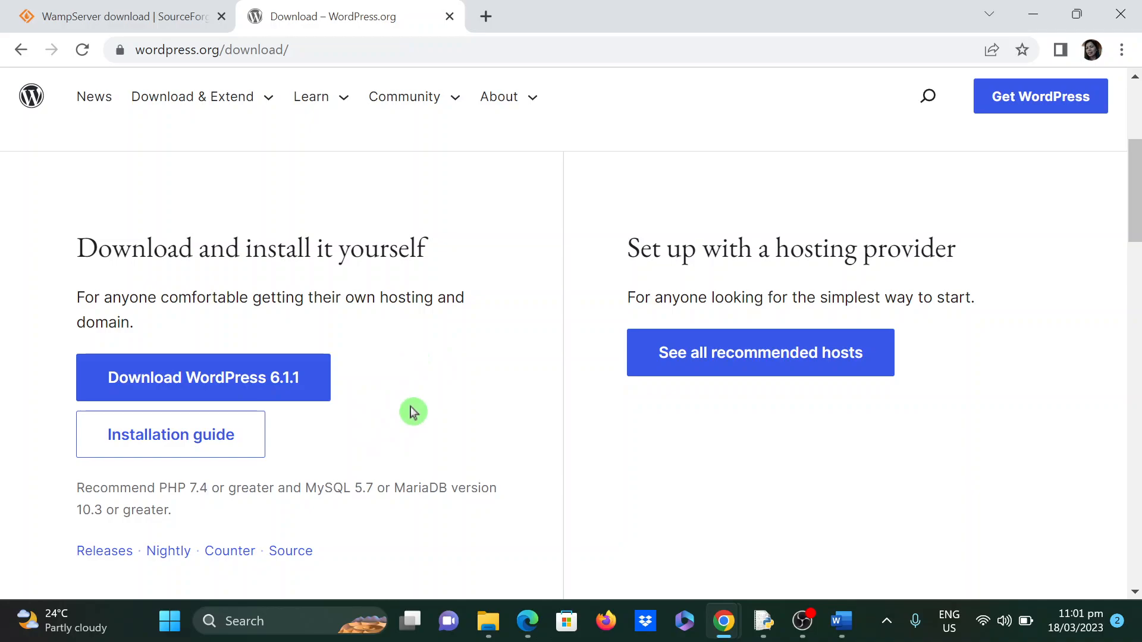
click(486, 632)
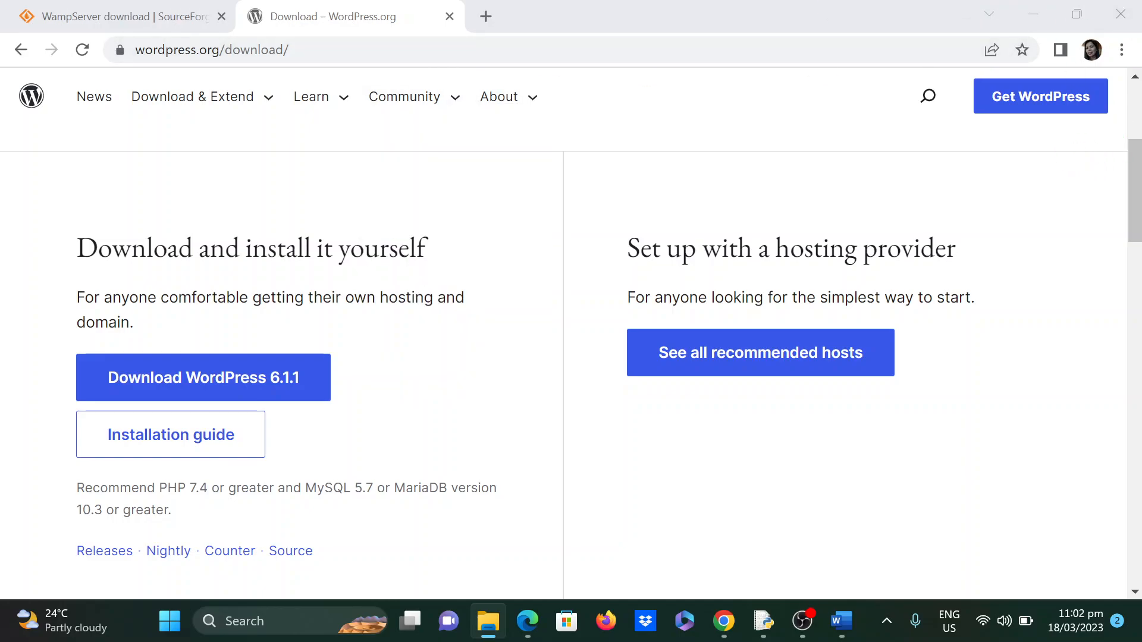
- Show the Downloads window with the wordpress-6.1.1 zip selected on the desktop, with Chrome minimized
drag(1141, 97, 526, 51)
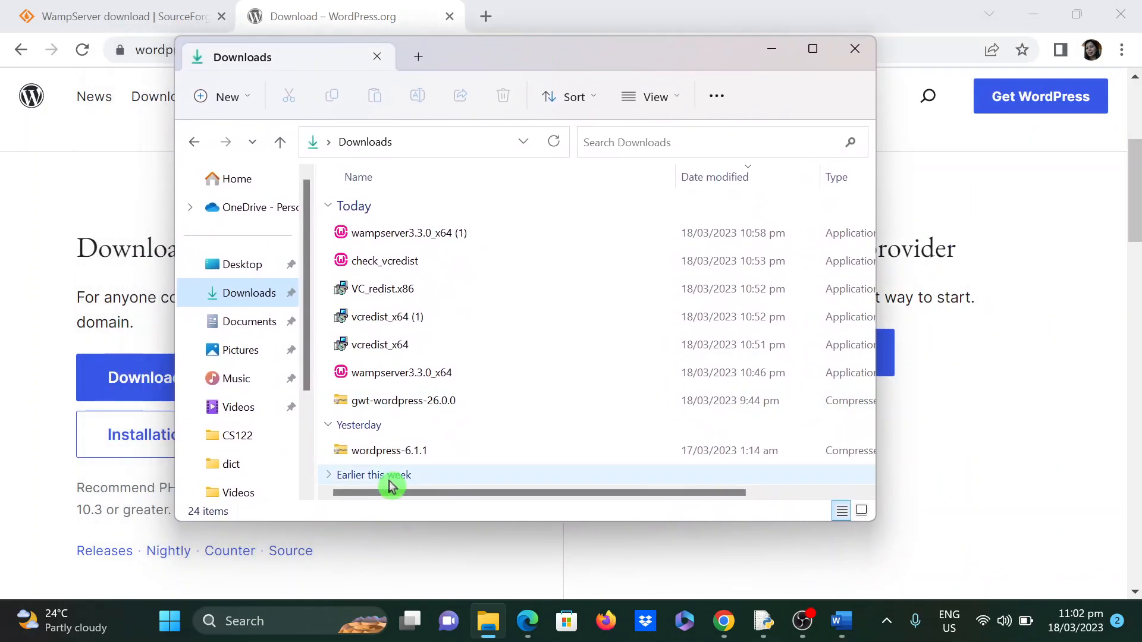
click(433, 457)
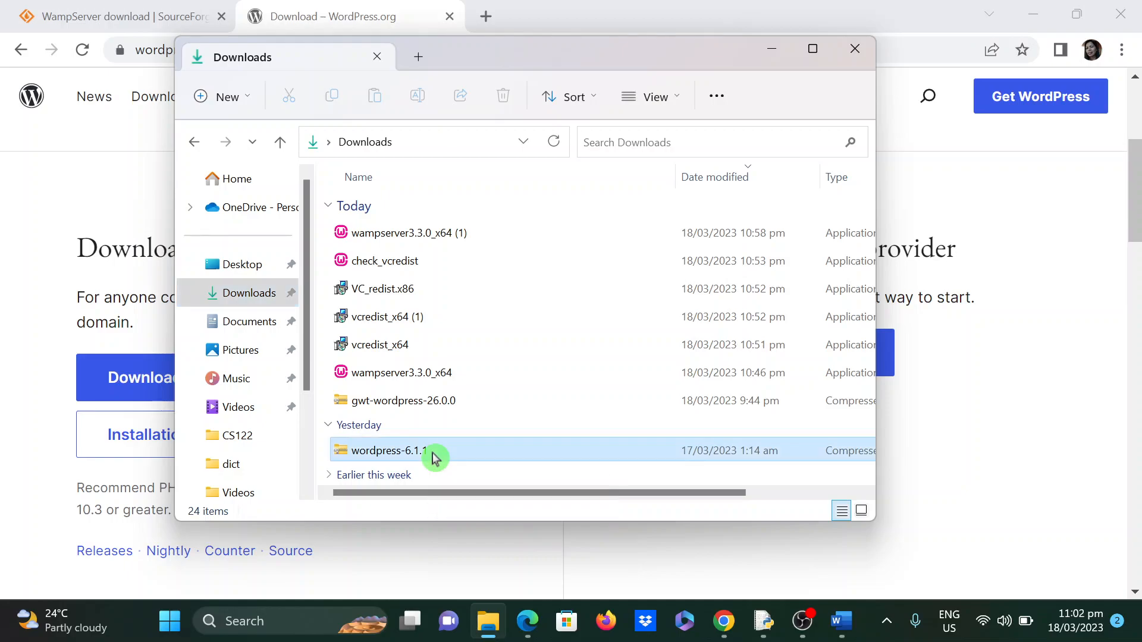
drag(464, 56, 693, 112)
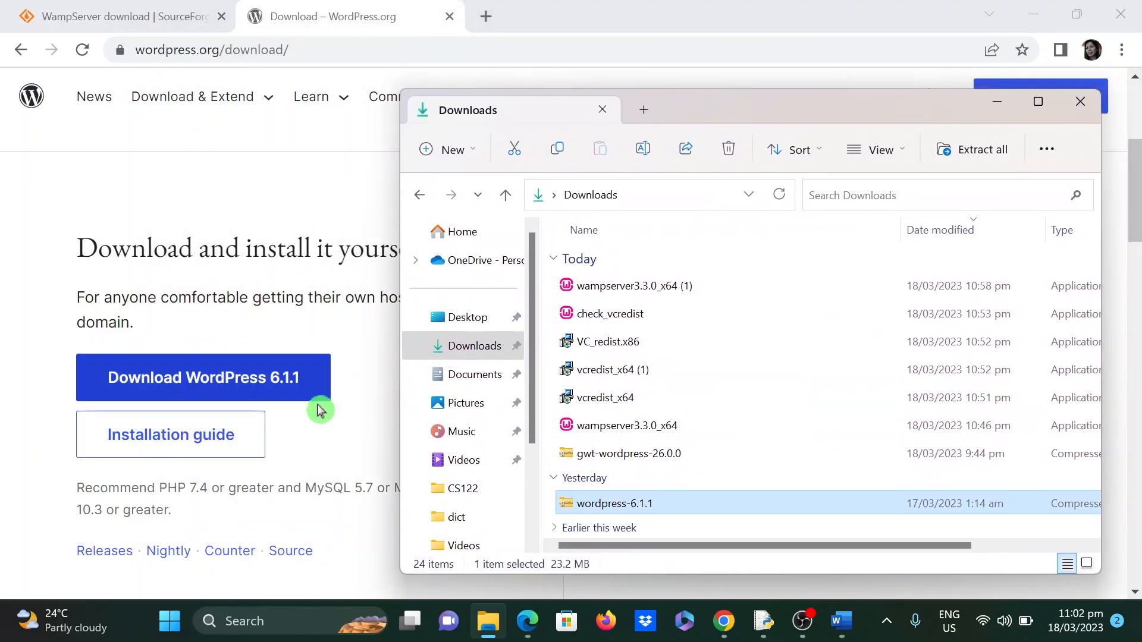
click(221, 382)
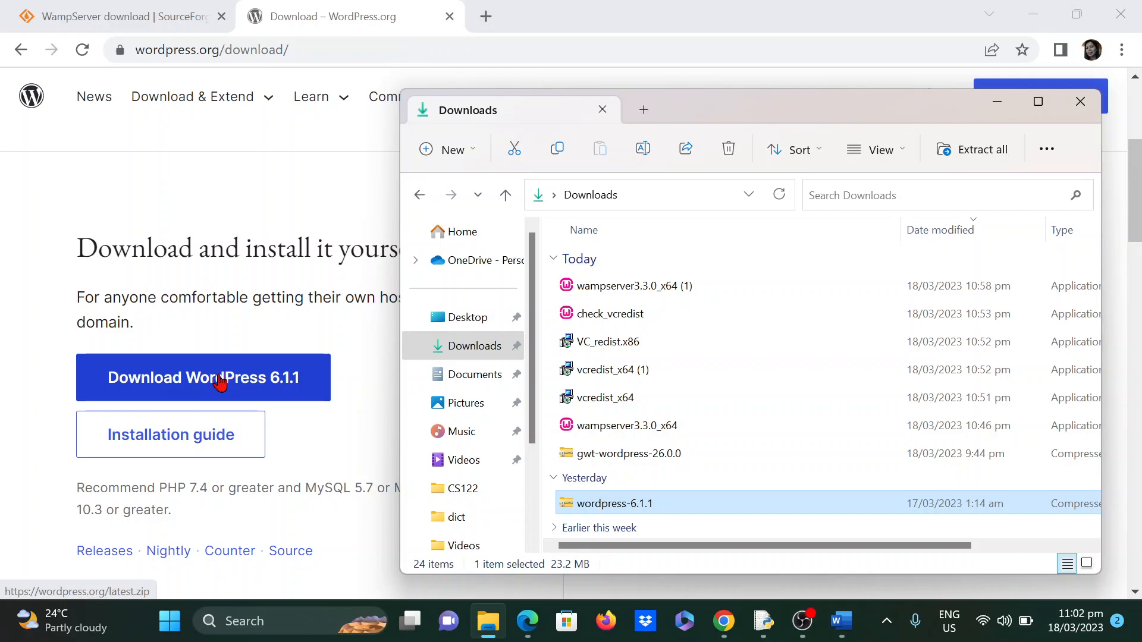
drag(725, 117, 1141, 286)
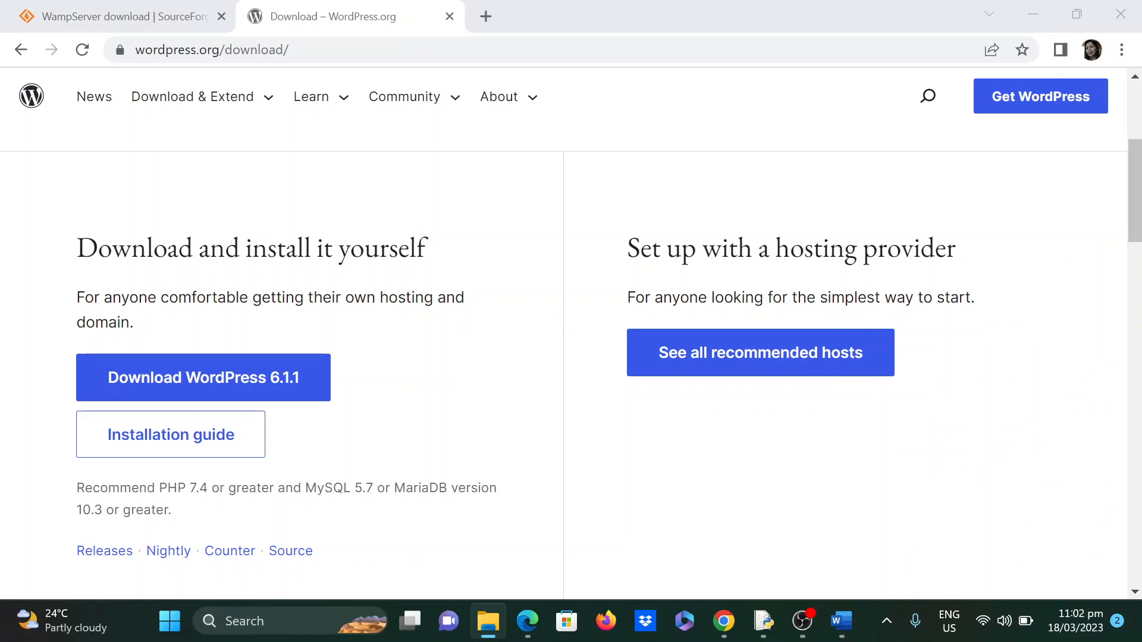
click(1031, 13)
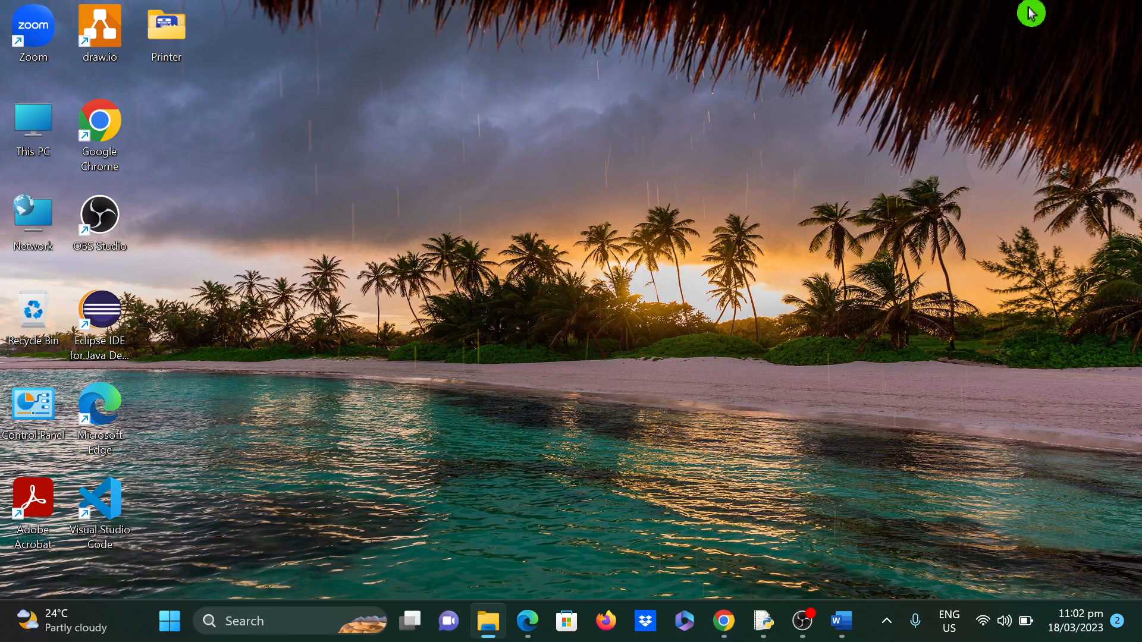
drag(1141, 199, 656, 83)
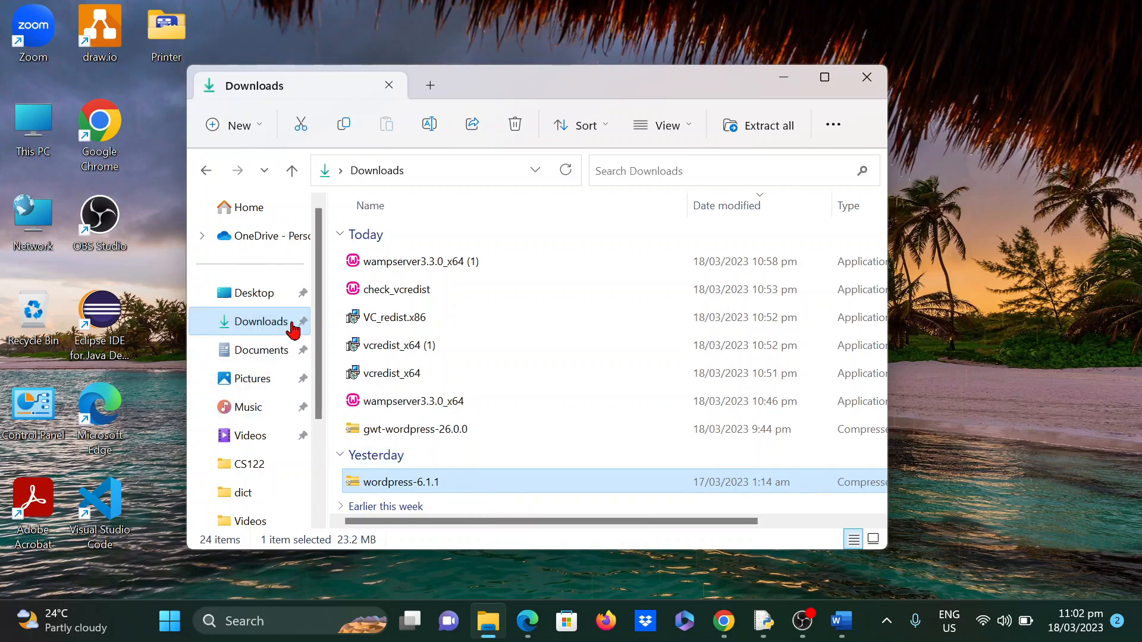
scroll(256, 381, down, 4)
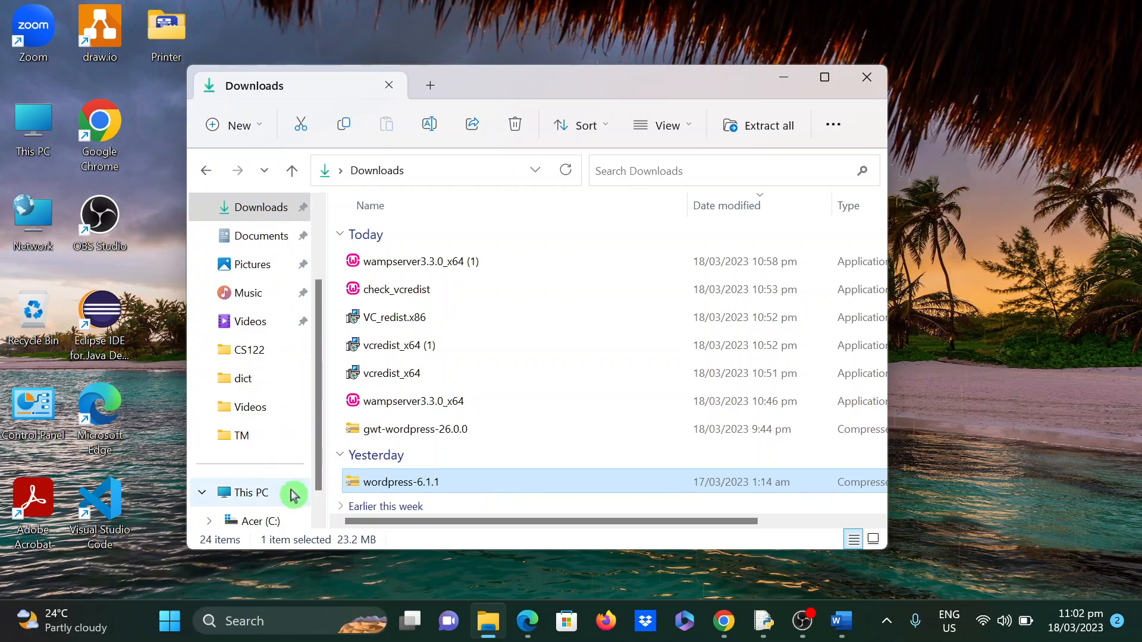
click(264, 521)
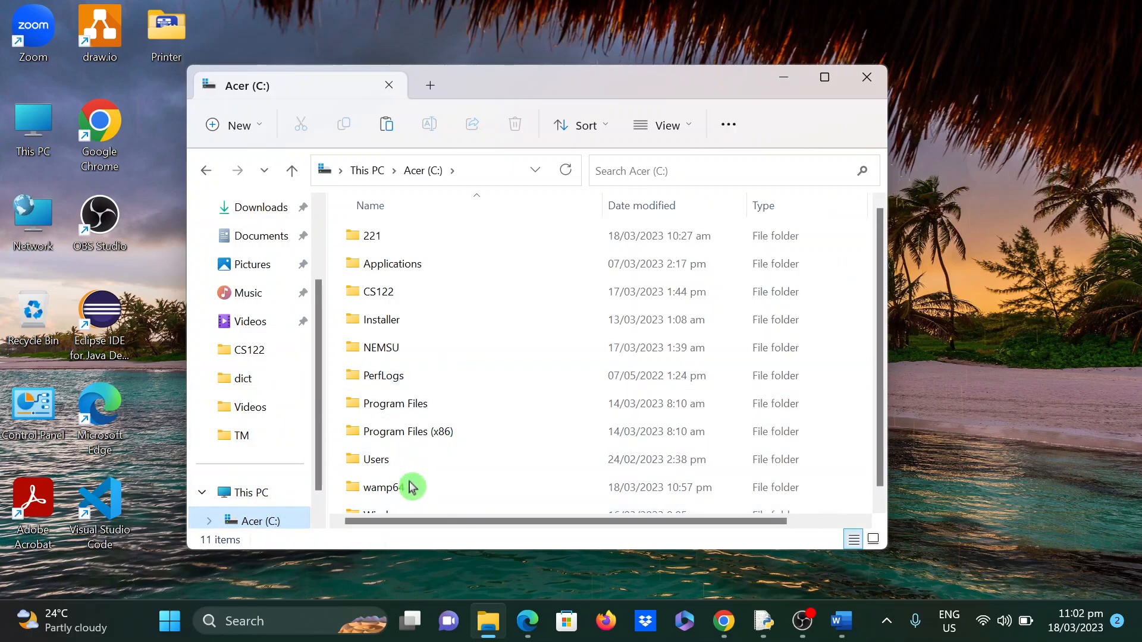
scroll(446, 480, down, 1)
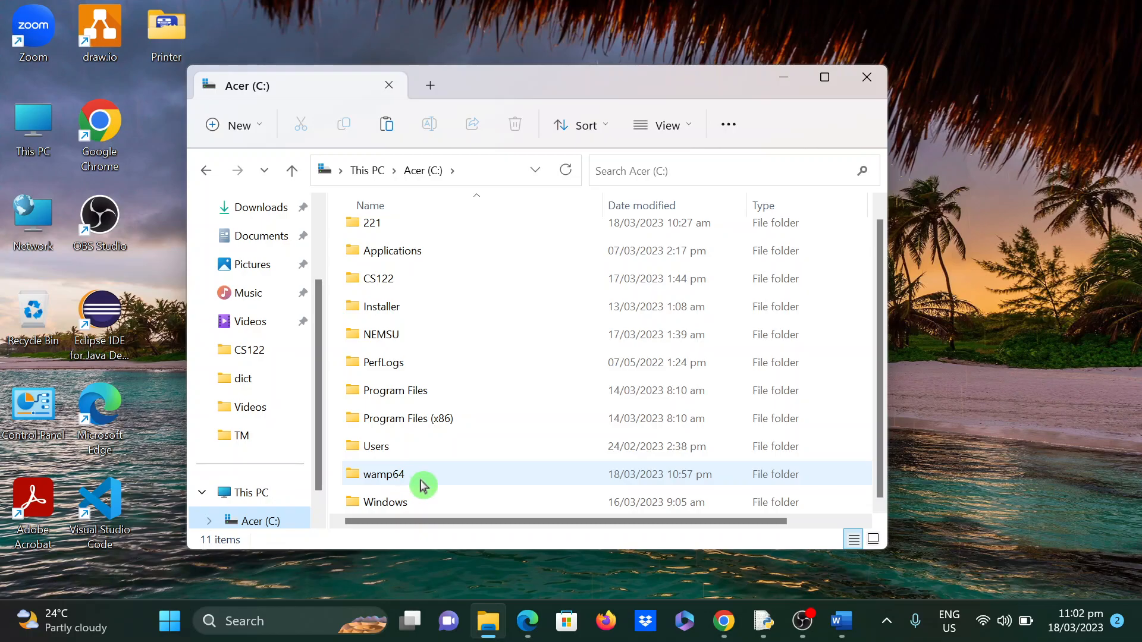
mouse_move(422, 485)
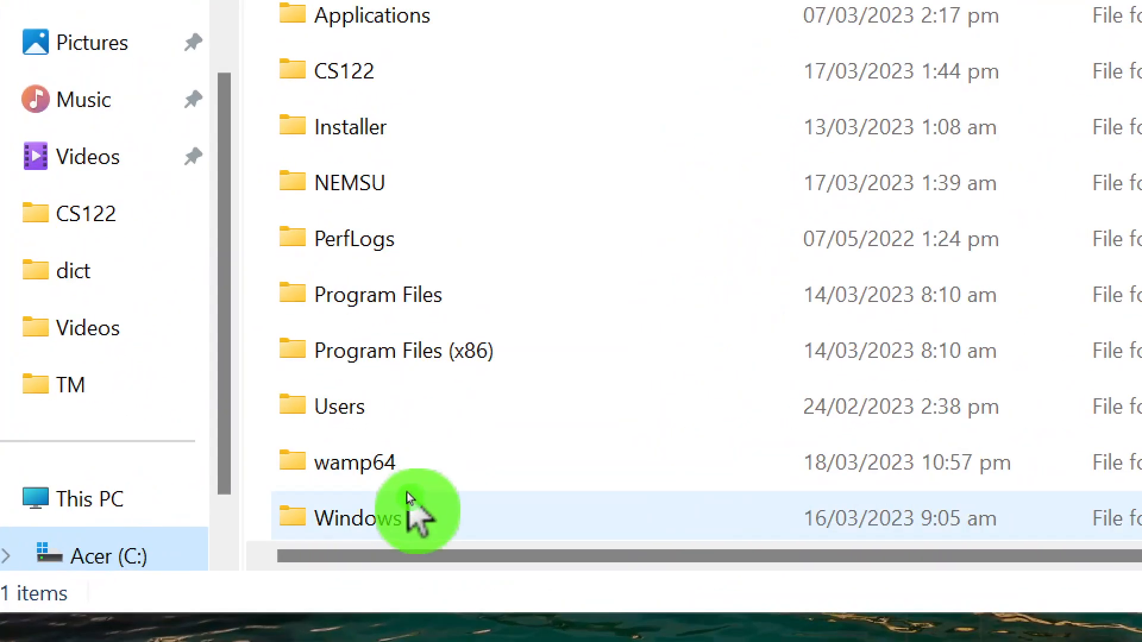
double_click(385, 478)
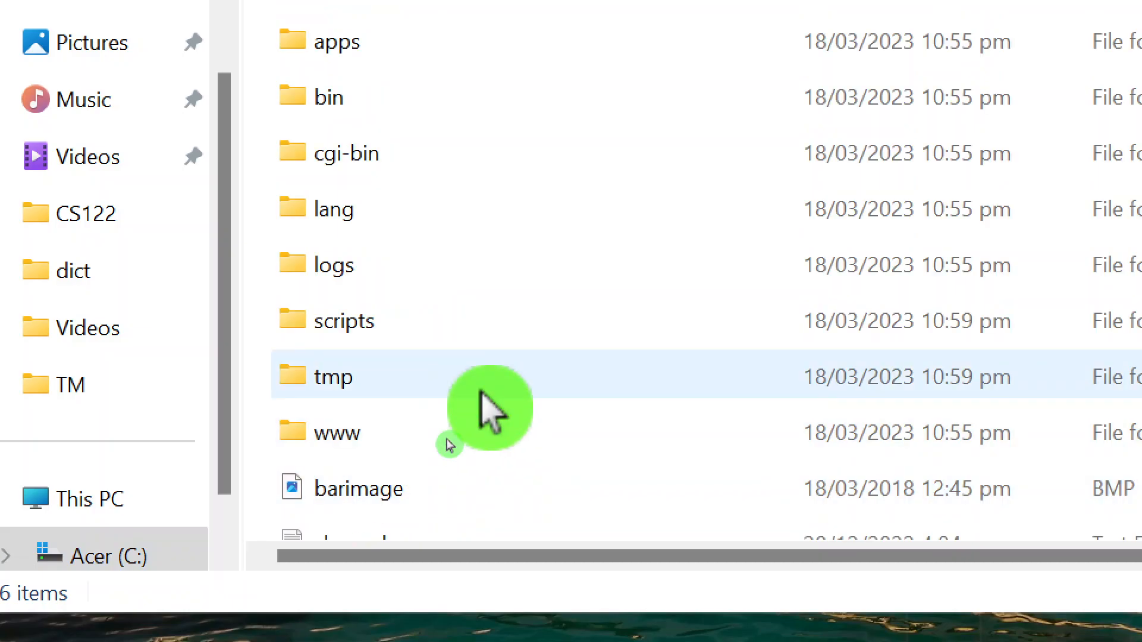
double_click(373, 458)
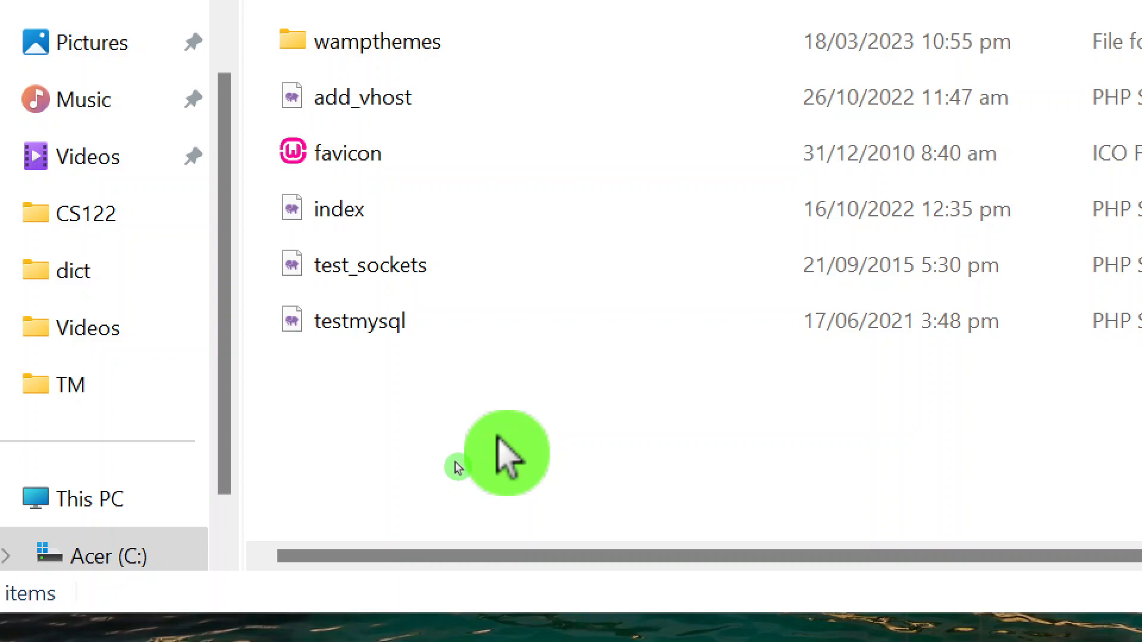
key(ctrl+v)
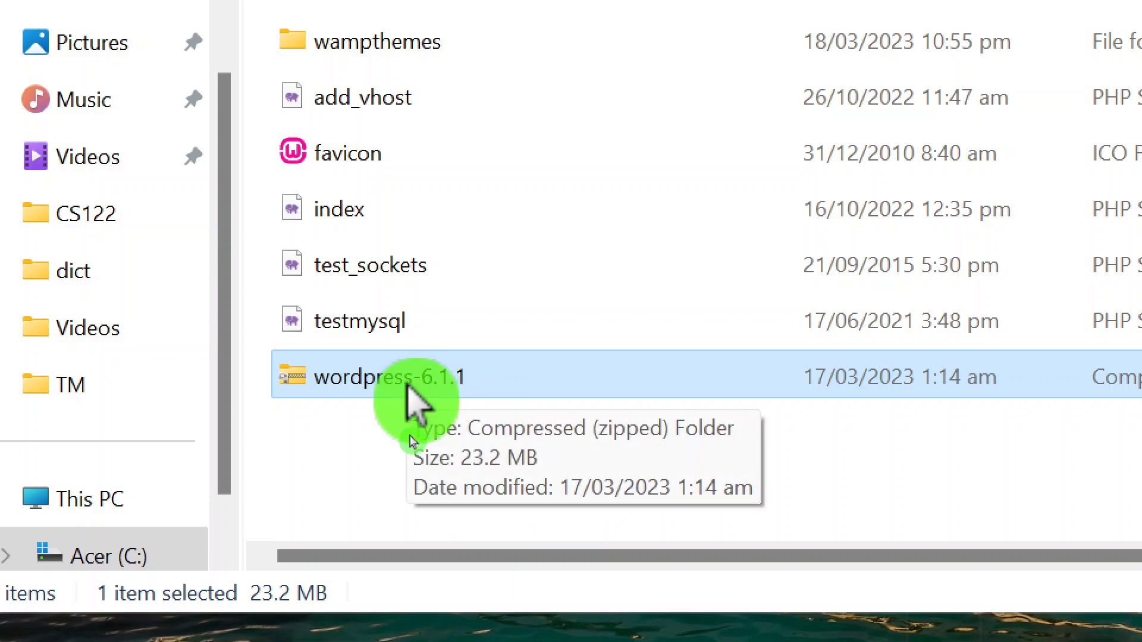
- Extract the wordpress-6.1.1 zip to C:\wamp64\www\wordpress-6.1.1
right_click(415, 404)
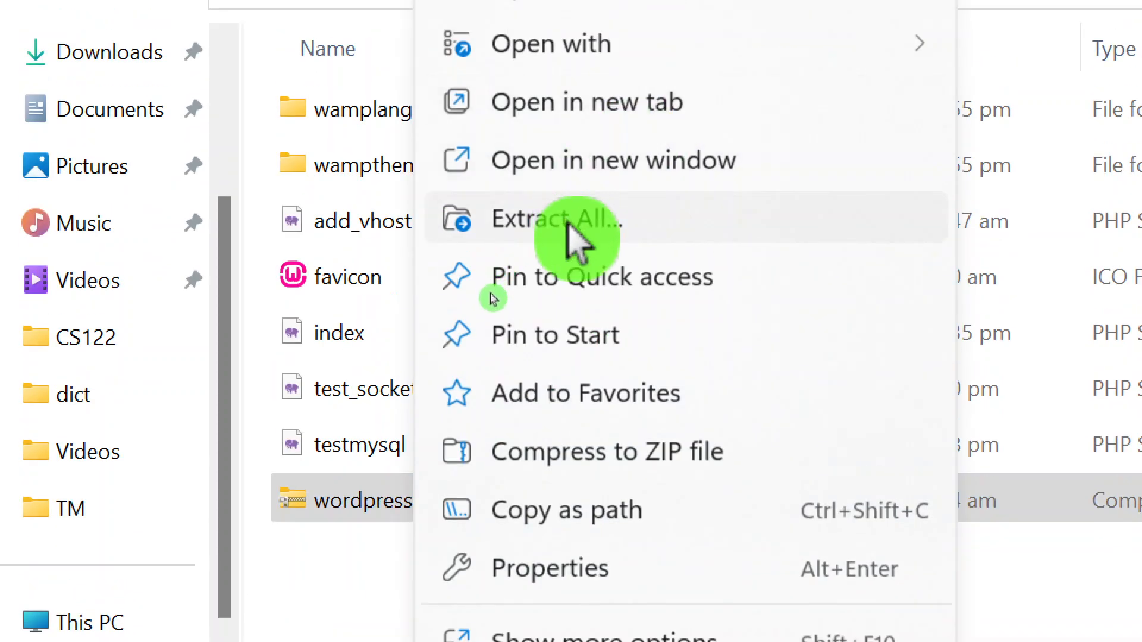
click(570, 229)
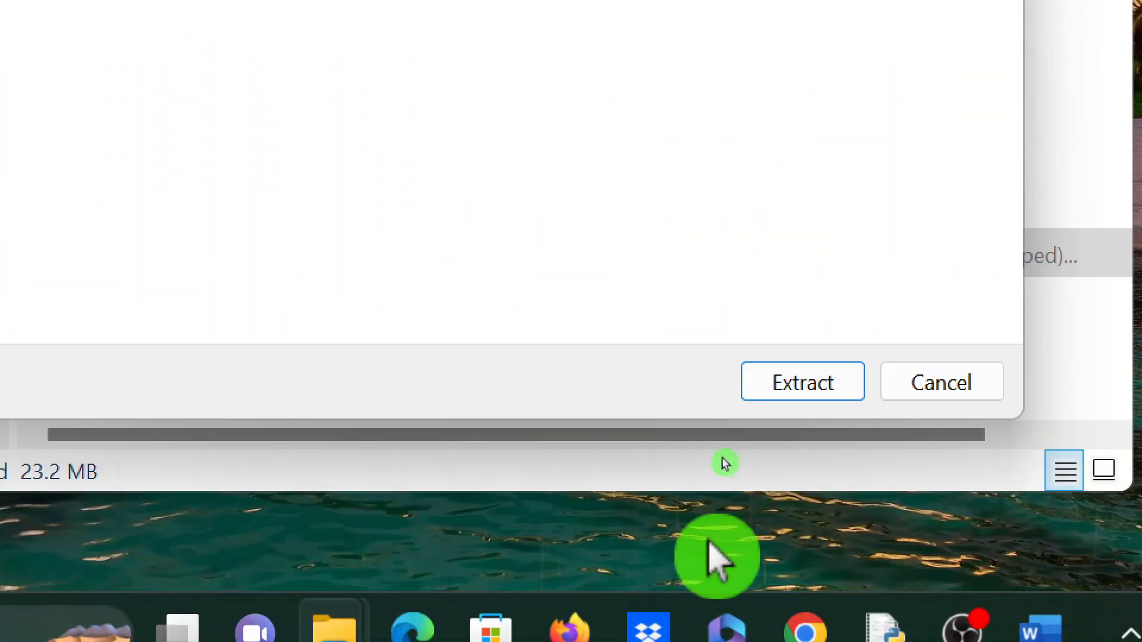
click(809, 384)
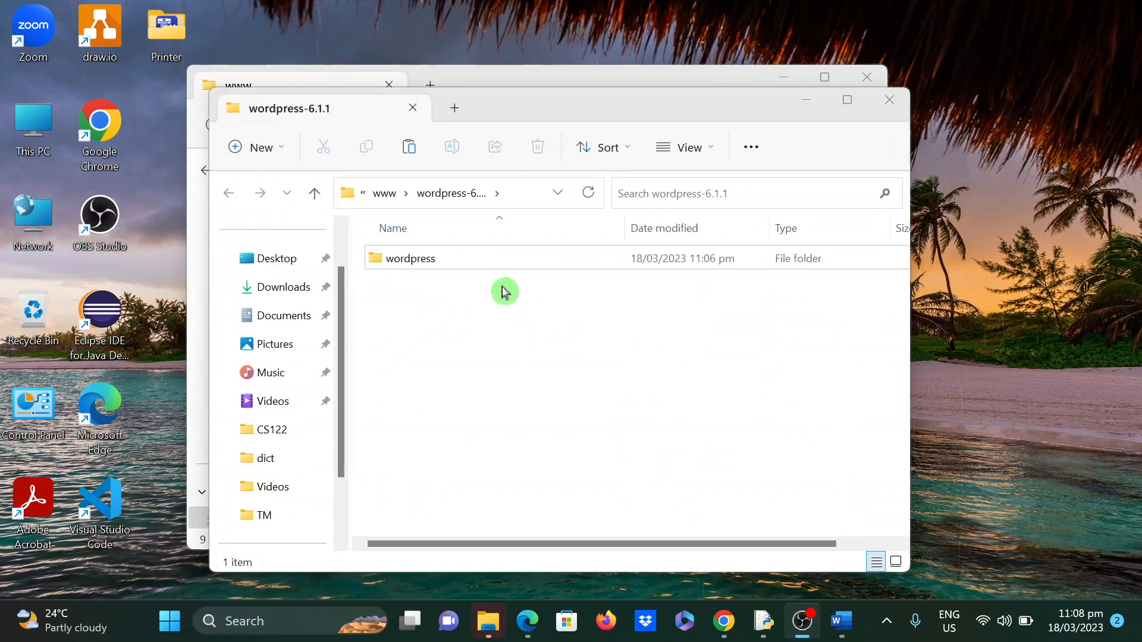
double_click(441, 259)
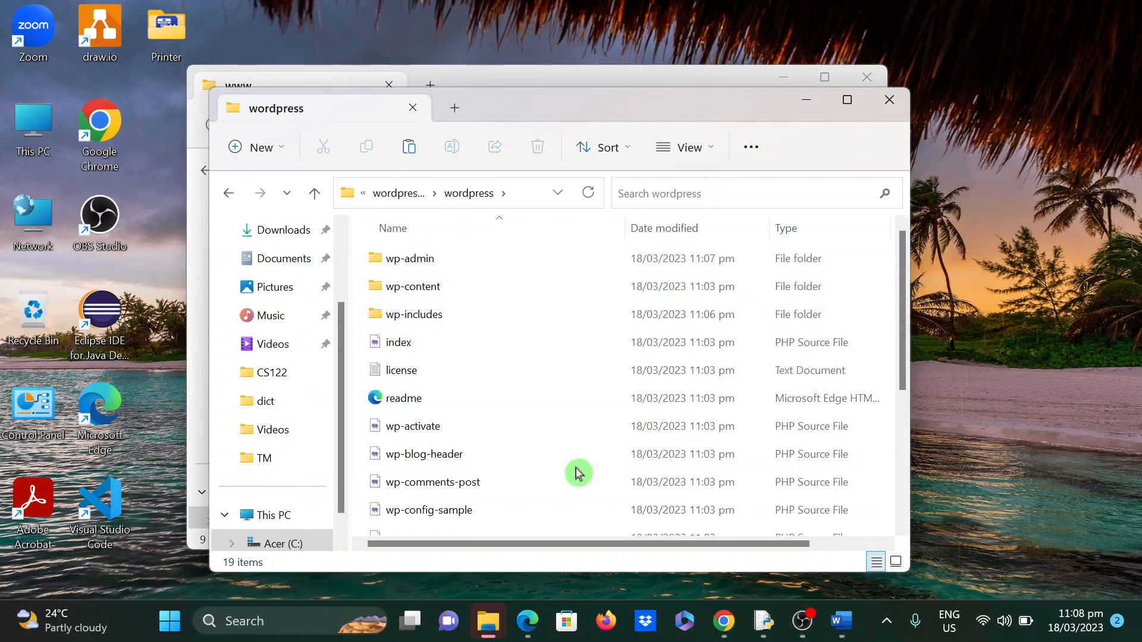
scroll(575, 472, down, 3)
scroll(576, 472, up, 3)
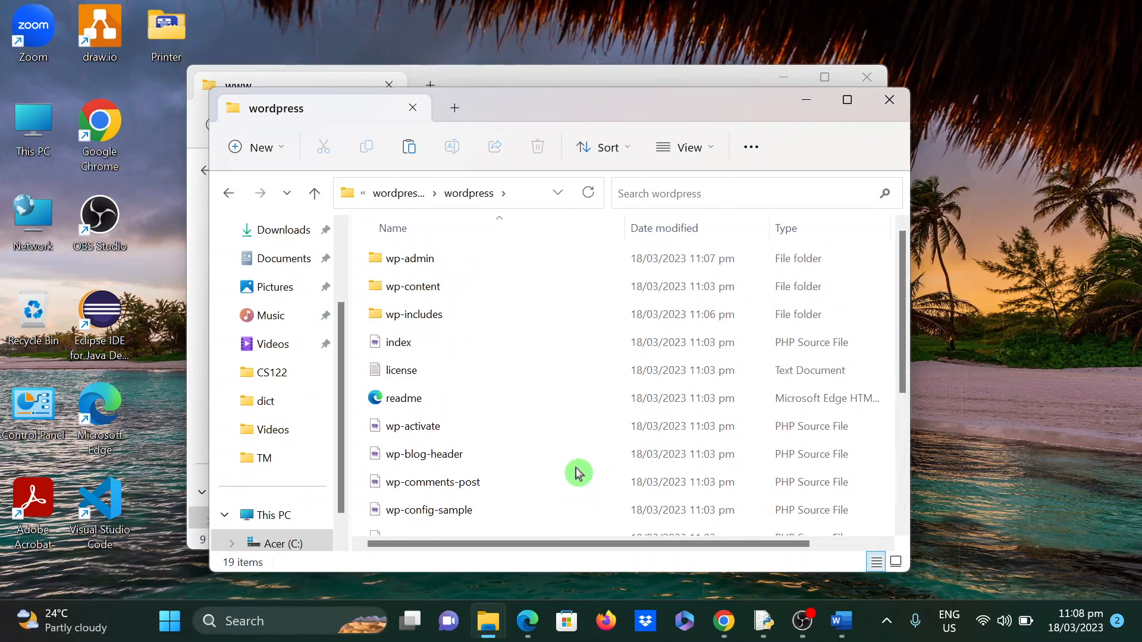
click(229, 193)
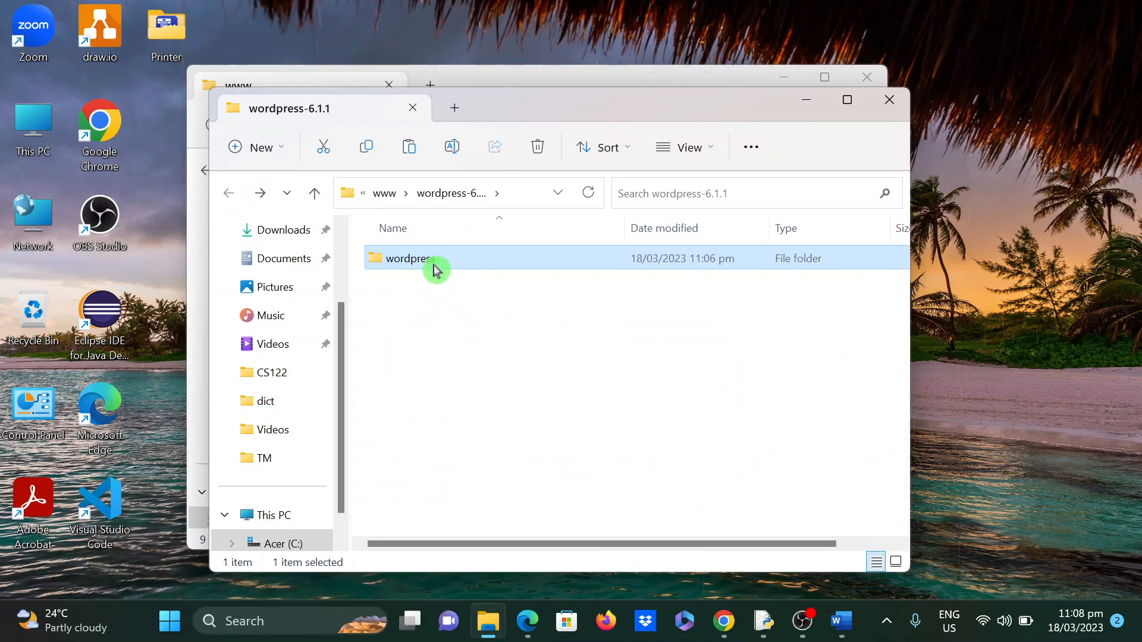
right_click(435, 269)
click(523, 517)
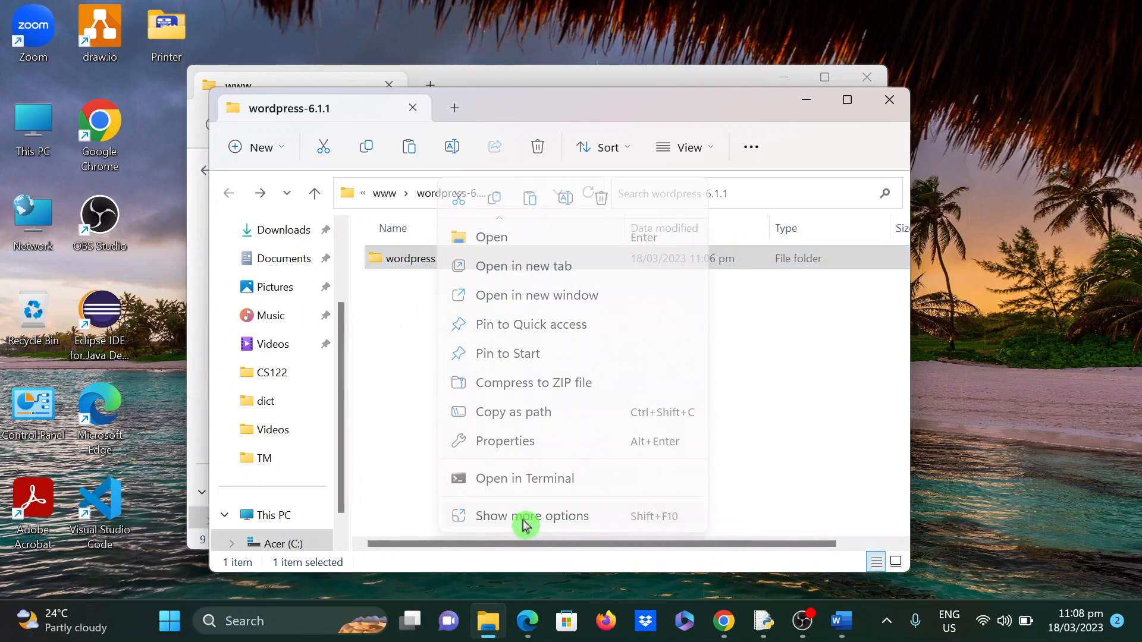
click(590, 479)
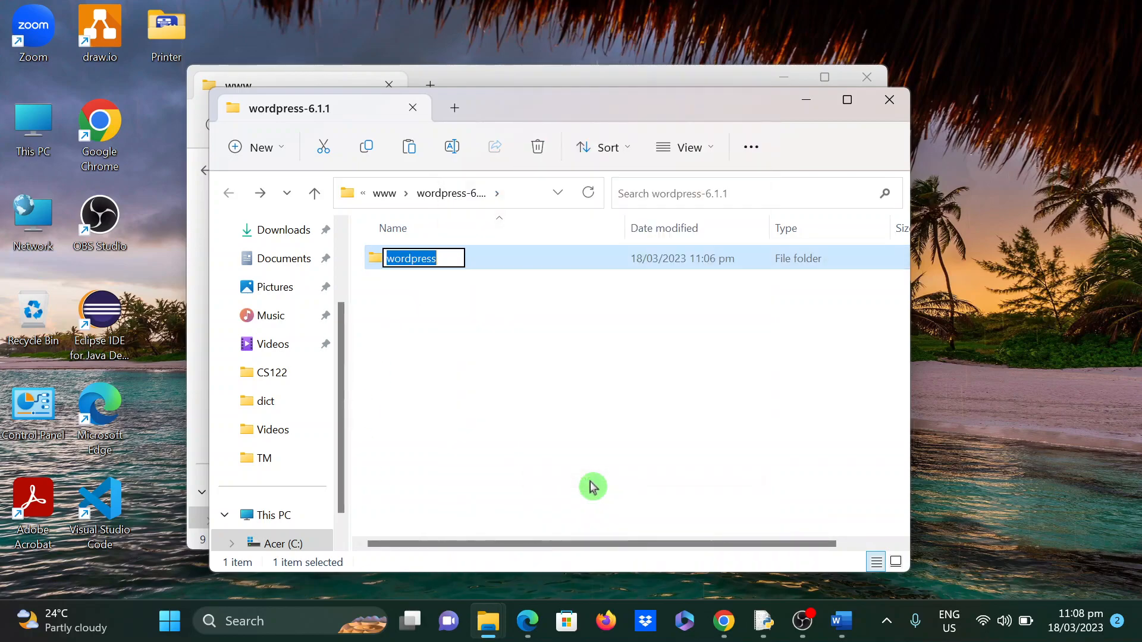
text(www.dictcaraga)
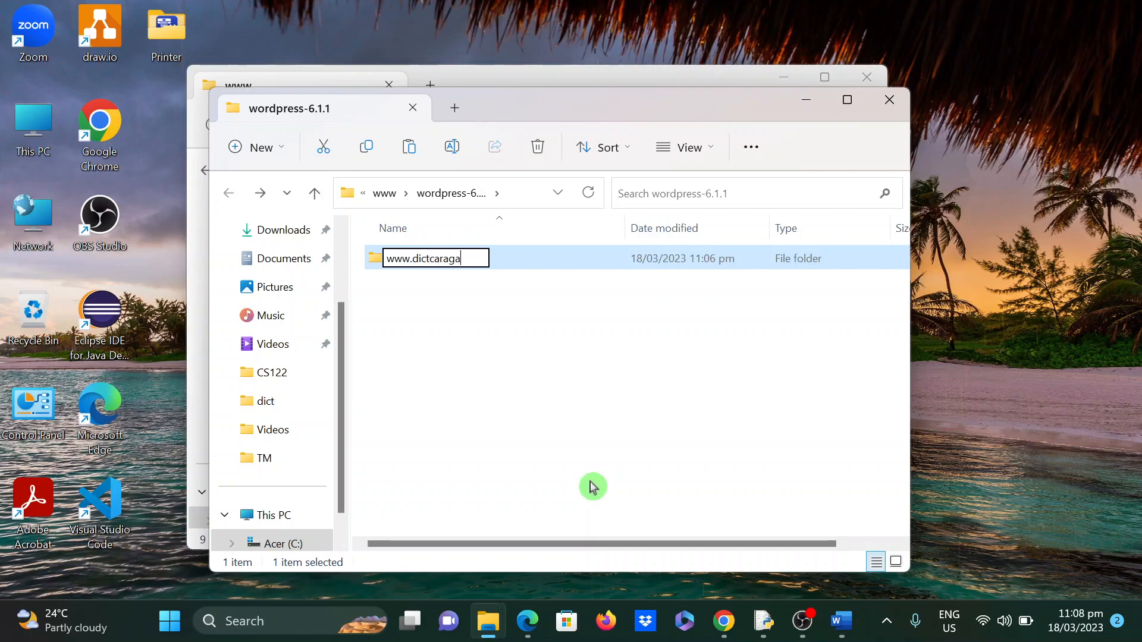
text(.gov)
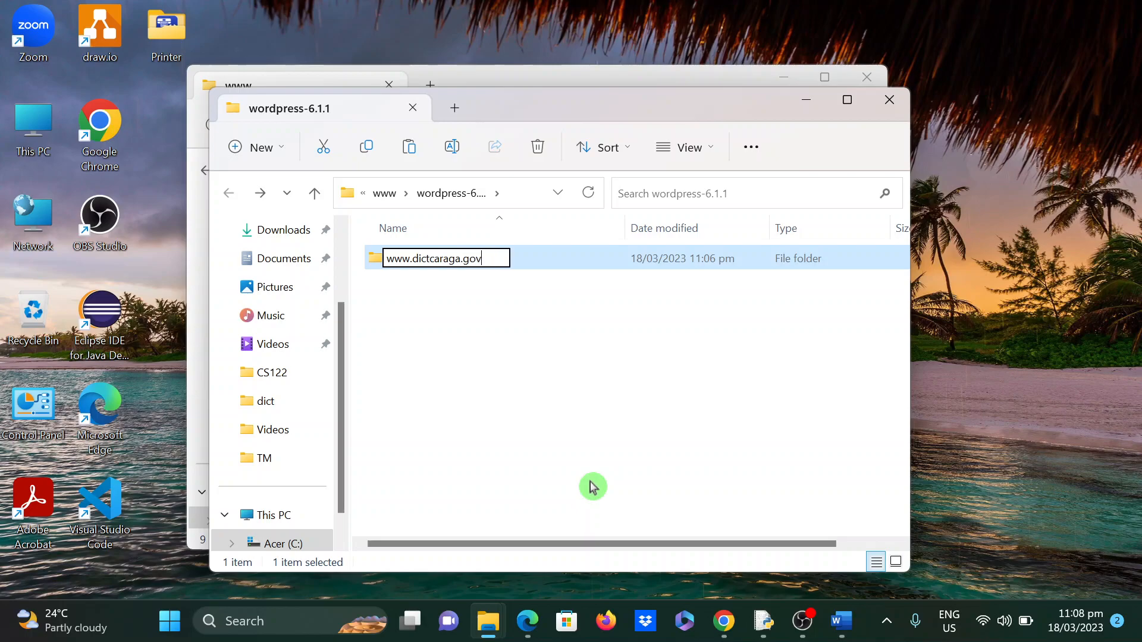
text(.ph)
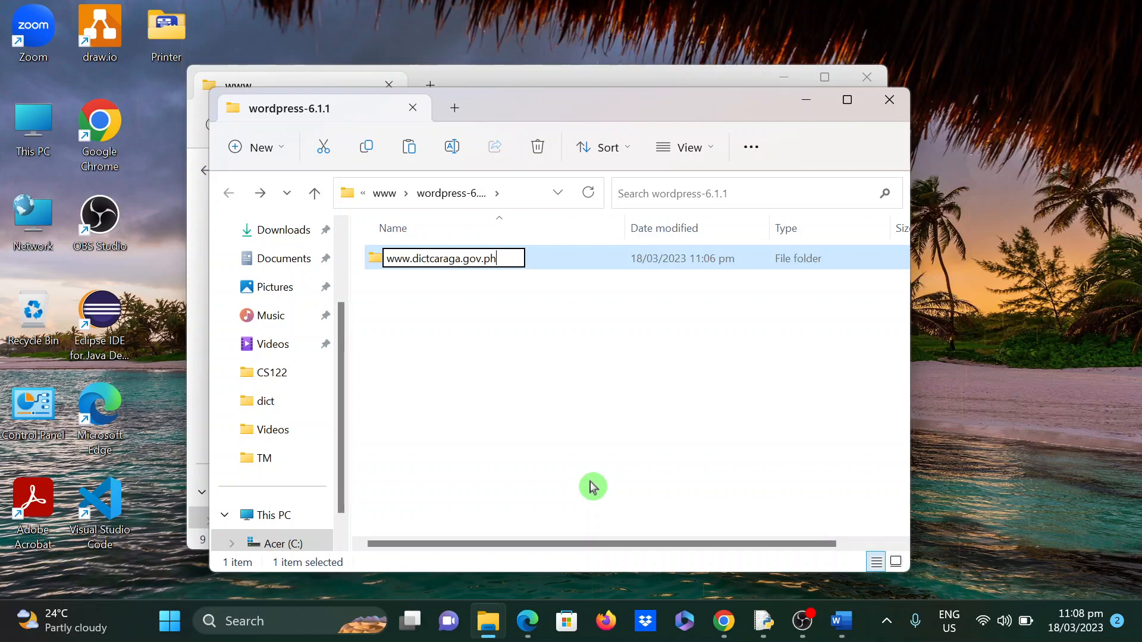
key(Return)
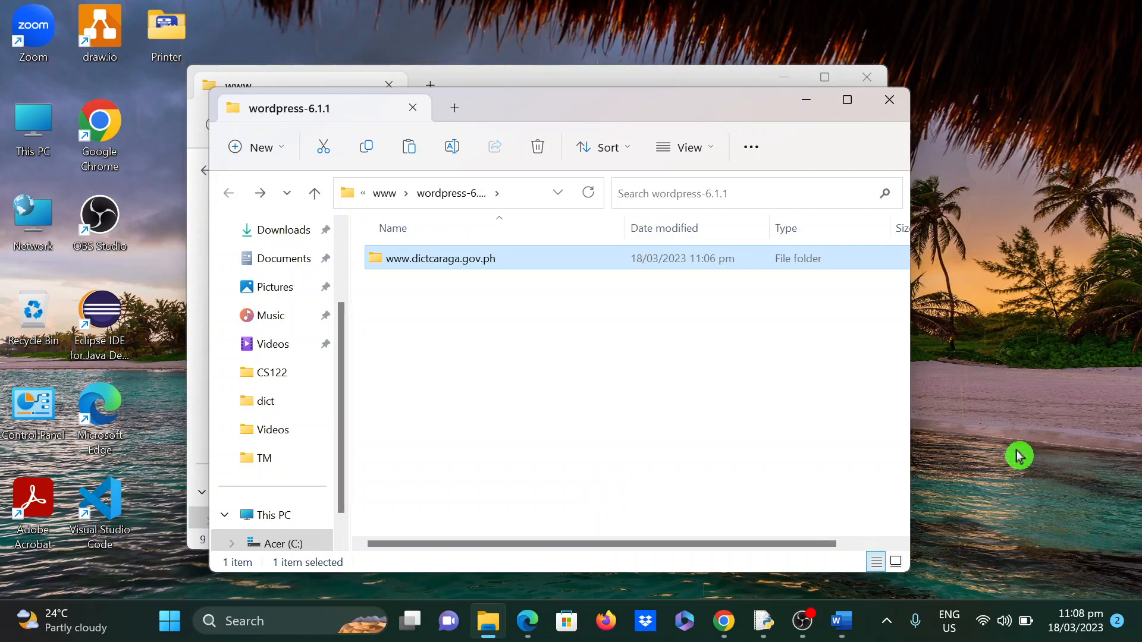
- Launch phpMyAdmin 5.2.0 in the browser from the WampServer tray menu
click(886, 630)
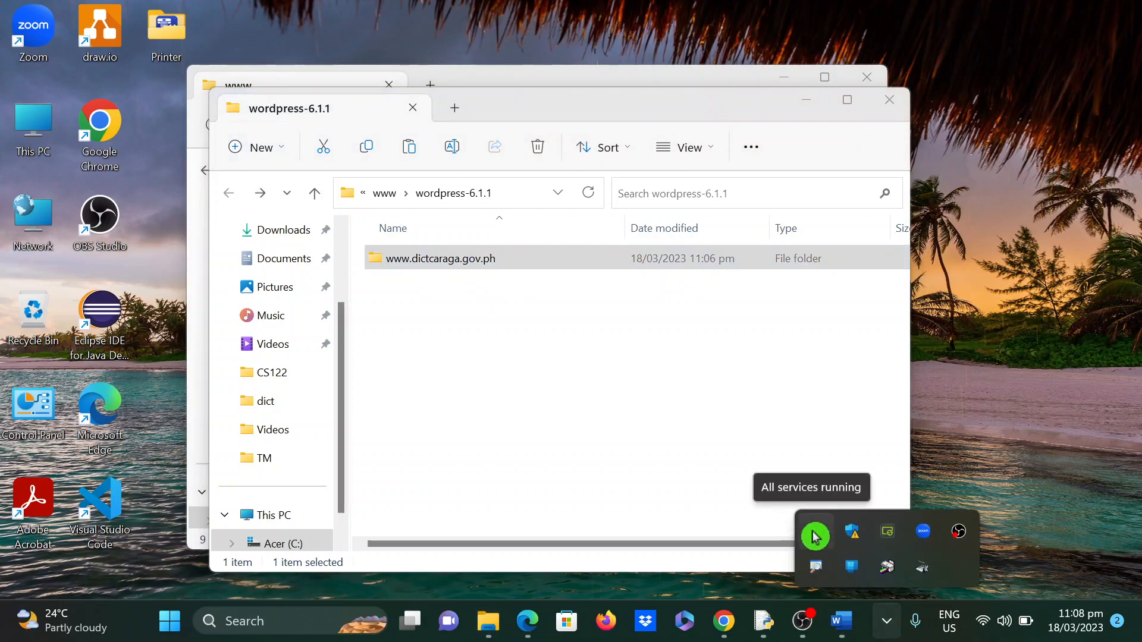
click(815, 537)
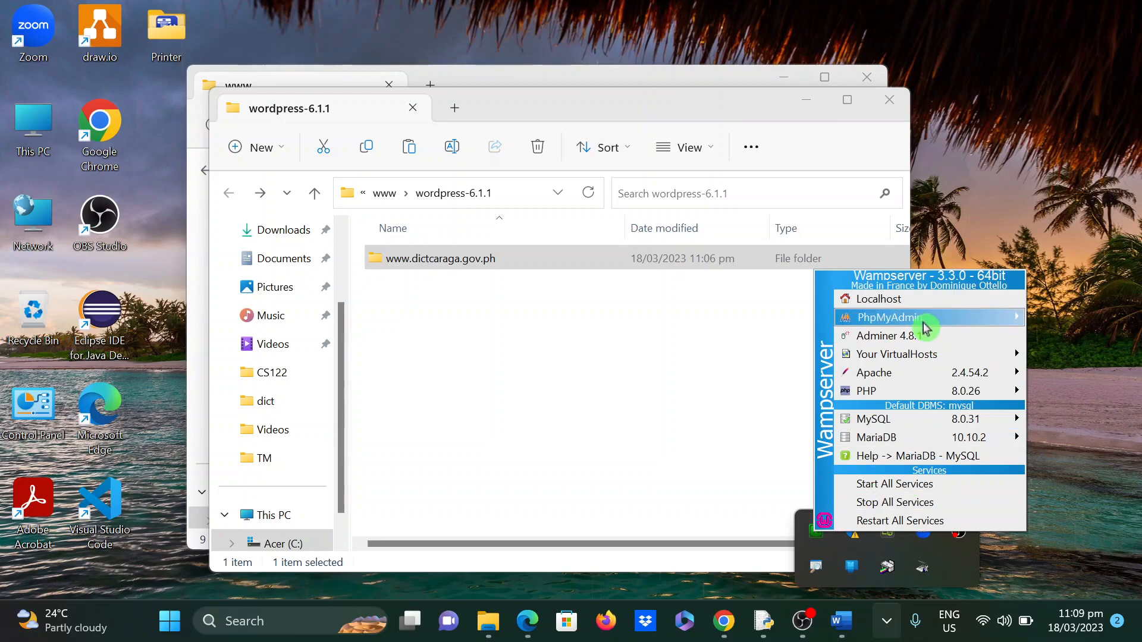
mouse_move(922, 320)
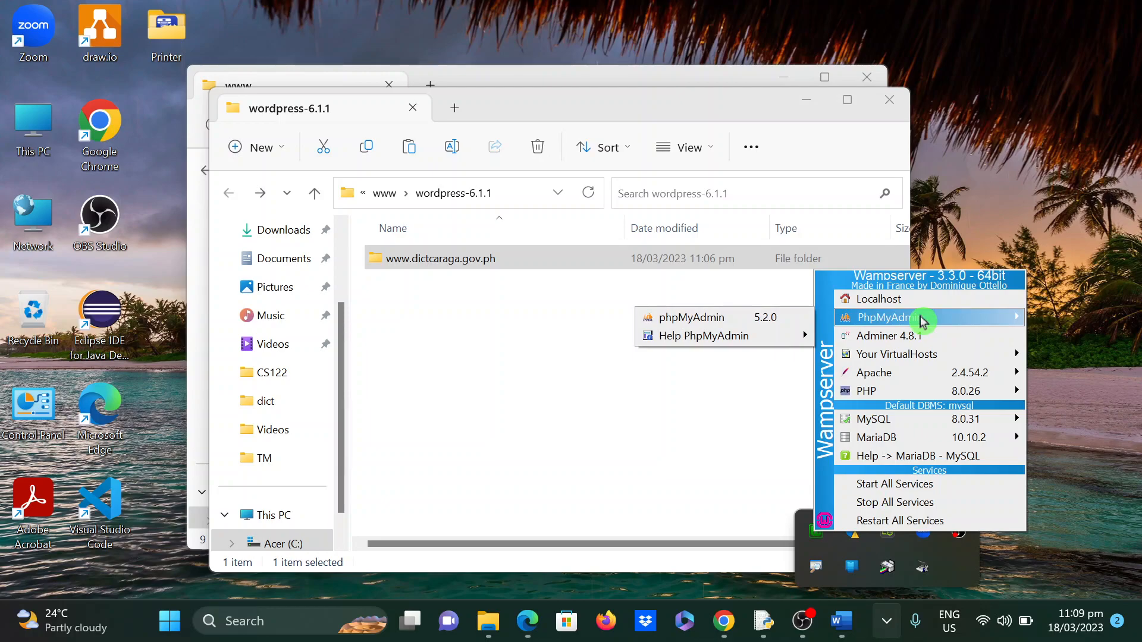
click(731, 325)
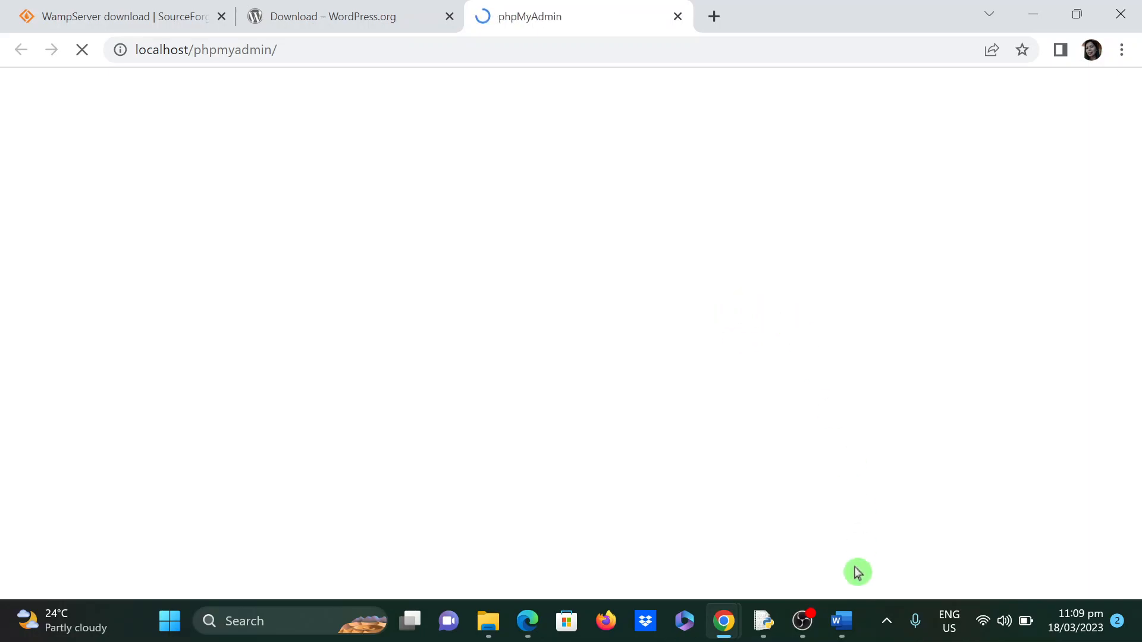
- Log in to phpMyAdmin as root with a blank password on the MySQL server
click(886, 622)
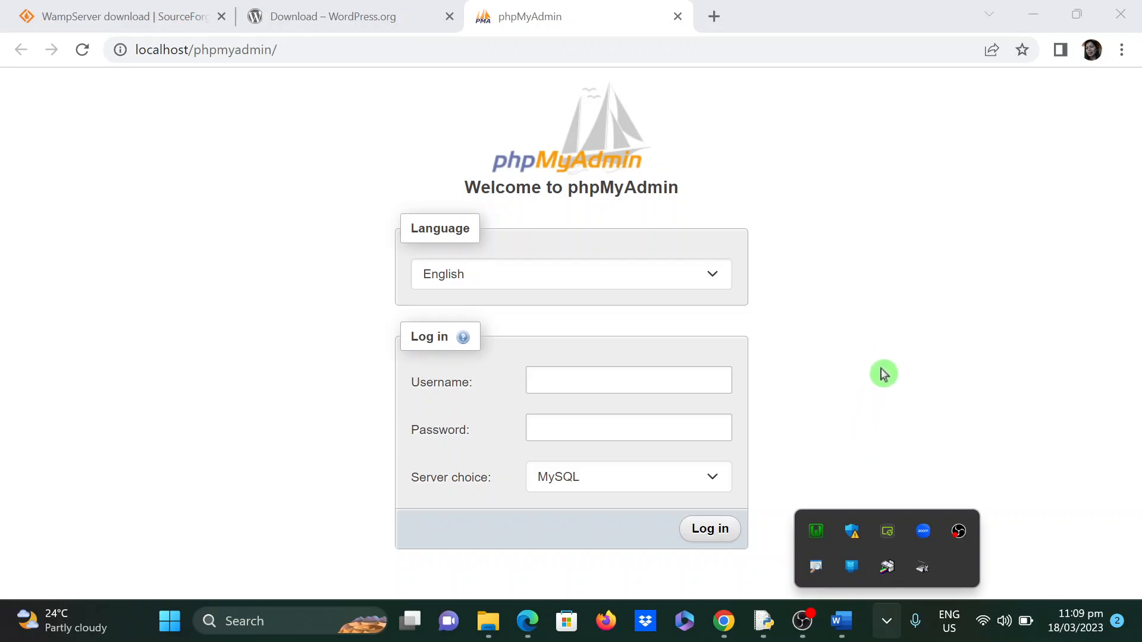
click(845, 392)
click(633, 382)
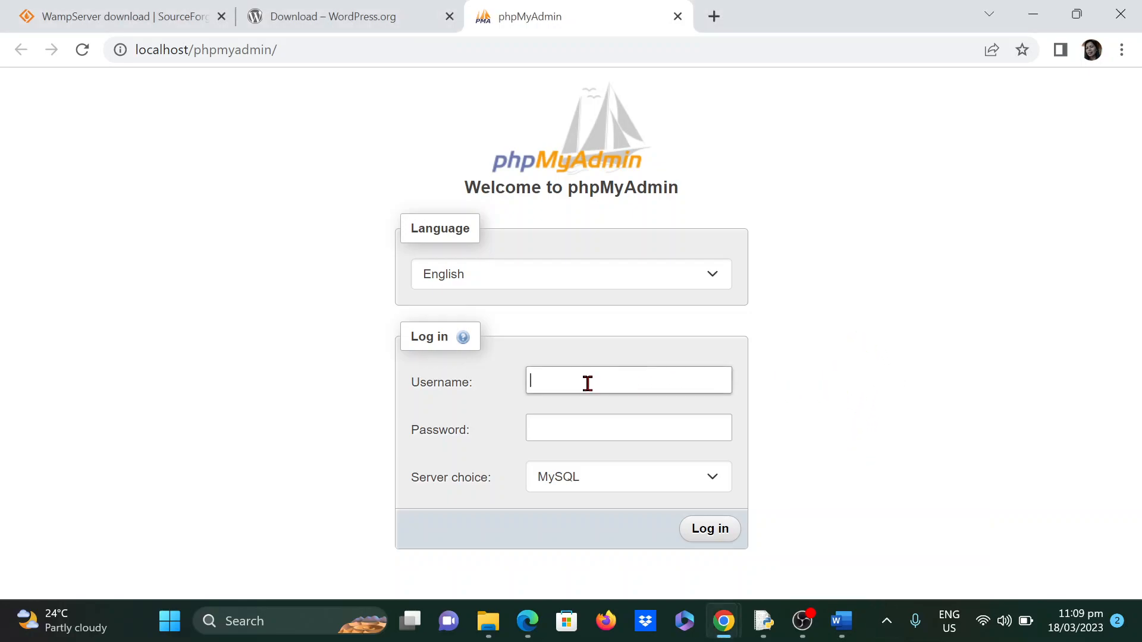
text(root)
click(769, 434)
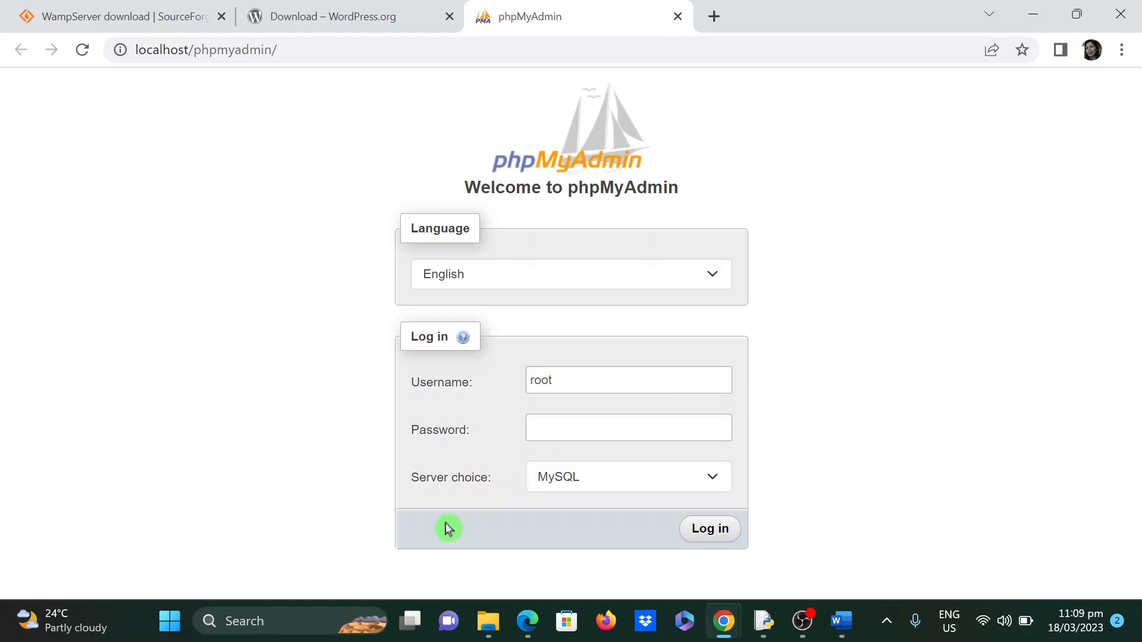
click(706, 536)
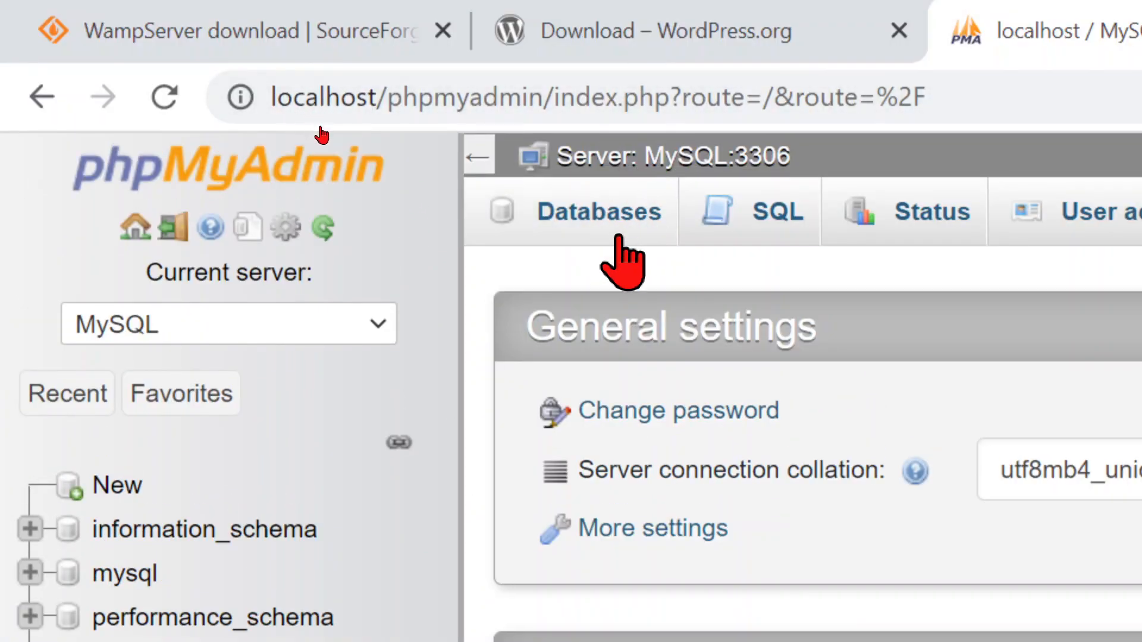
- On the Databases page, enter dictcaraga as the new database name
click(599, 209)
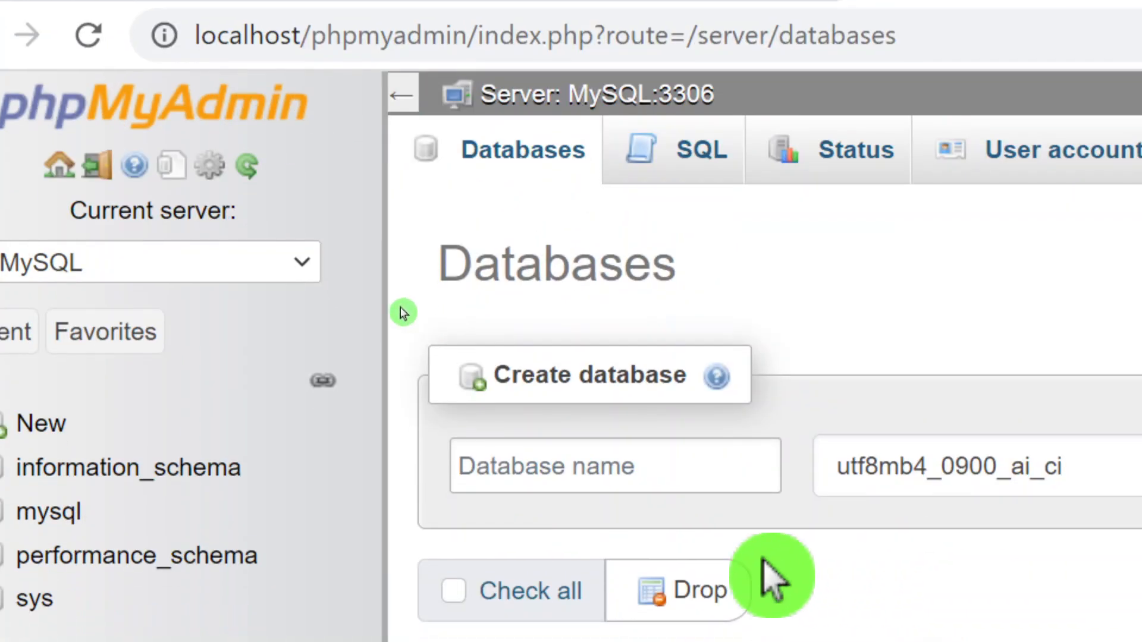
click(588, 463)
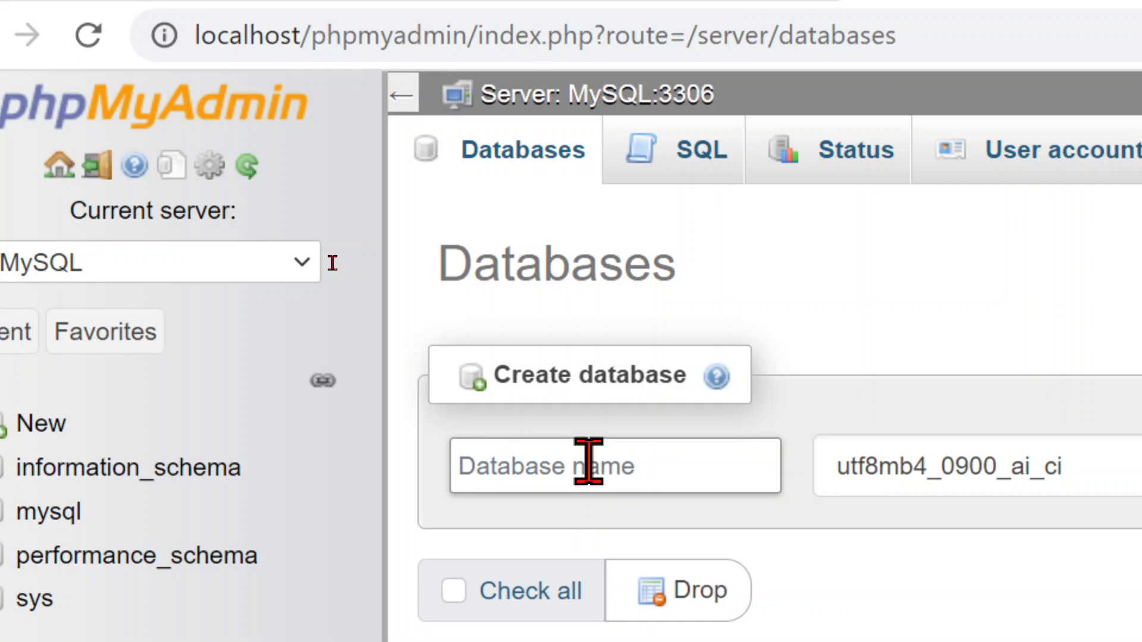
text(dict)
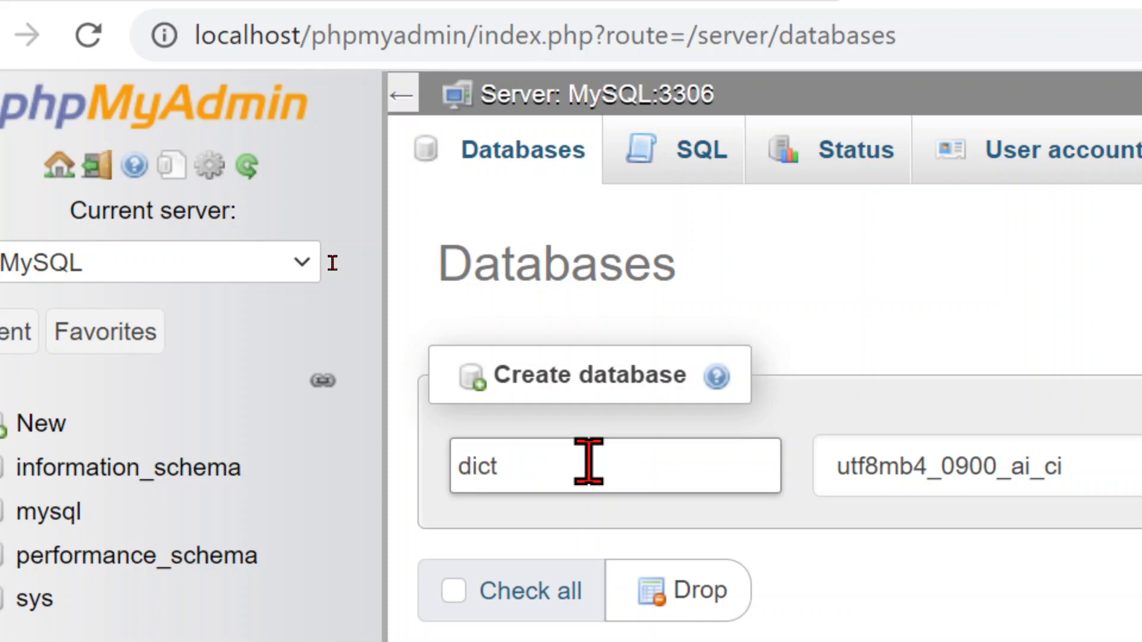
text(oaraga)
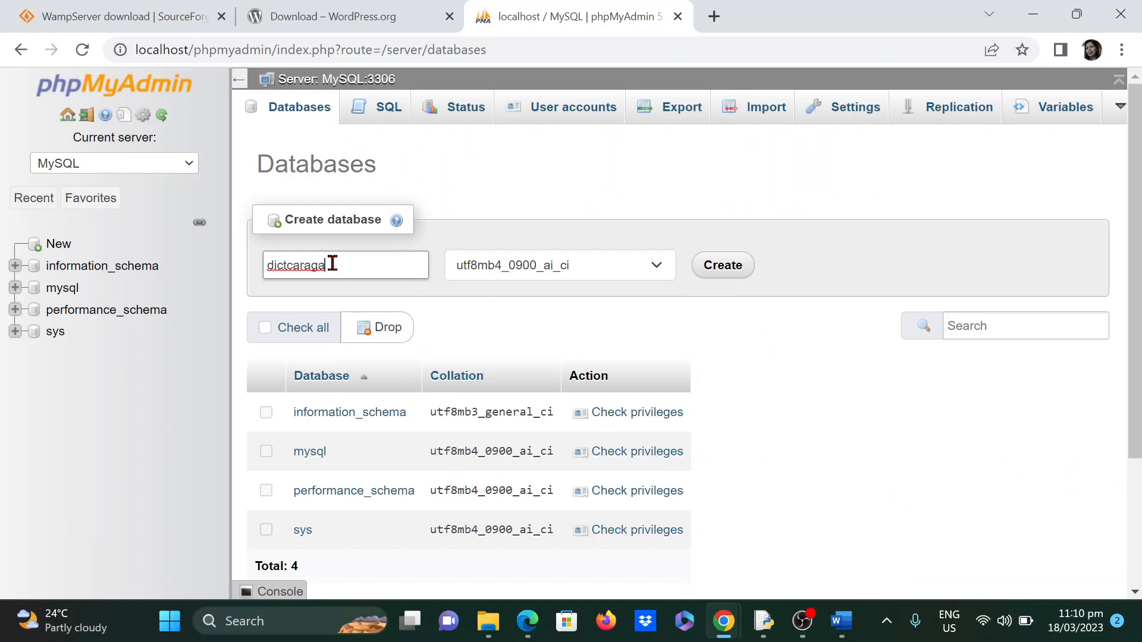
- Keep the utf8mb4_0900_ai_ci collation and create the dictcaraga database
click(656, 269)
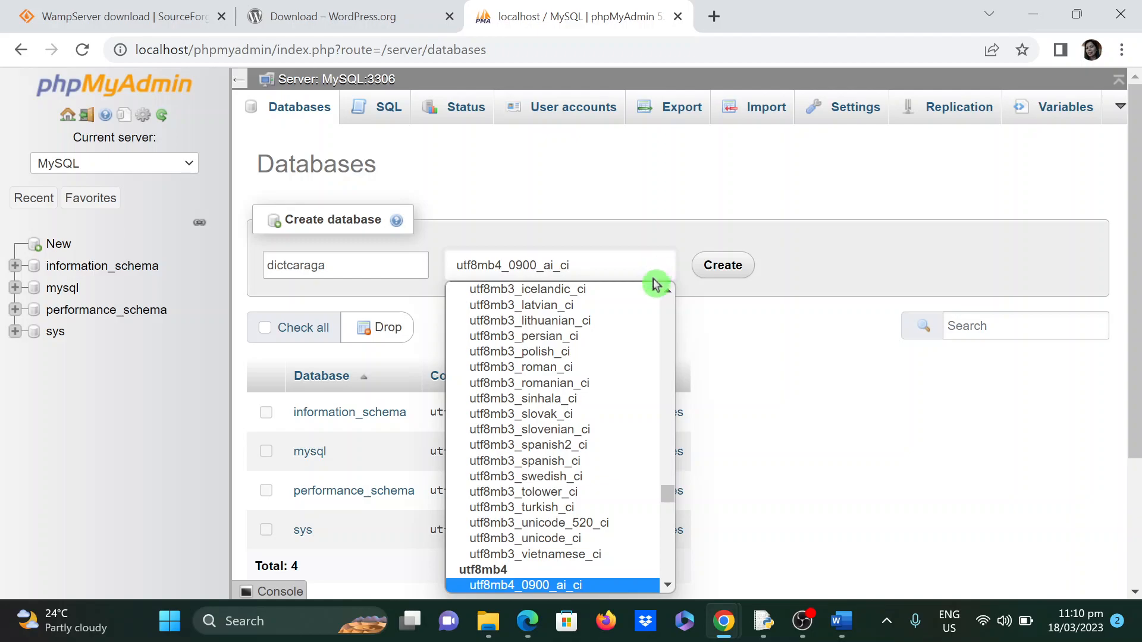
scroll(643, 581, down, 3)
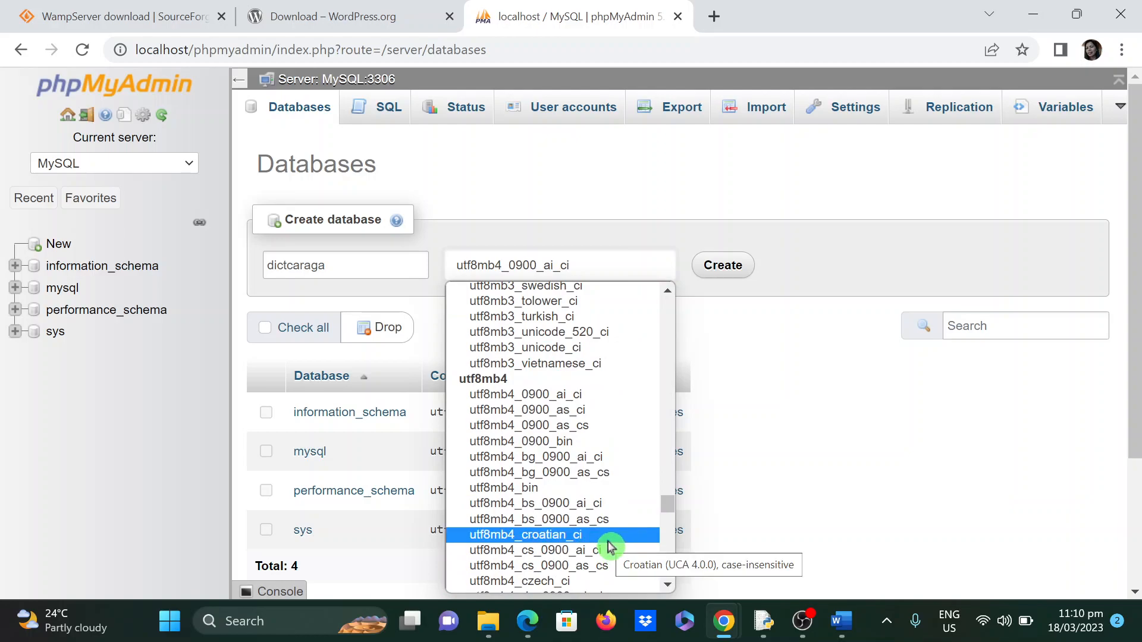
scroll(609, 544, down, 6)
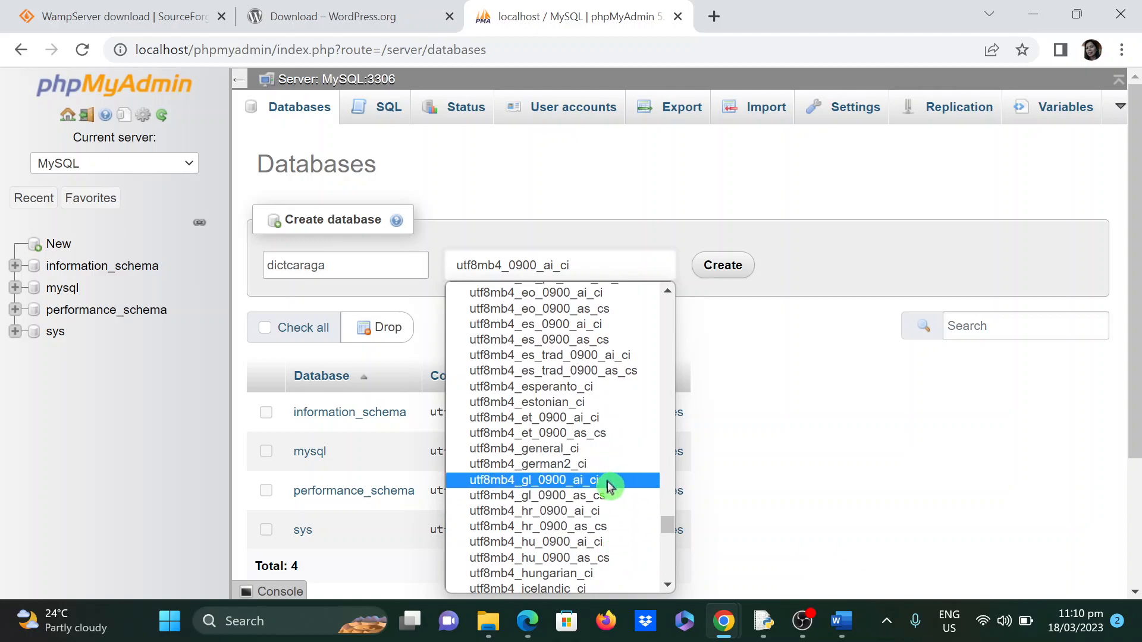
scroll(589, 504, down, 1)
scroll(645, 466, down, 5)
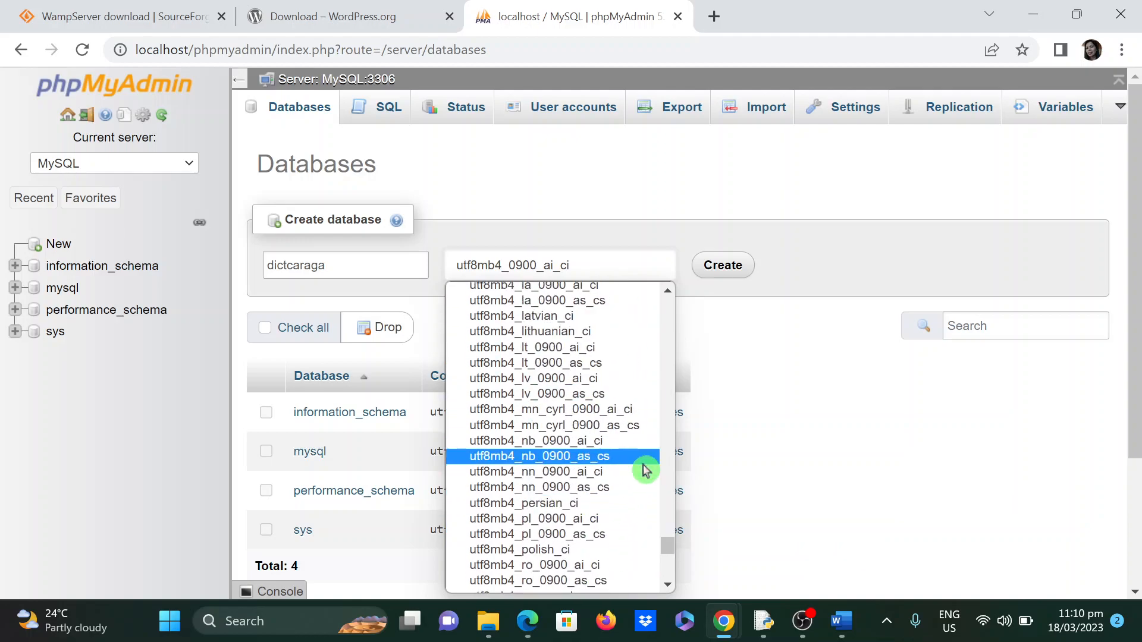
scroll(645, 467, down, 8)
scroll(645, 468, down, 1)
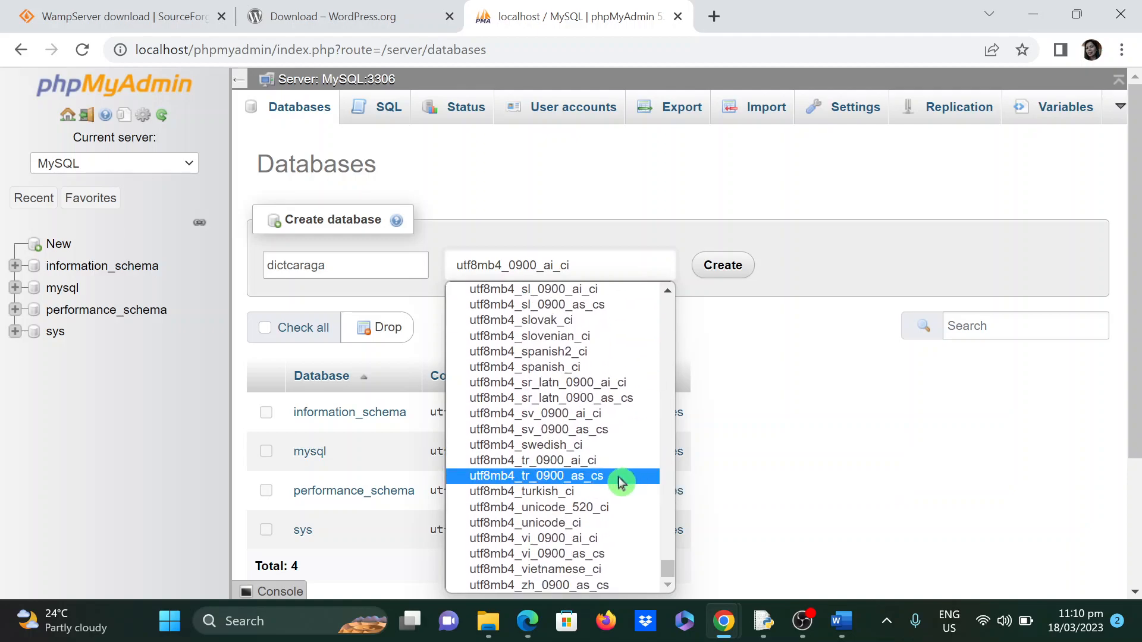
scroll(622, 482, up, 4)
scroll(616, 481, up, 10)
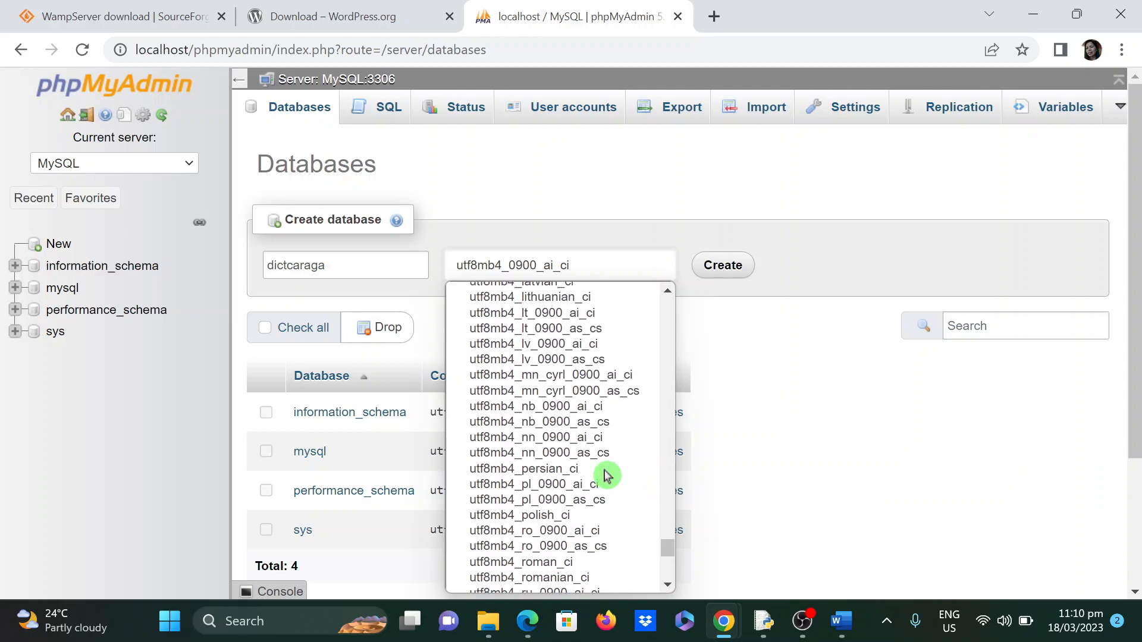
scroll(605, 476, up, 4)
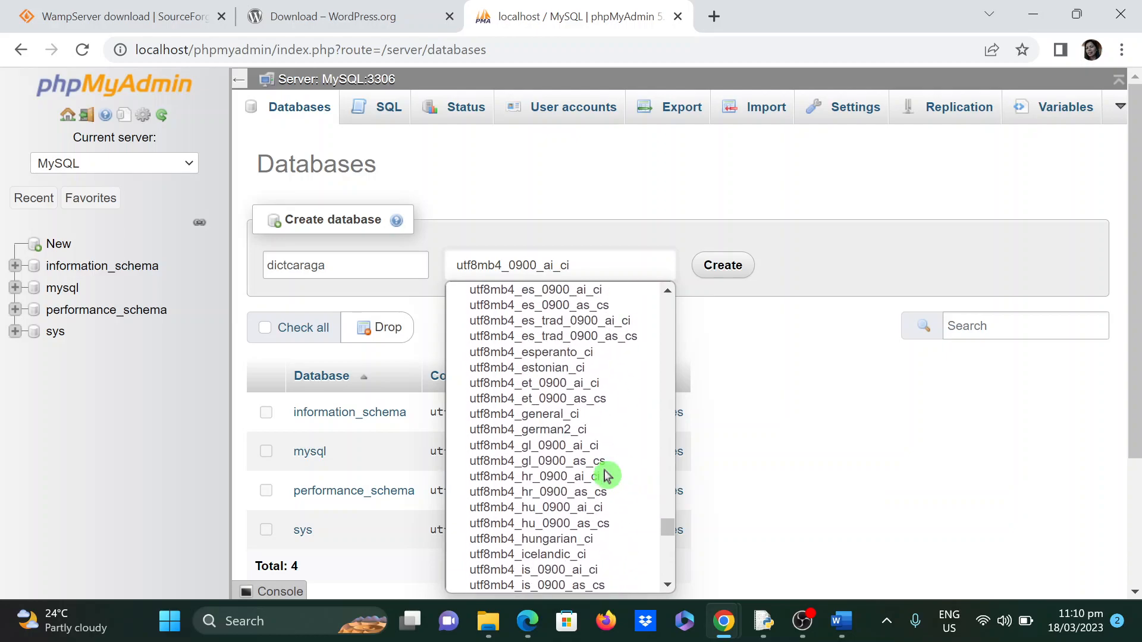
scroll(605, 476, up, 4)
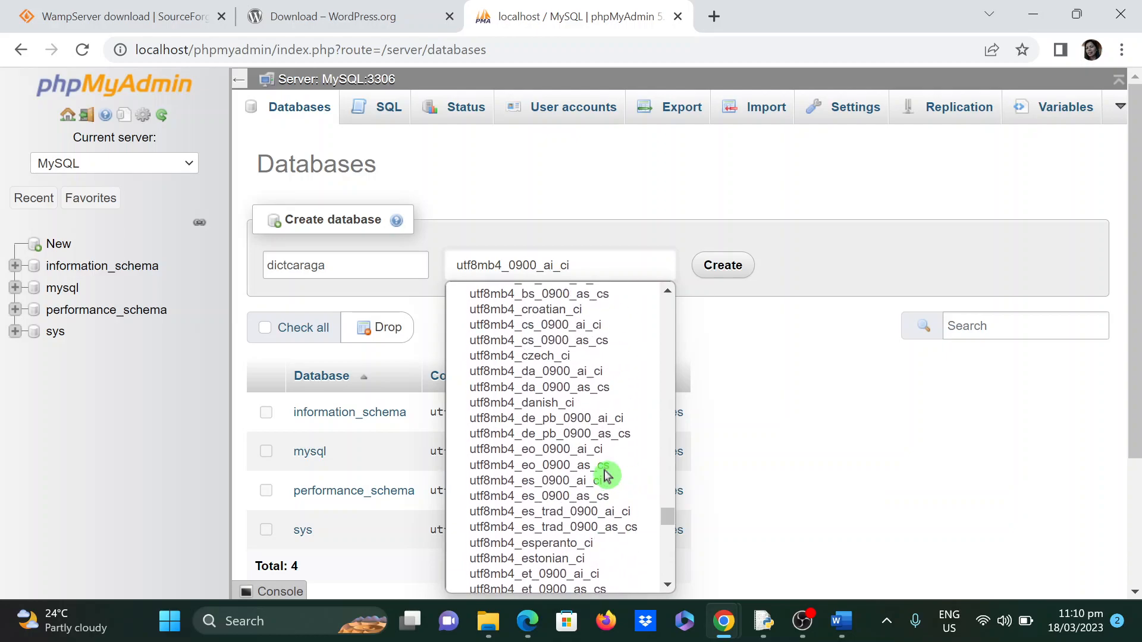
scroll(605, 476, up, 4)
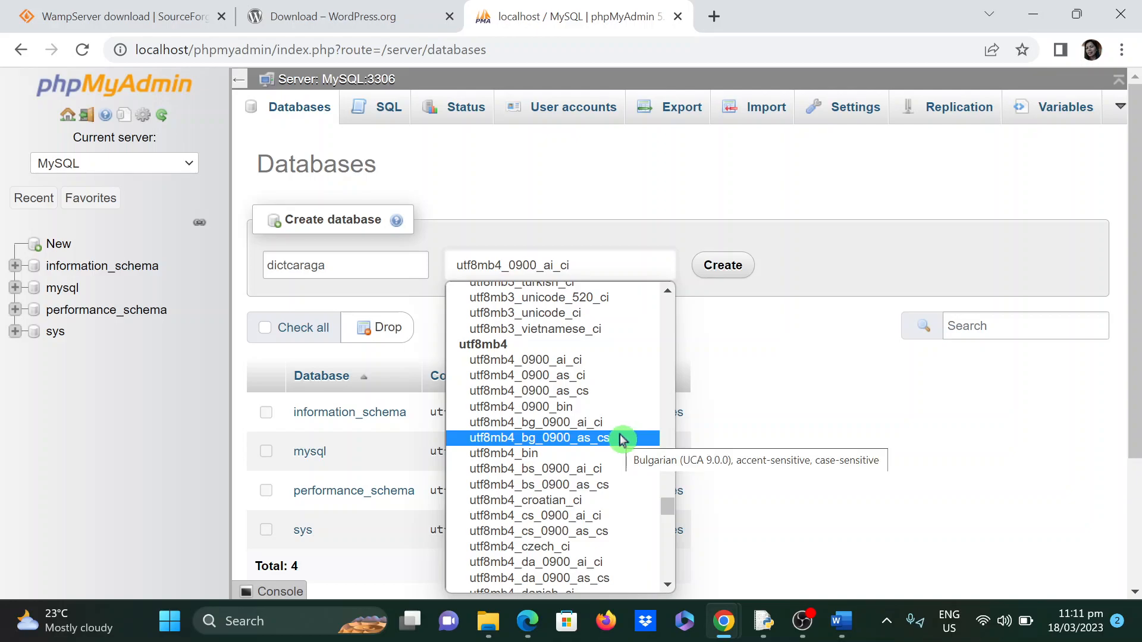
scroll(621, 440, up, 6)
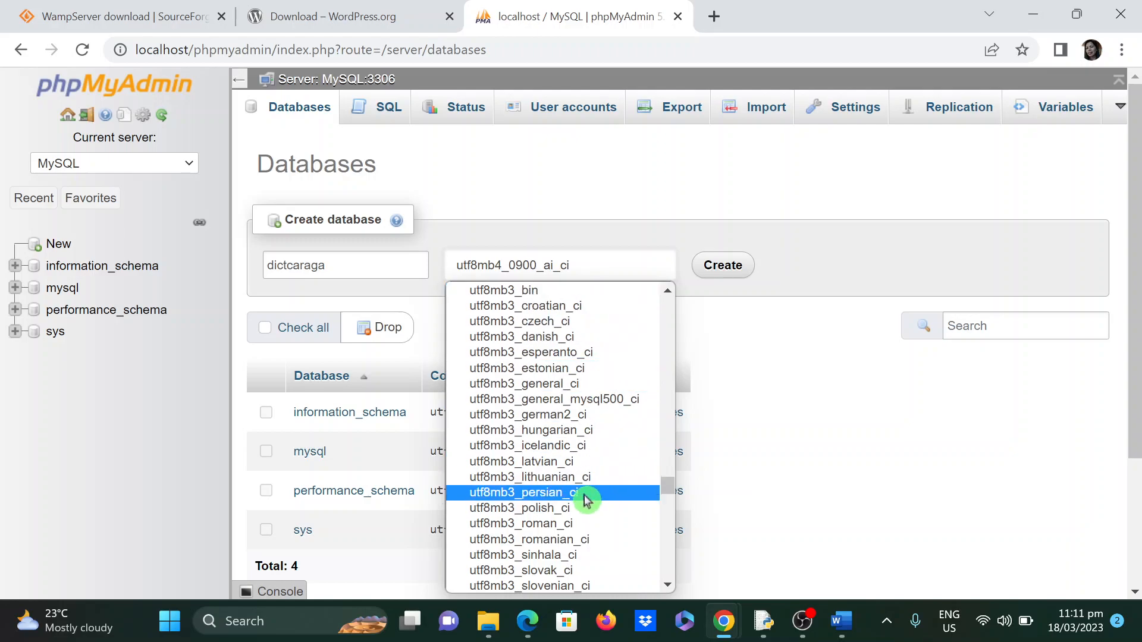
scroll(634, 506, down, 5)
scroll(634, 505, down, 4)
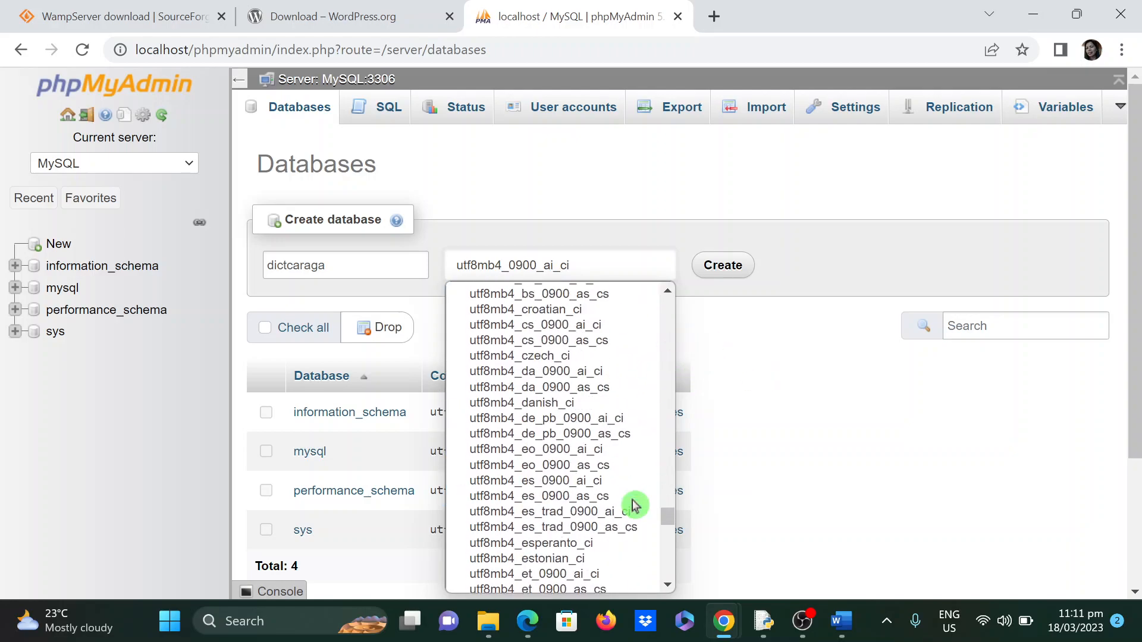
click(655, 208)
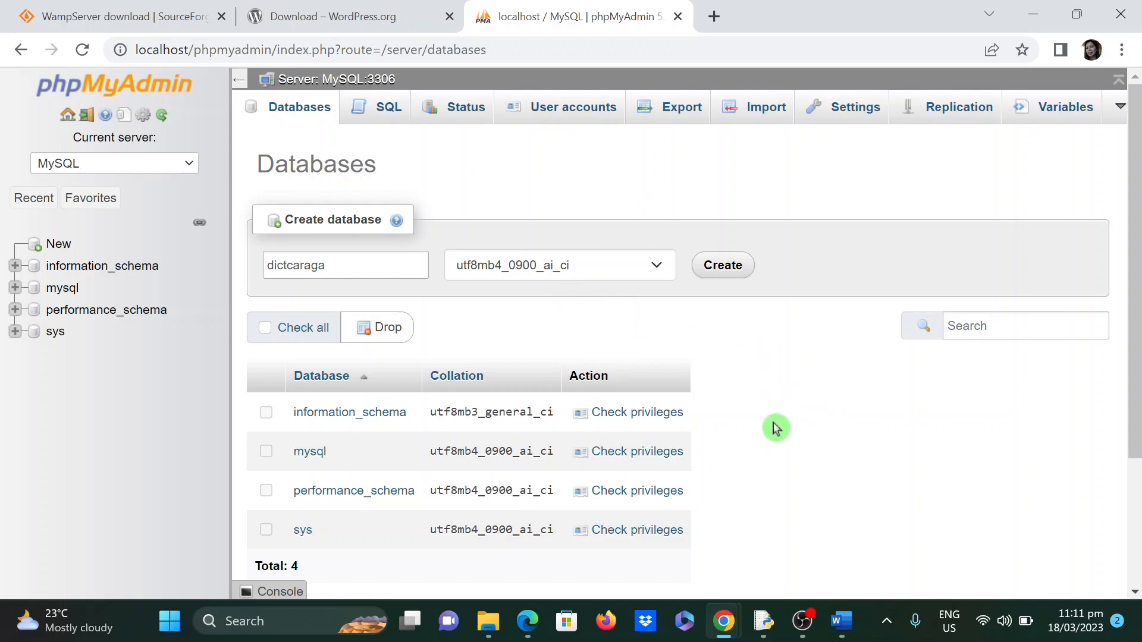
scroll(813, 417, down, 2)
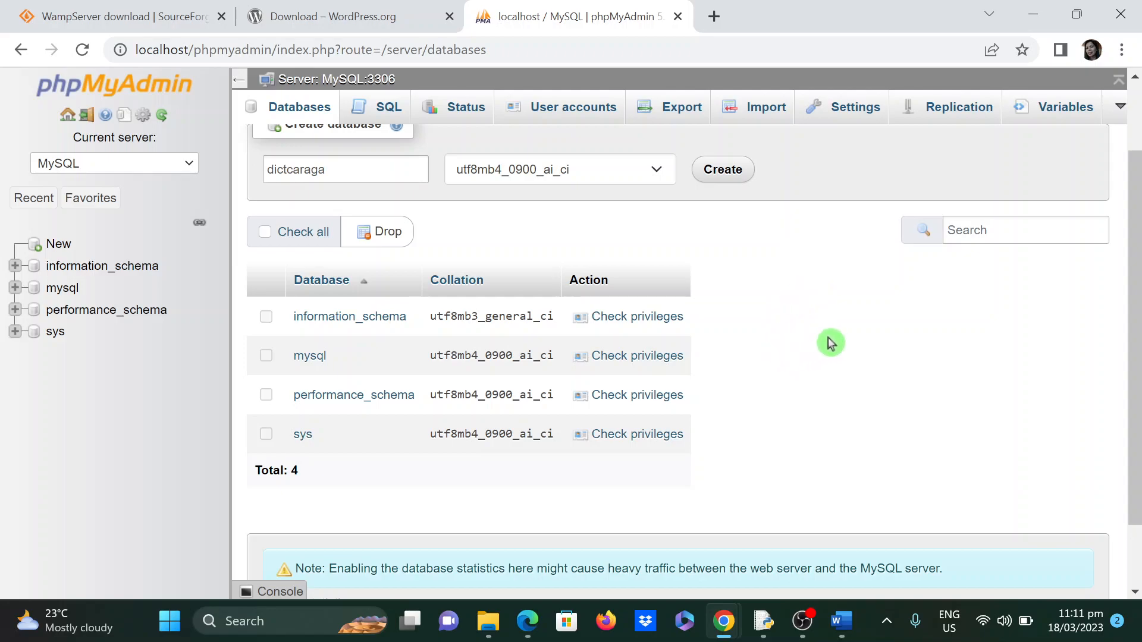
scroll(830, 343, up, 2)
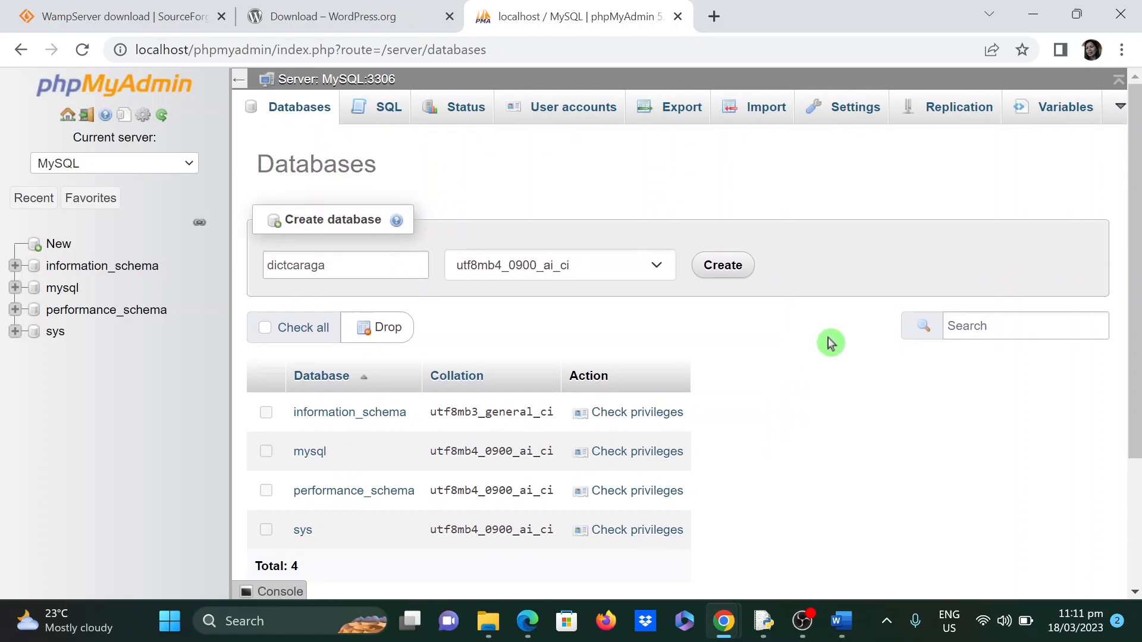
click(721, 269)
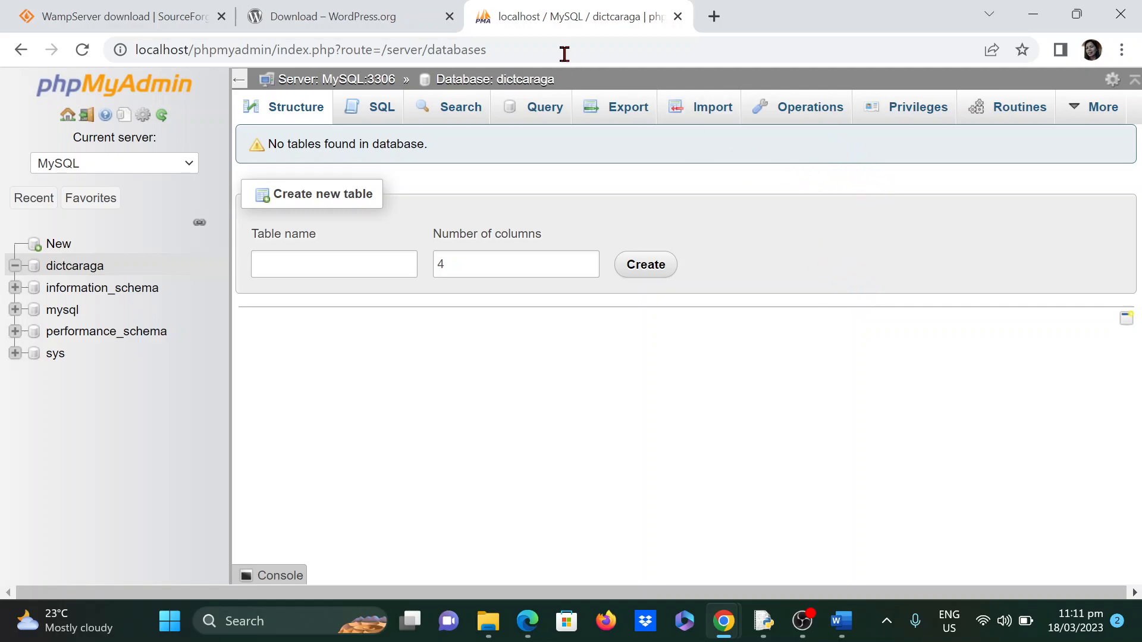
click(450, 17)
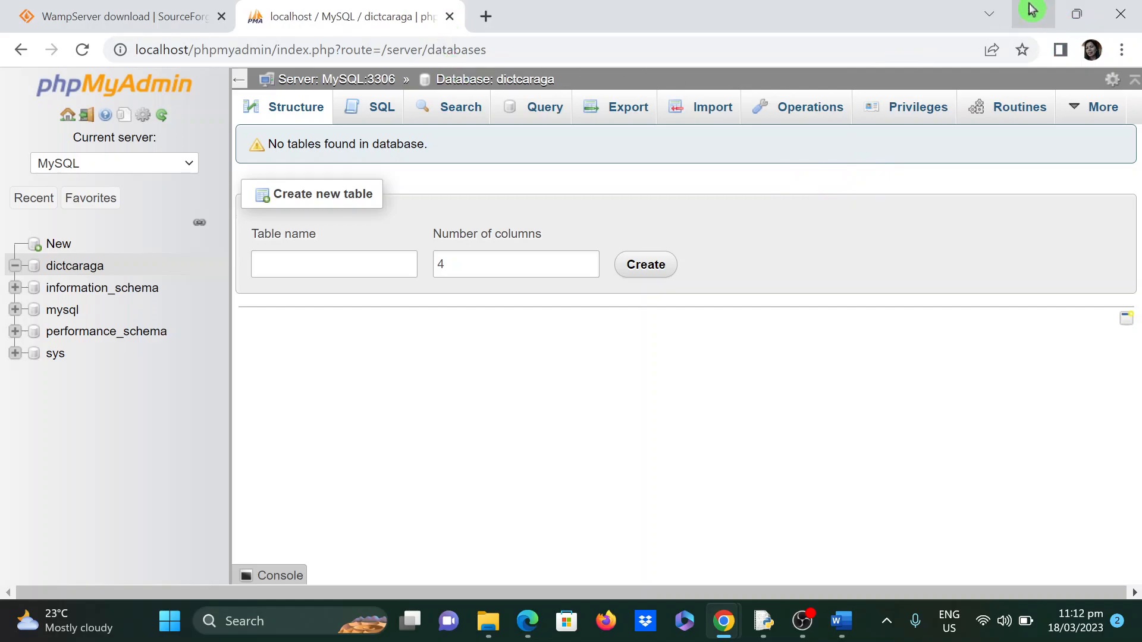
click(1033, 14)
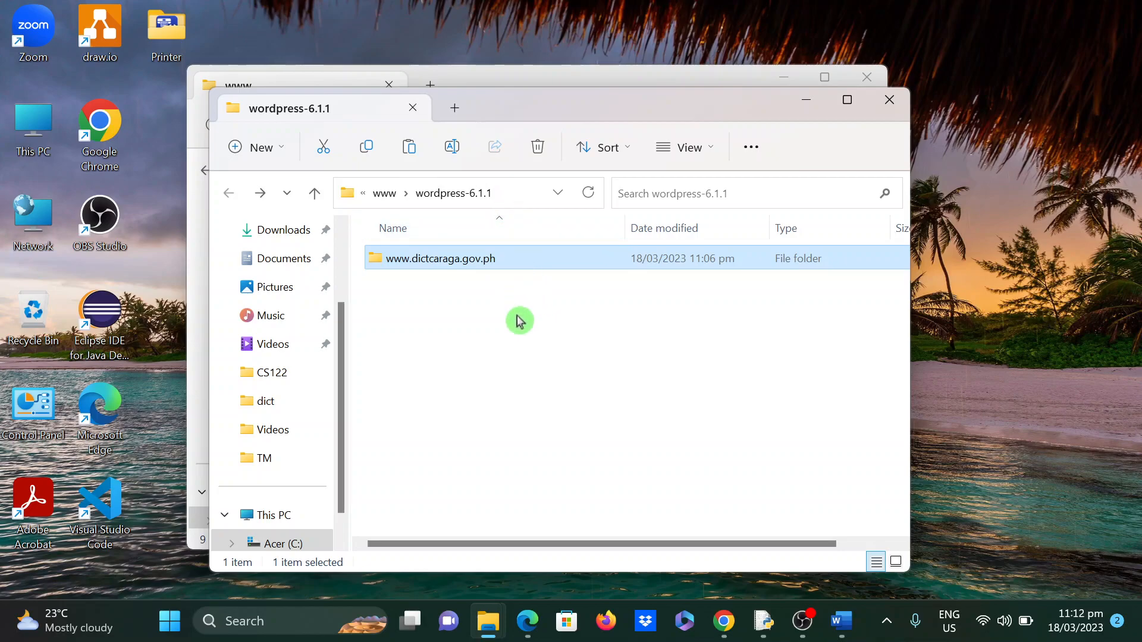
click(383, 194)
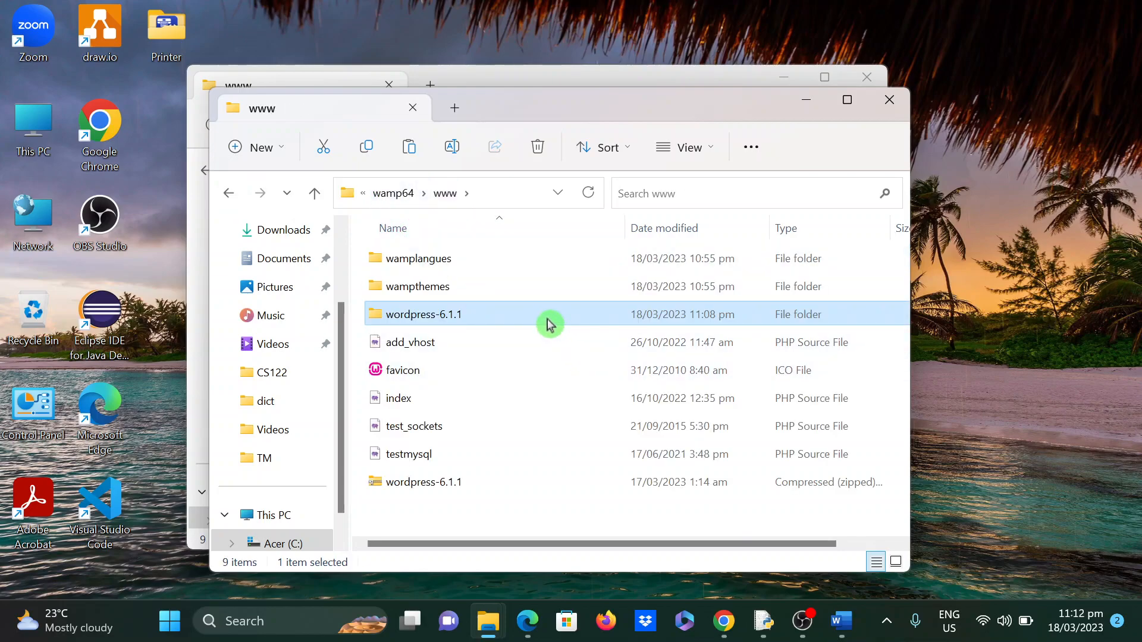
double_click(485, 324)
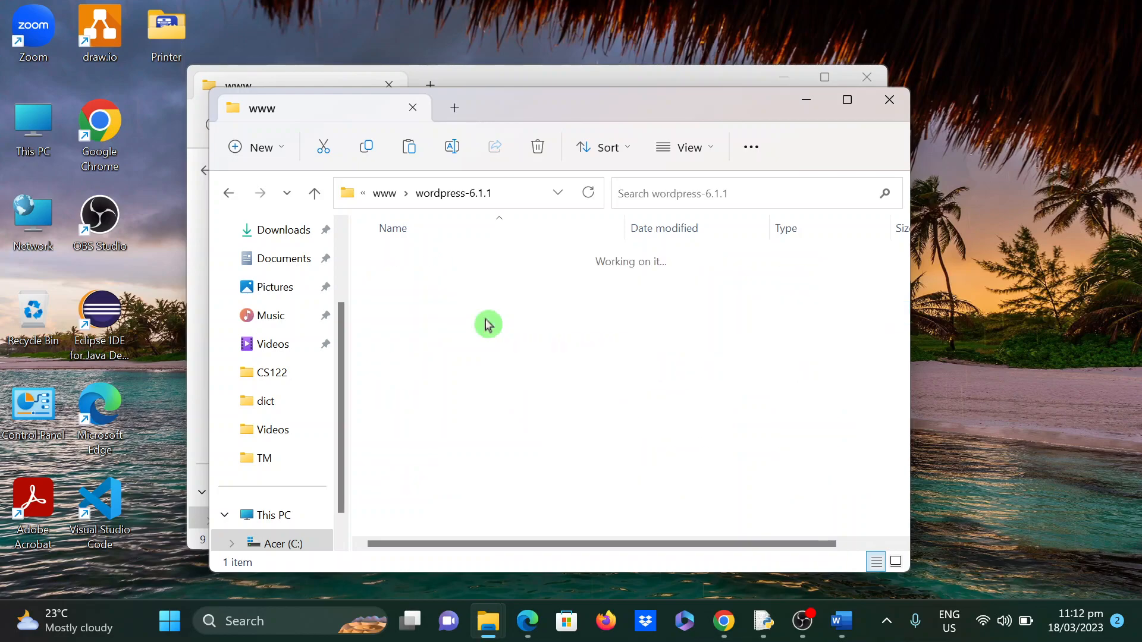
click(479, 272)
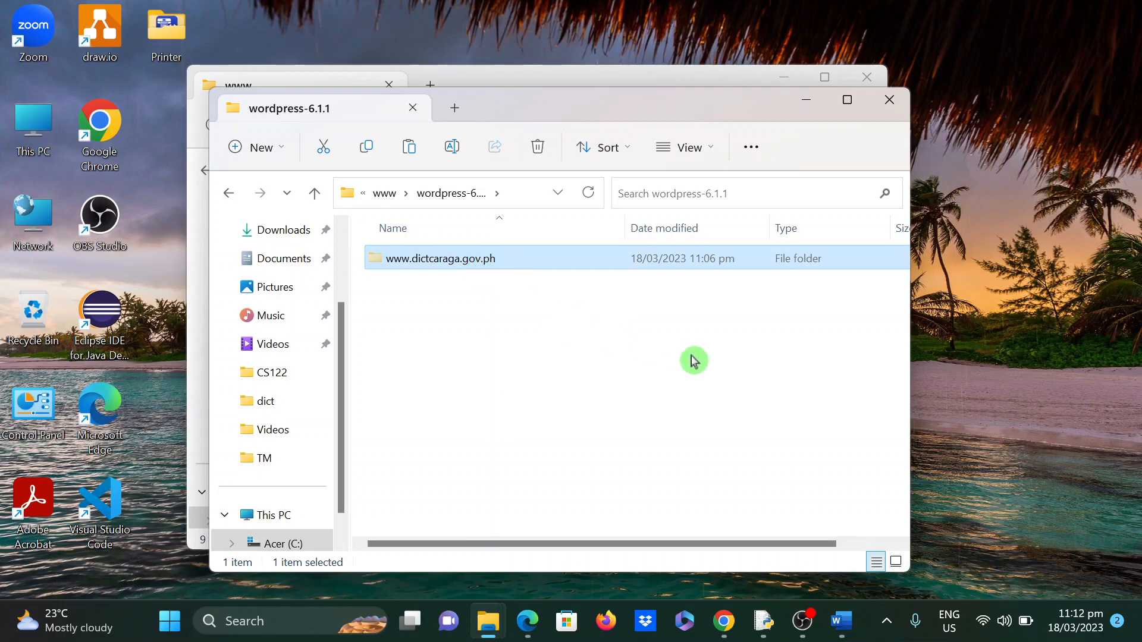
click(383, 195)
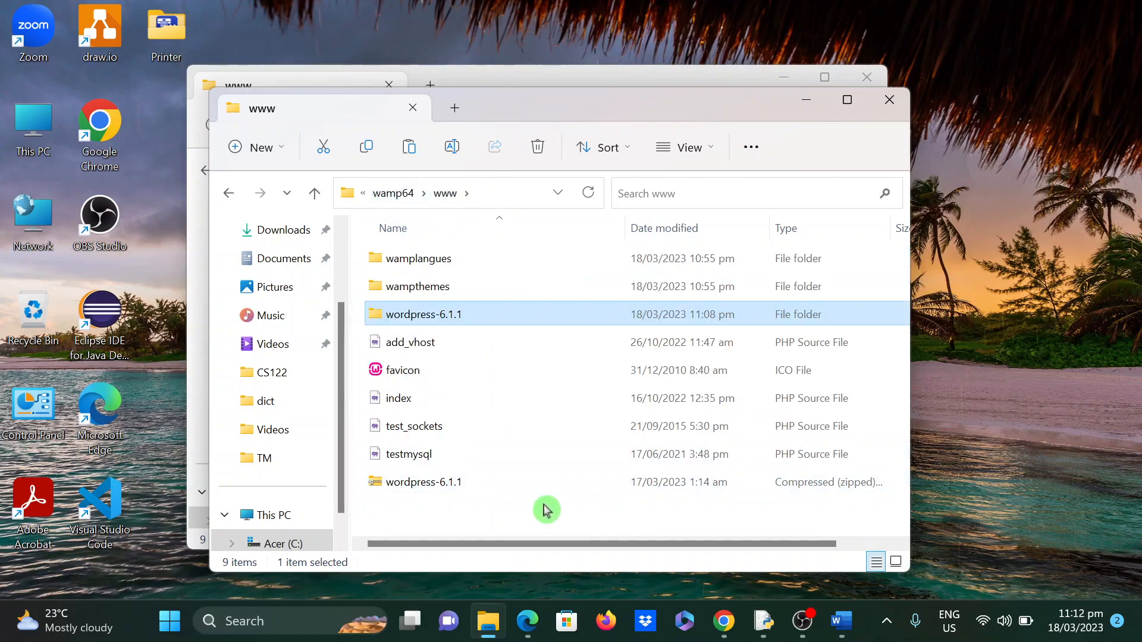
click(499, 513)
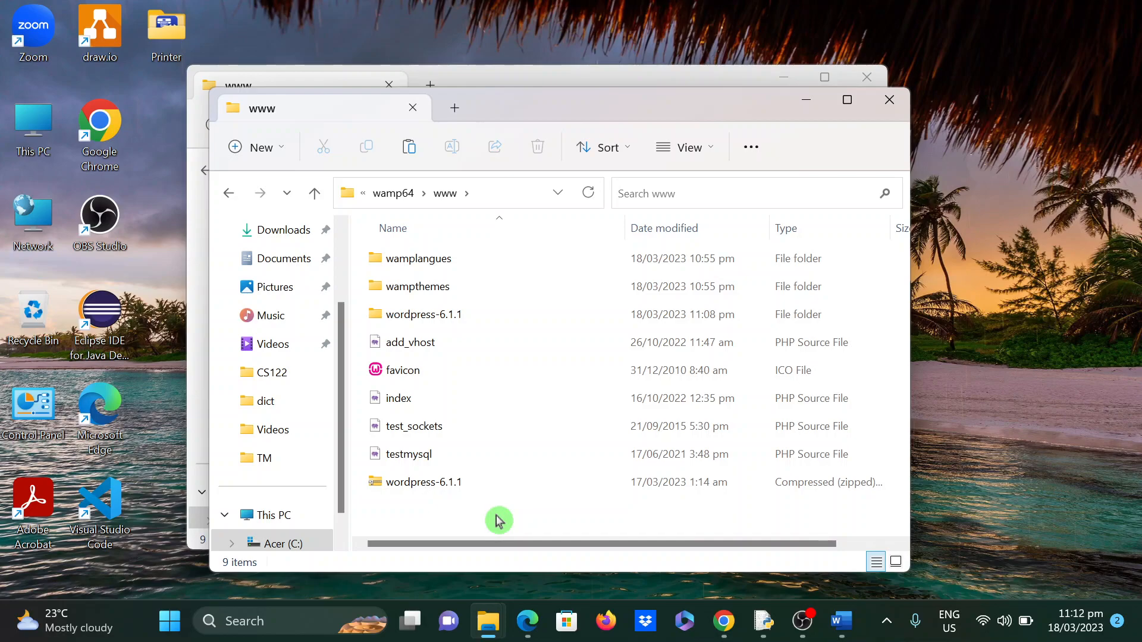
key(ctrl+v)
- Permanently delete the wordpress-6.1.1 zip and the leftover wordpress-6.1.1 folder
click(439, 512)
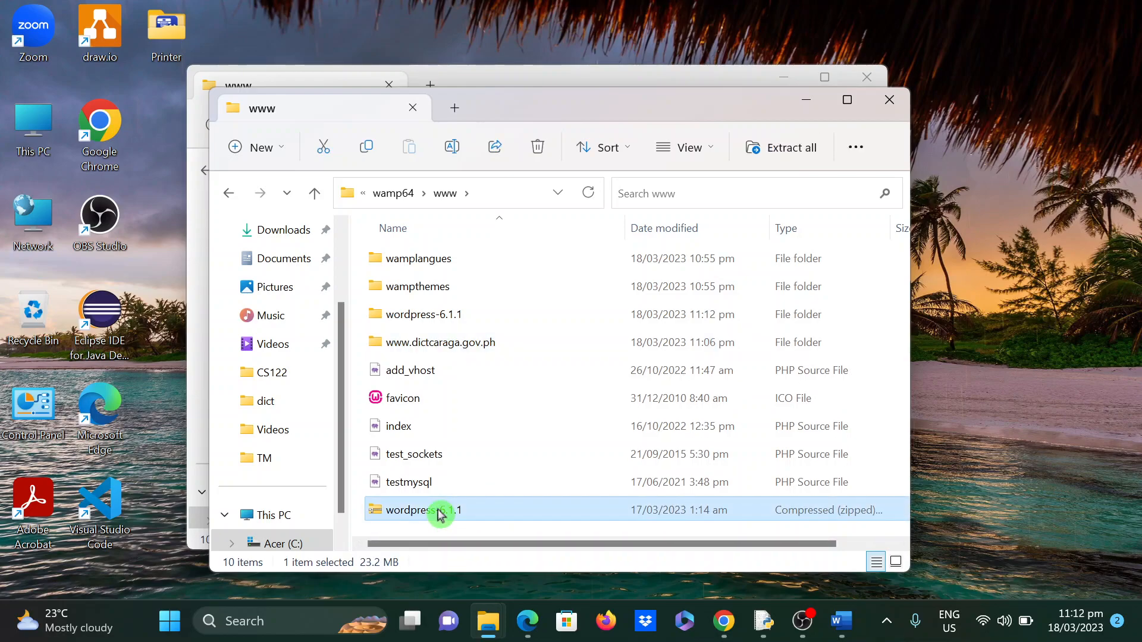
key(shift+Delete)
click(629, 368)
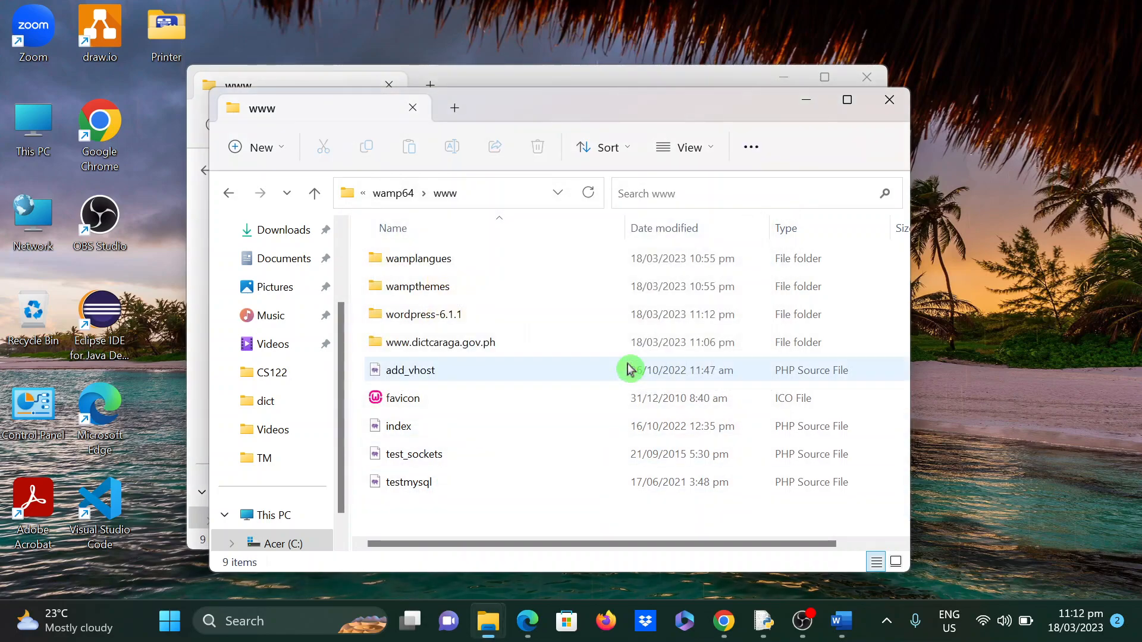
click(445, 315)
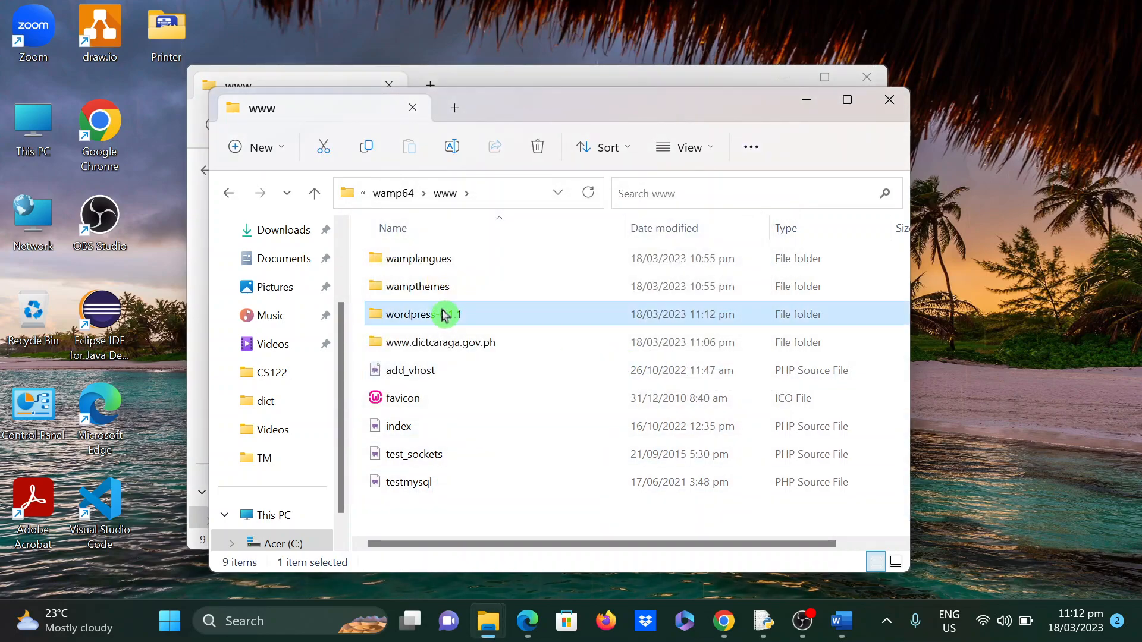
key(shift+Delete)
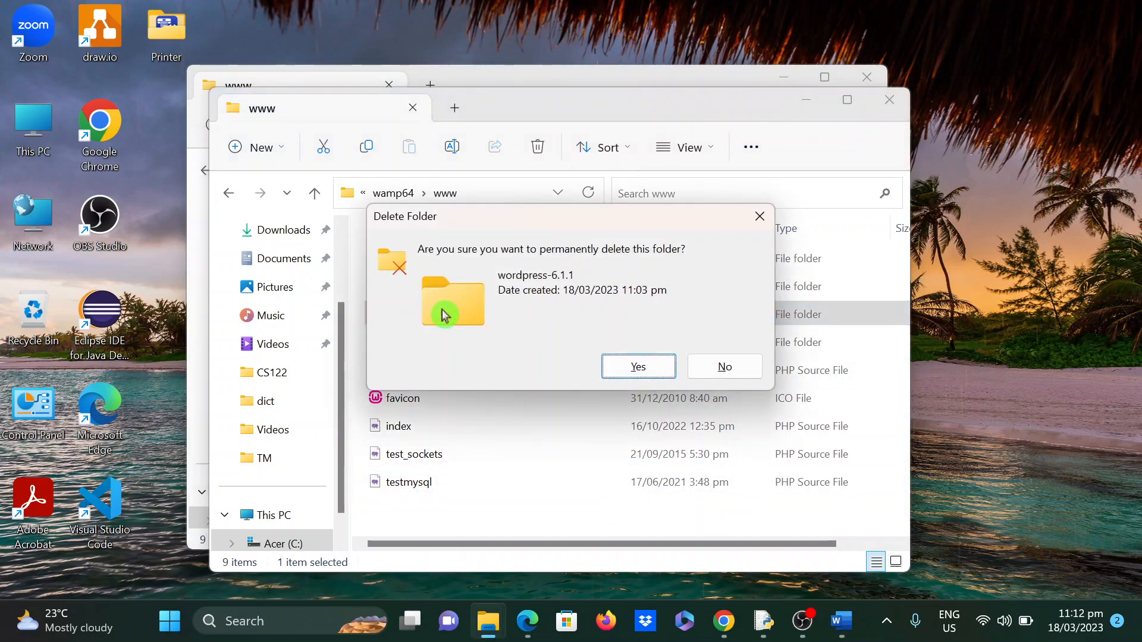
click(665, 367)
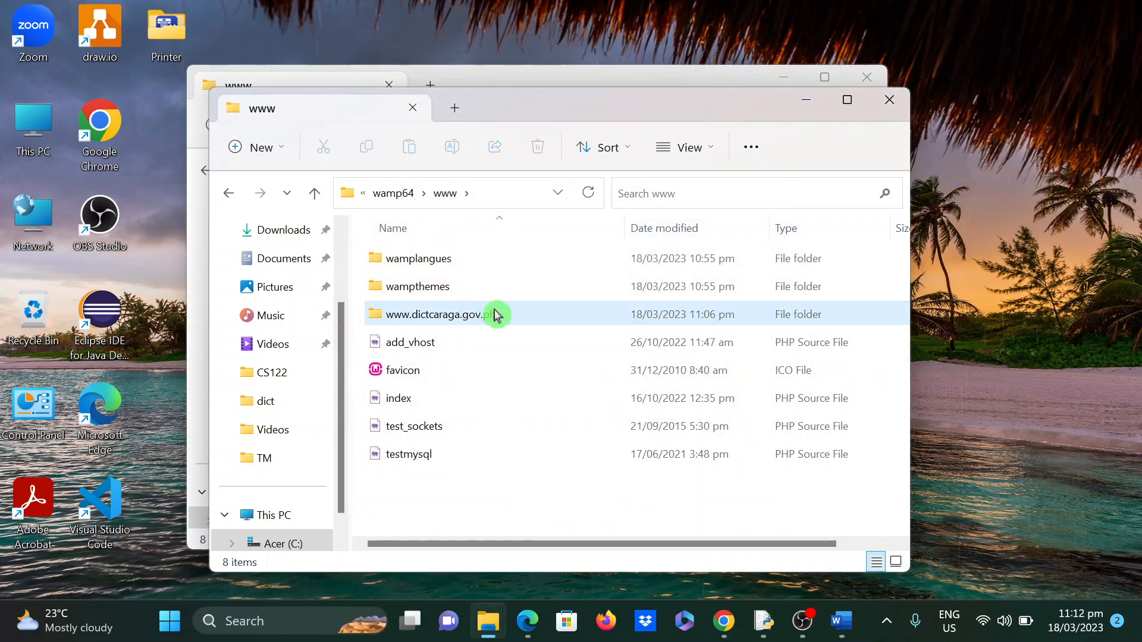
click(523, 320)
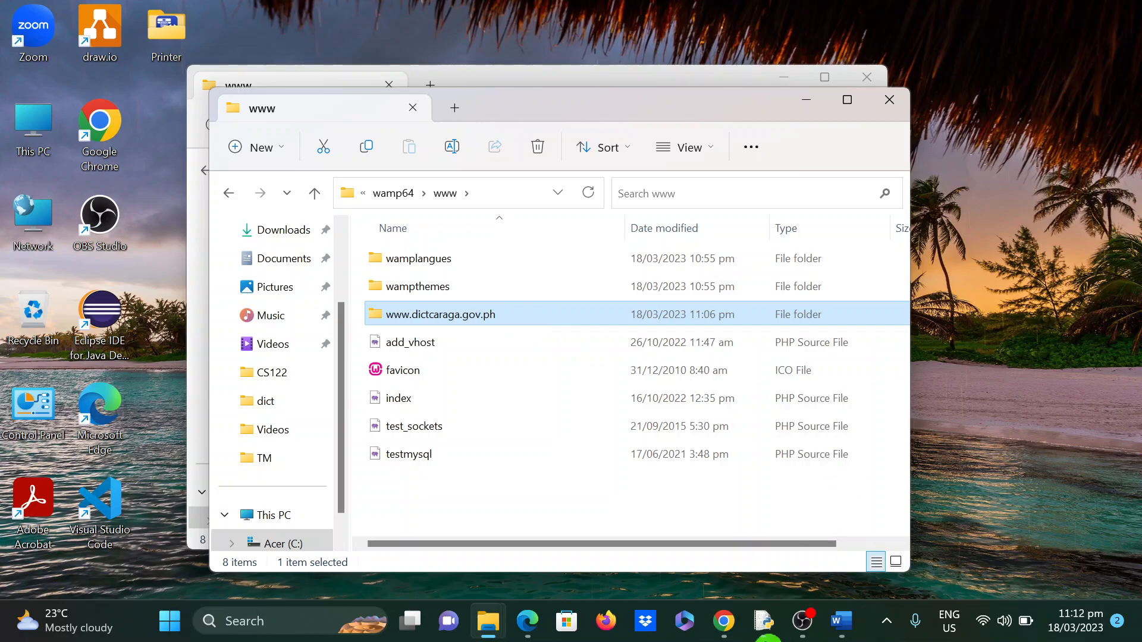
click(726, 624)
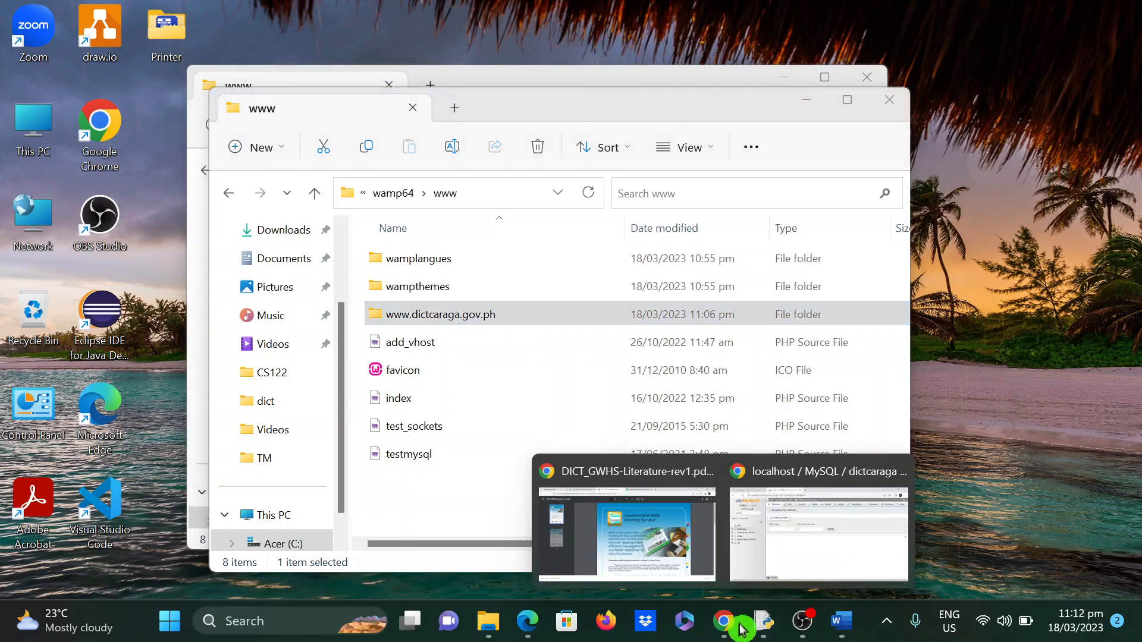
- Load the localhost homepage in a new Chrome tab
click(875, 497)
click(492, 22)
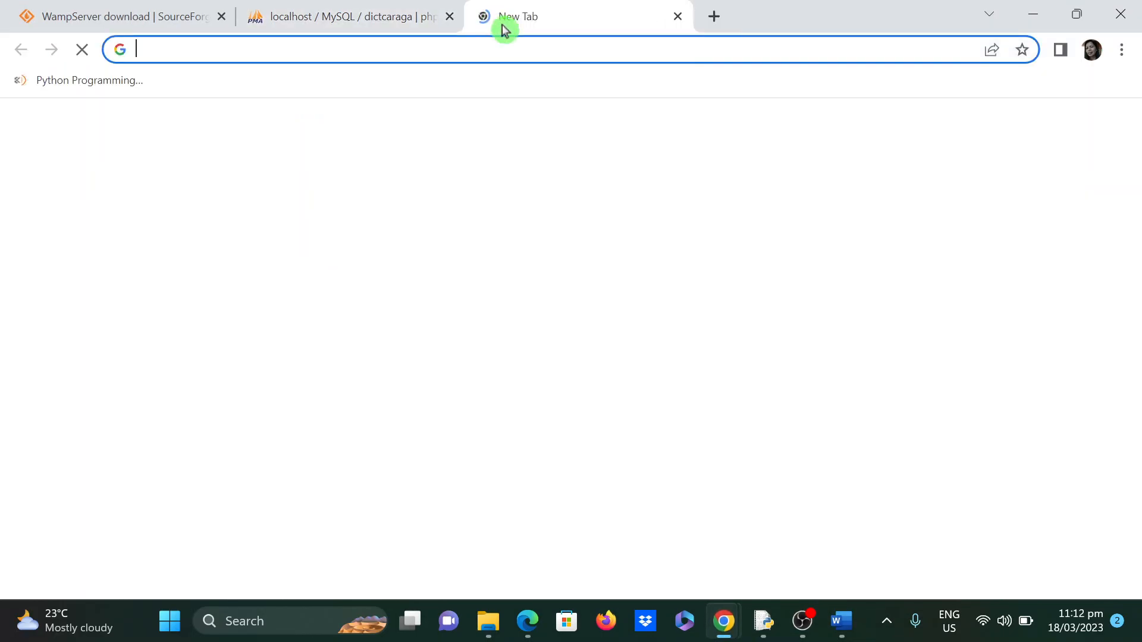
drag(781, 24, 930, 120)
text(local)
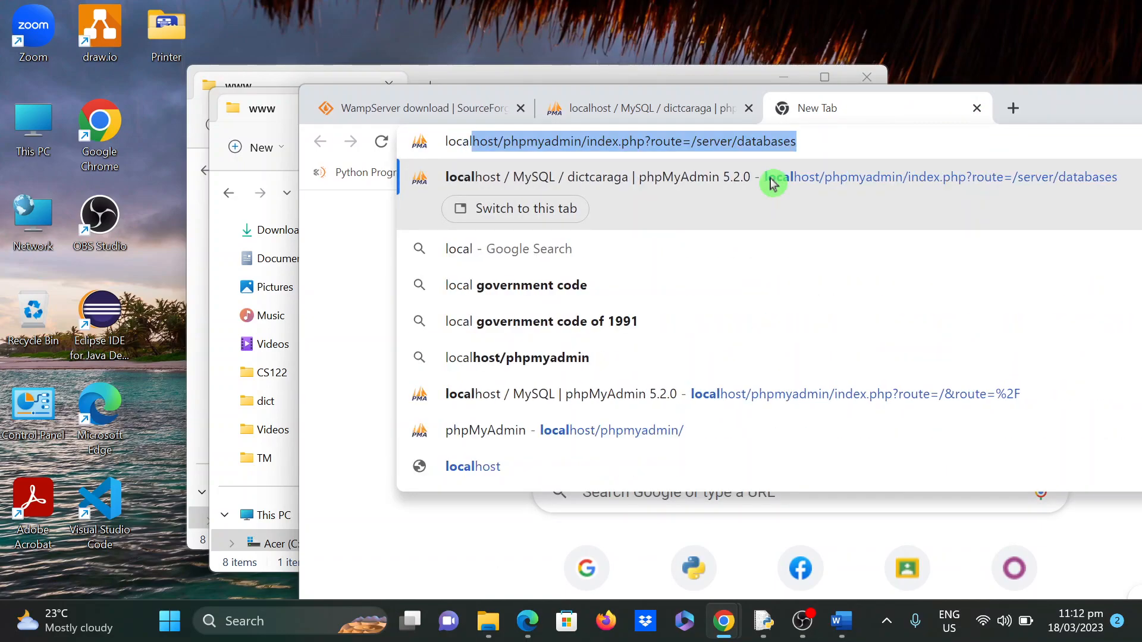
text(host)
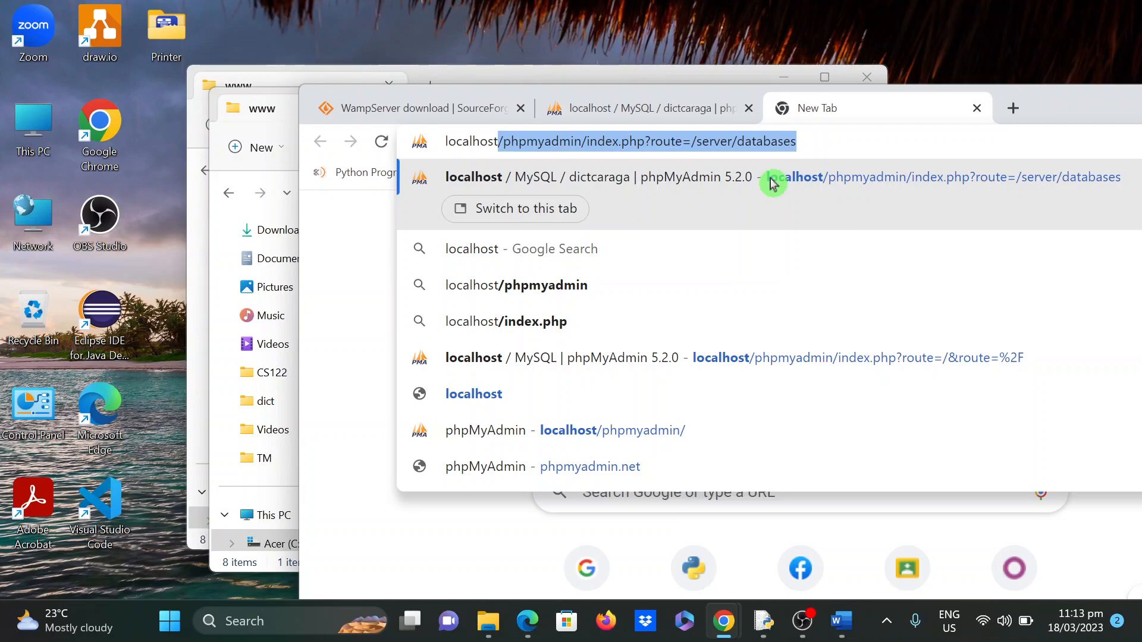
key(Delete)
key(Return)
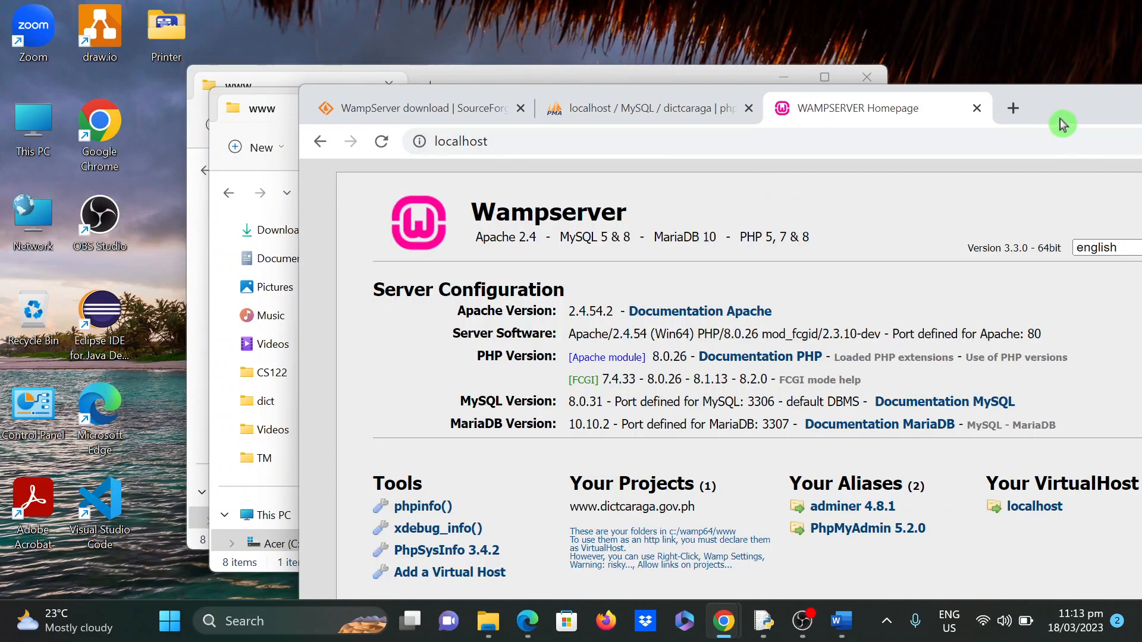
drag(1063, 124, 873, 111)
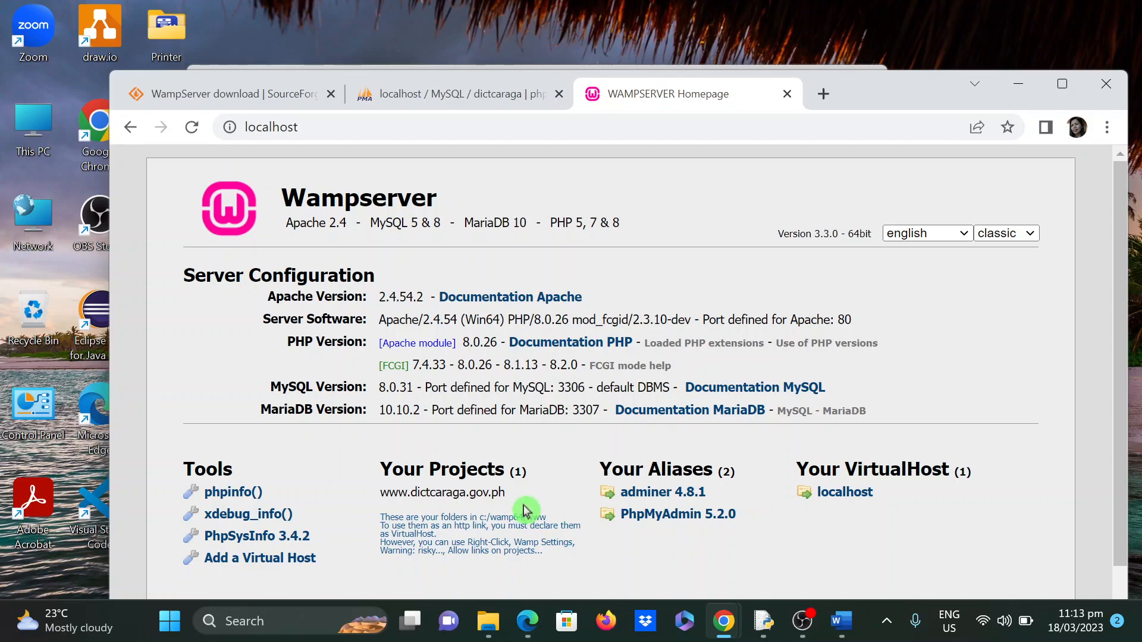
drag(510, 499, 385, 499)
key(ctrl+c)
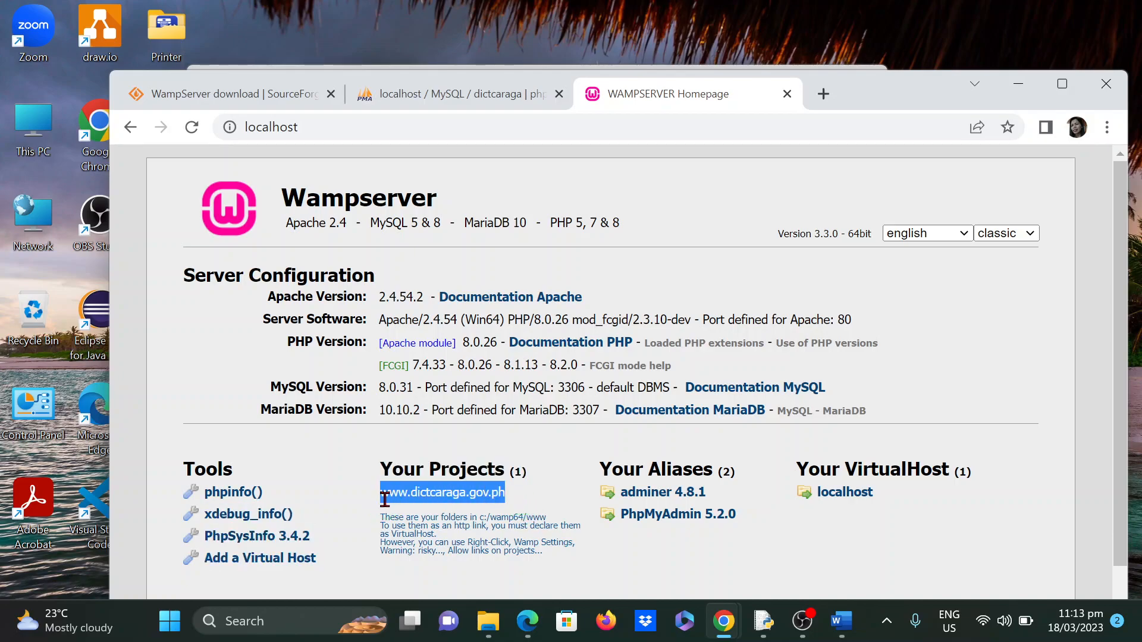
click(363, 127)
click(383, 127)
text(:)
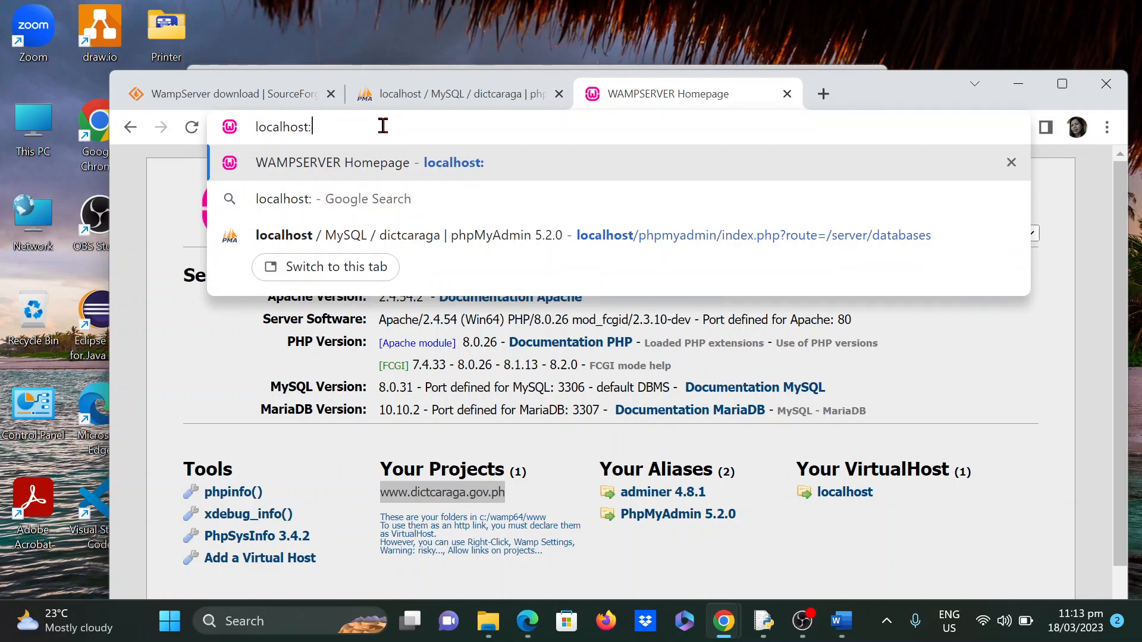
key(BackSpace)
text(//)
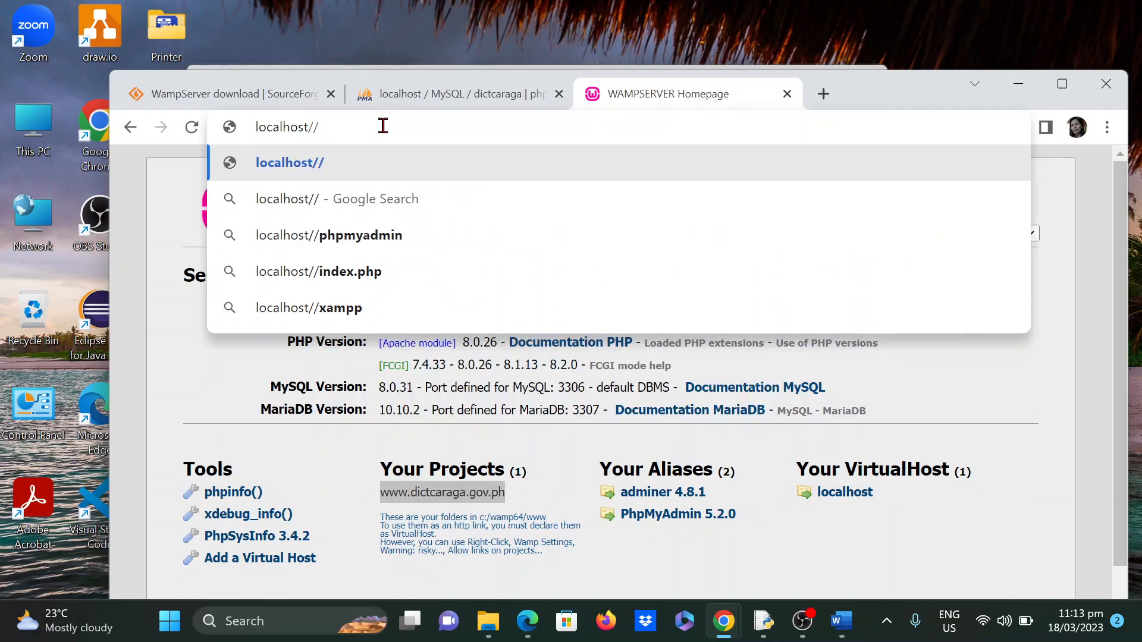
key(ctrl+v)
key(Return)
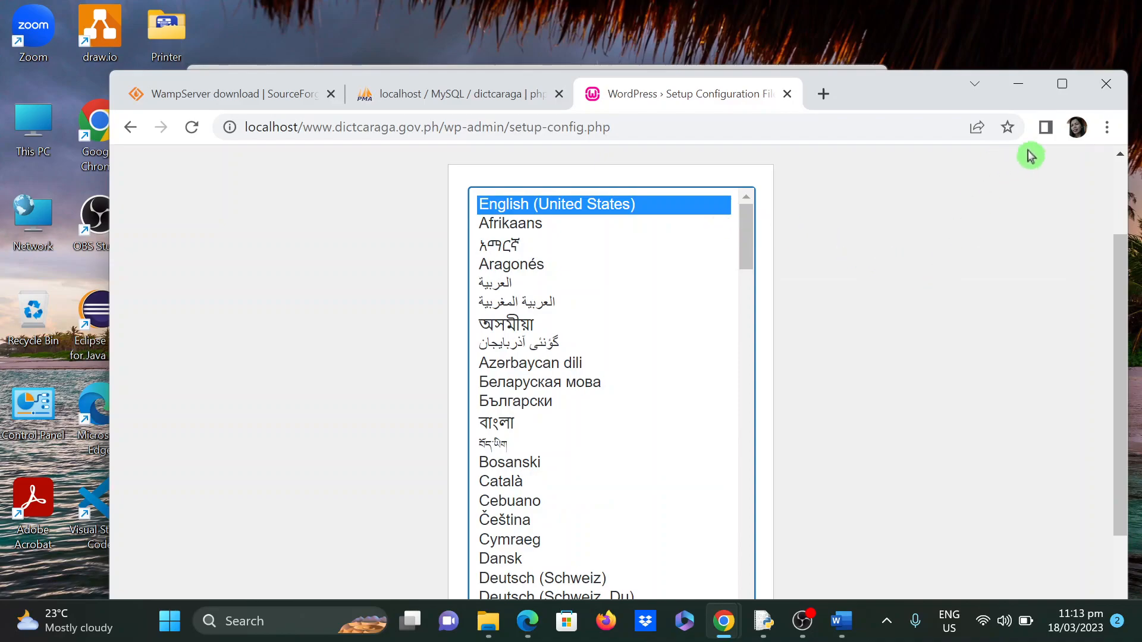
click(1062, 84)
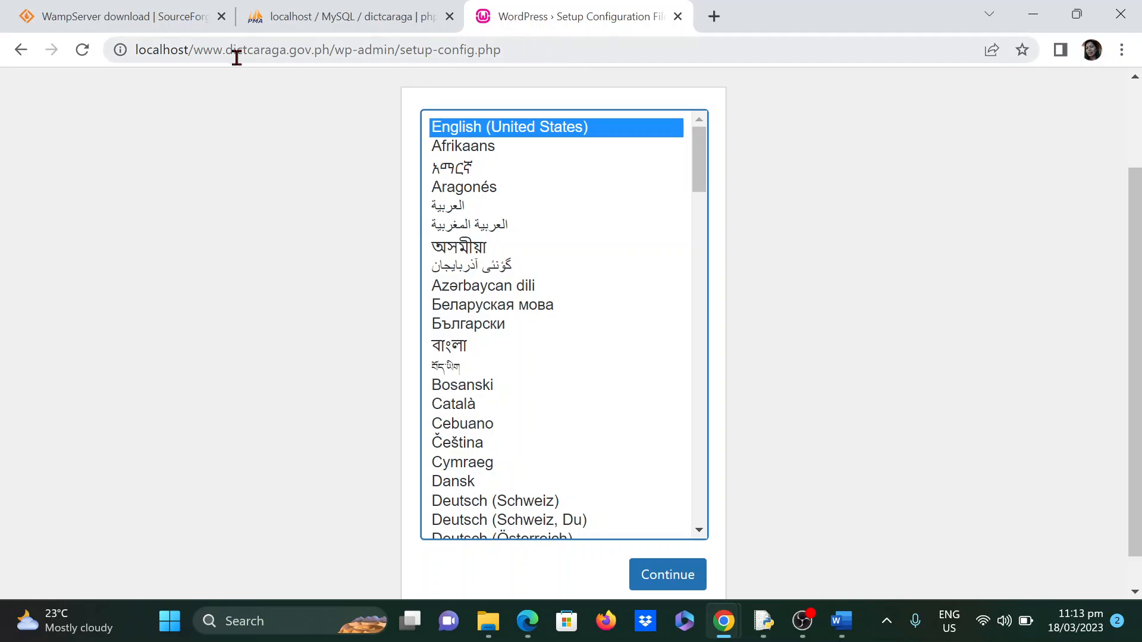
click(682, 17)
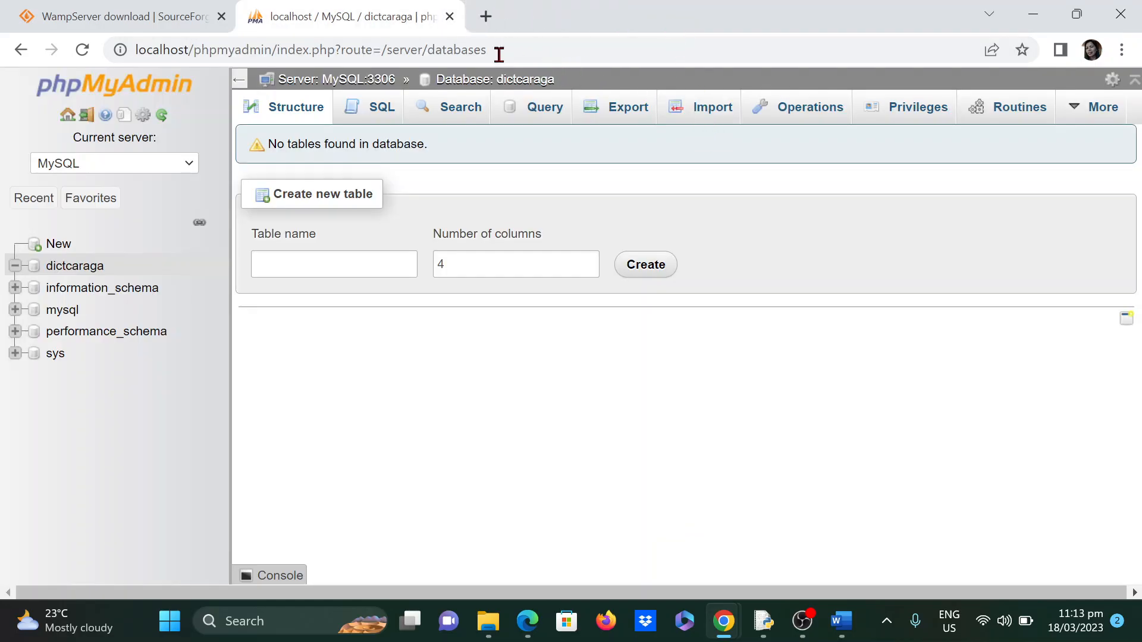
click(485, 16)
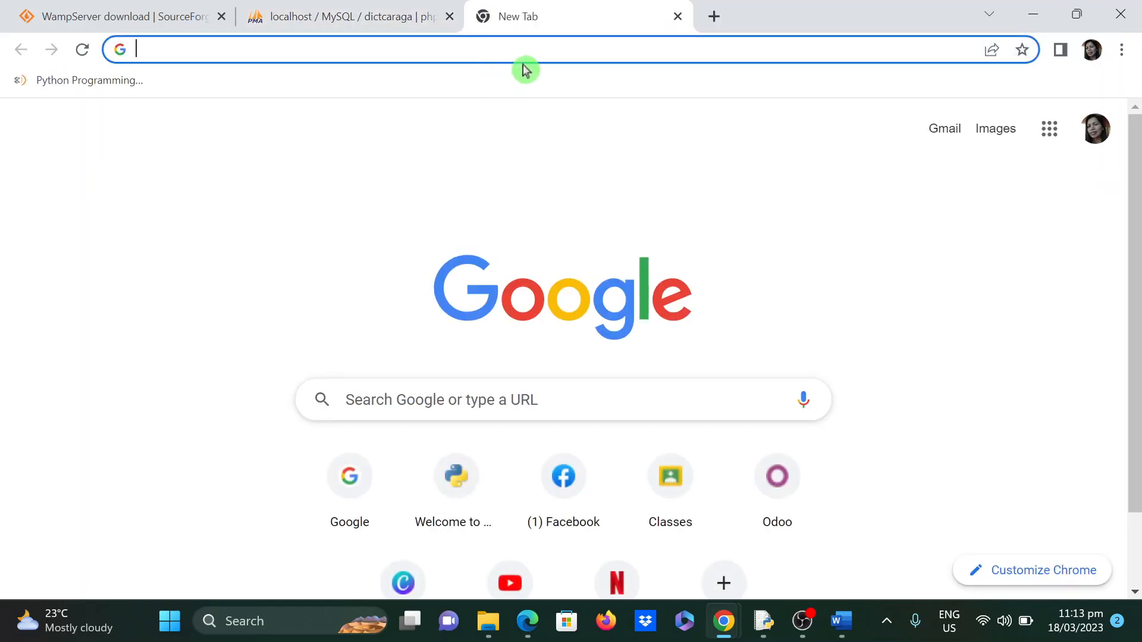
text(localhost)
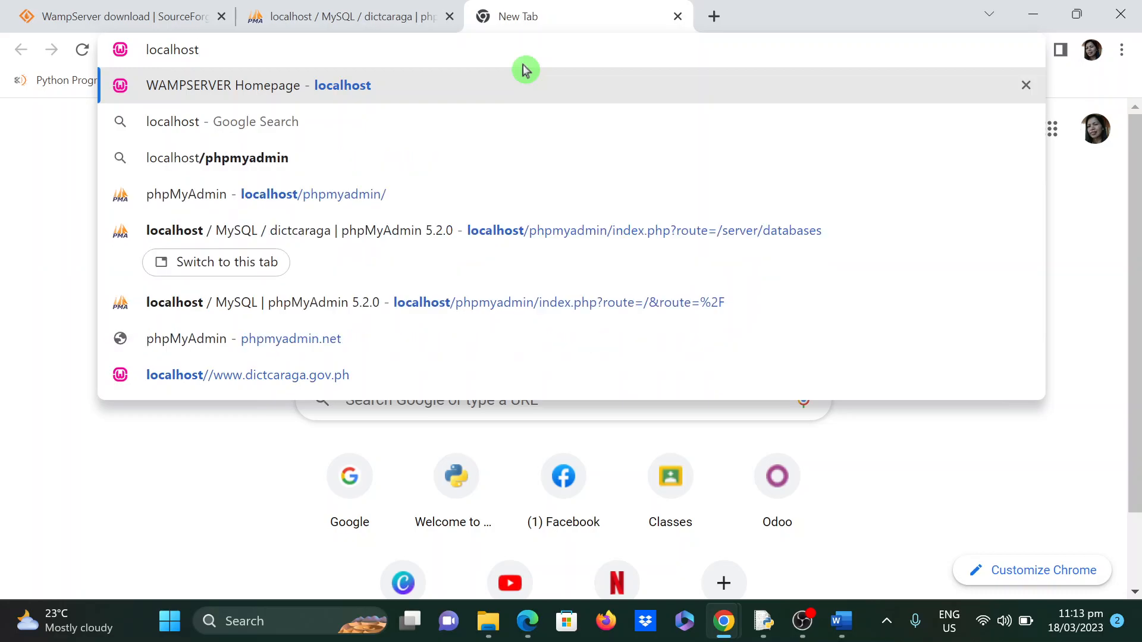
text(/)
key(ctrl+v)
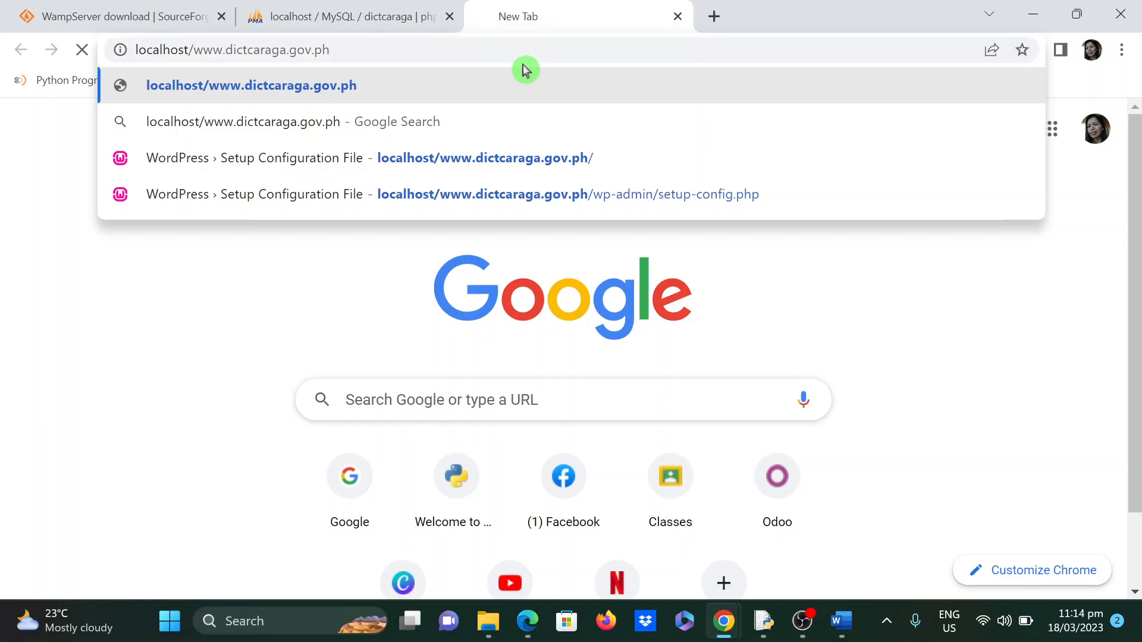
key(Return)
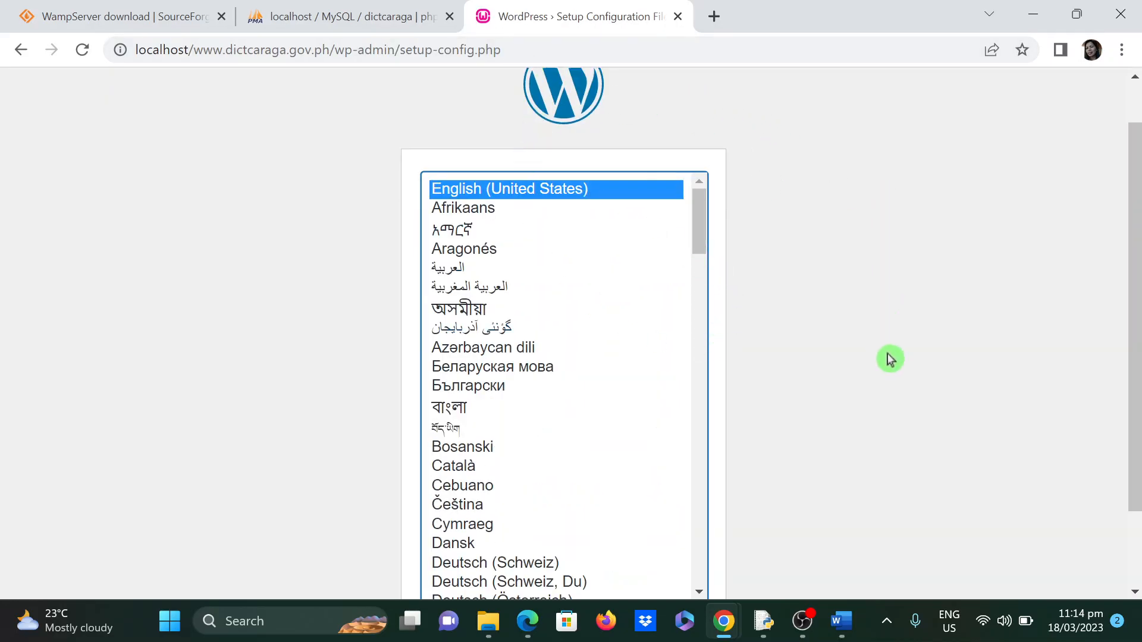
- Keep English (United States) as the installation language and continue
scroll(856, 278, up, 1)
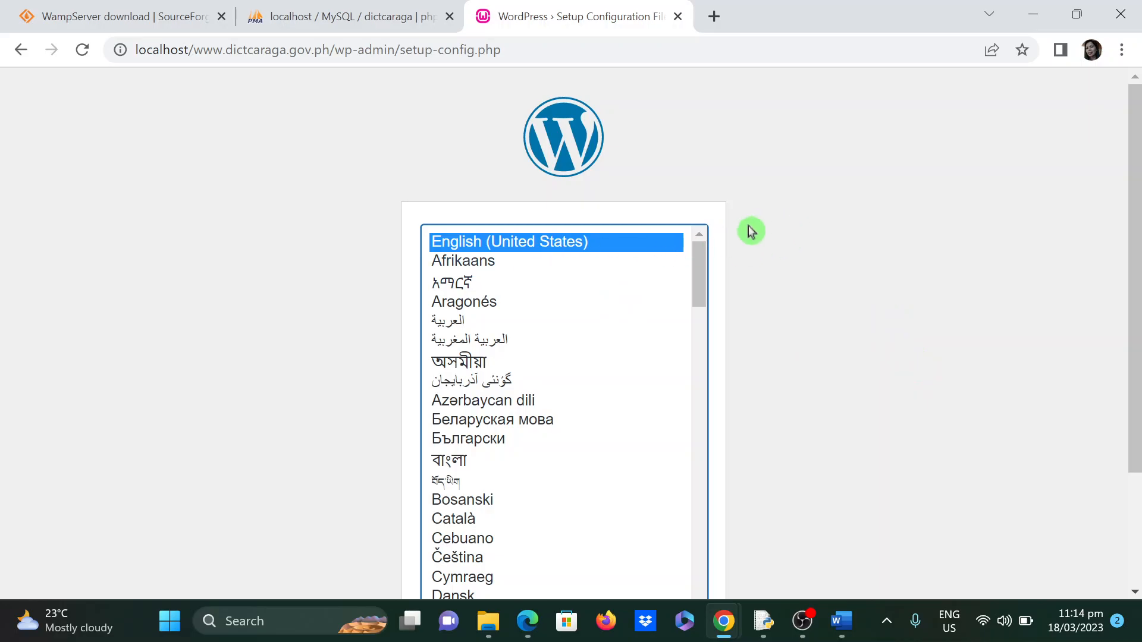
scroll(907, 359, down, 3)
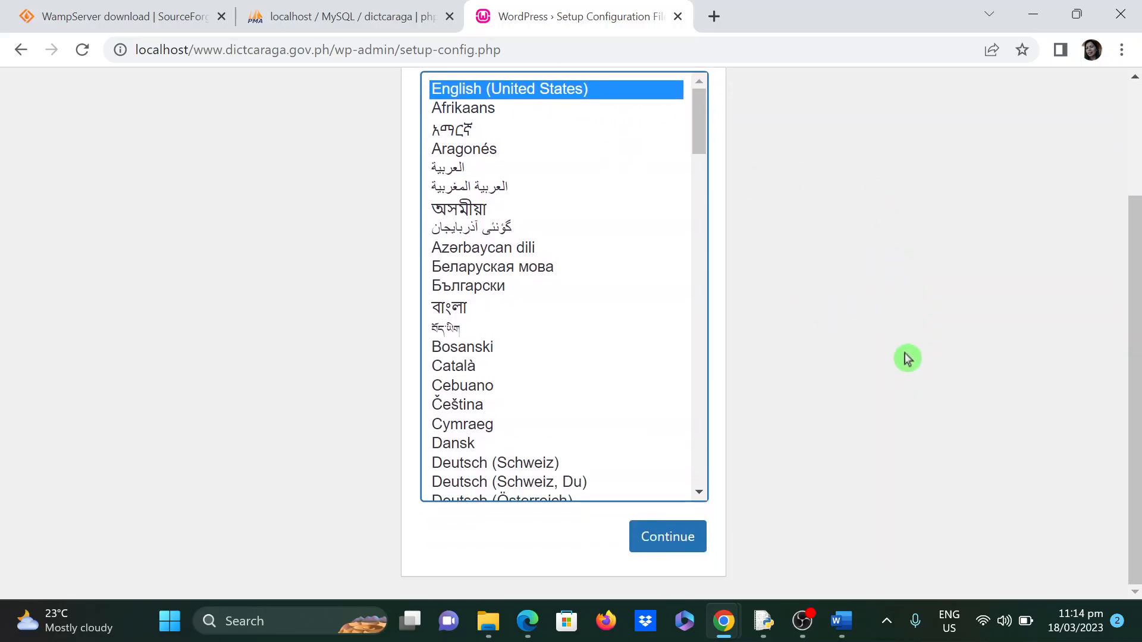
scroll(905, 357, up, 3)
scroll(904, 355, down, 3)
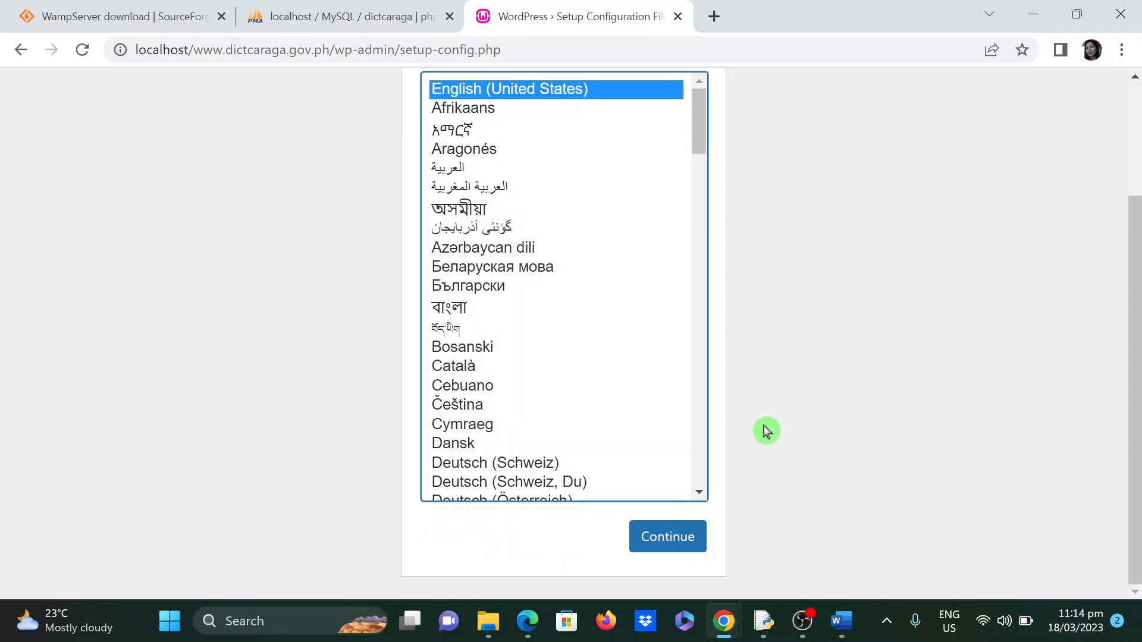
click(677, 535)
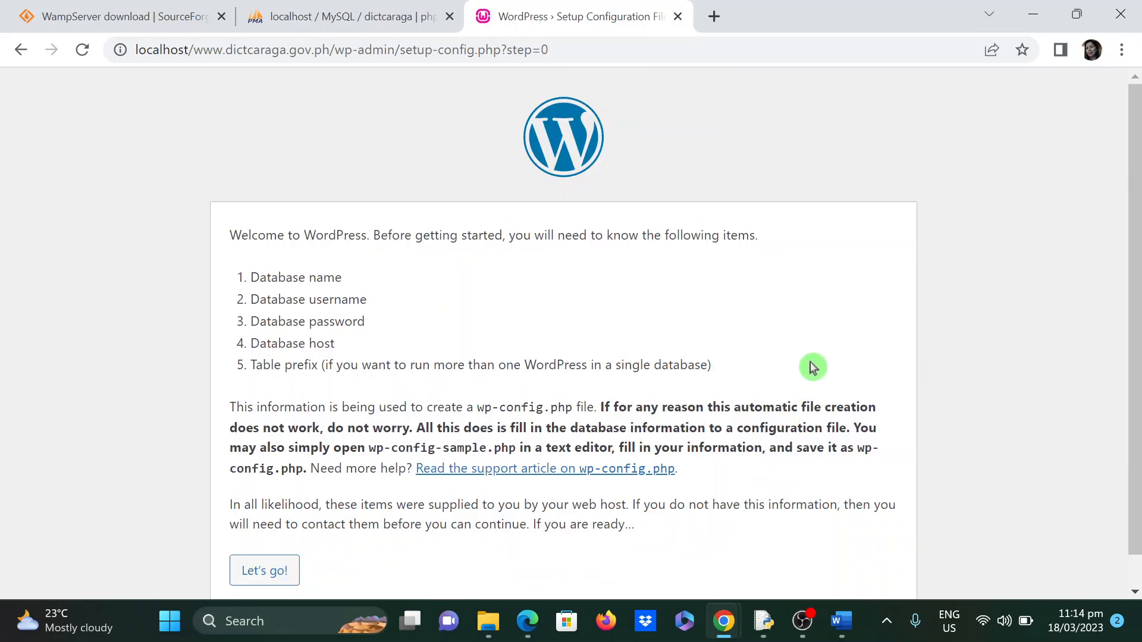
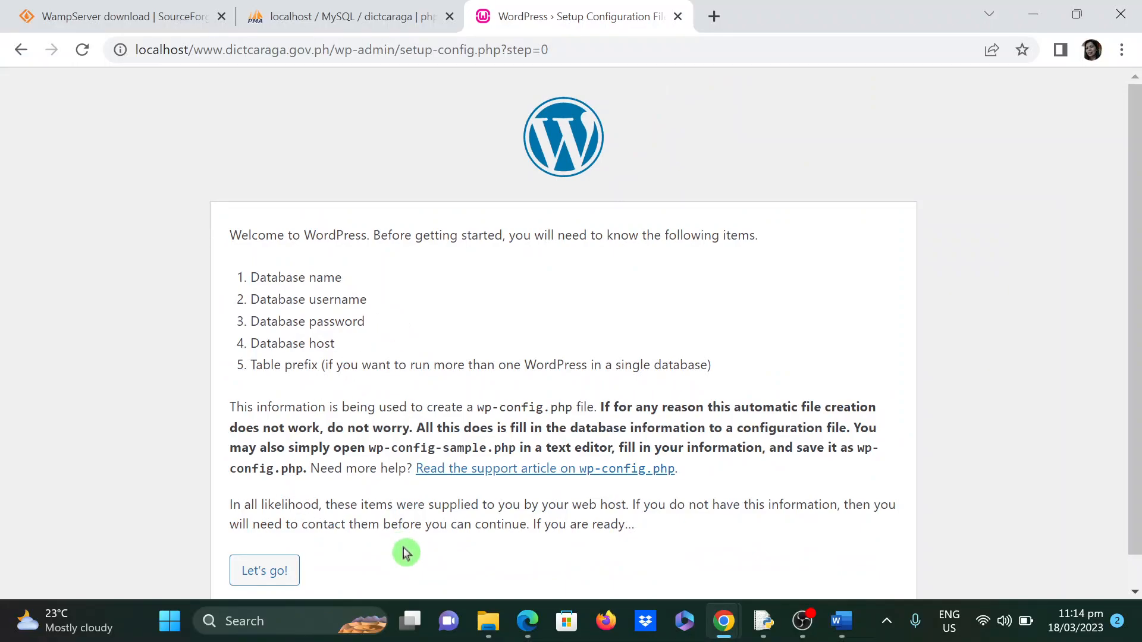
- Start the WordPress setup from the welcome page to reach the database connection form
scroll(409, 552, down, 1)
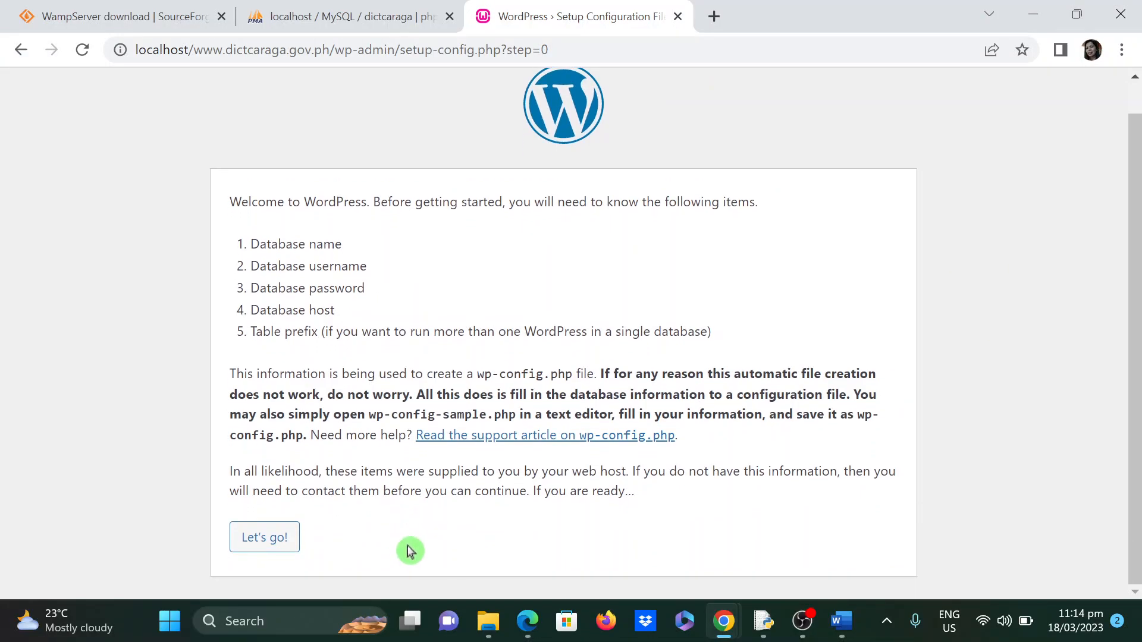
click(269, 542)
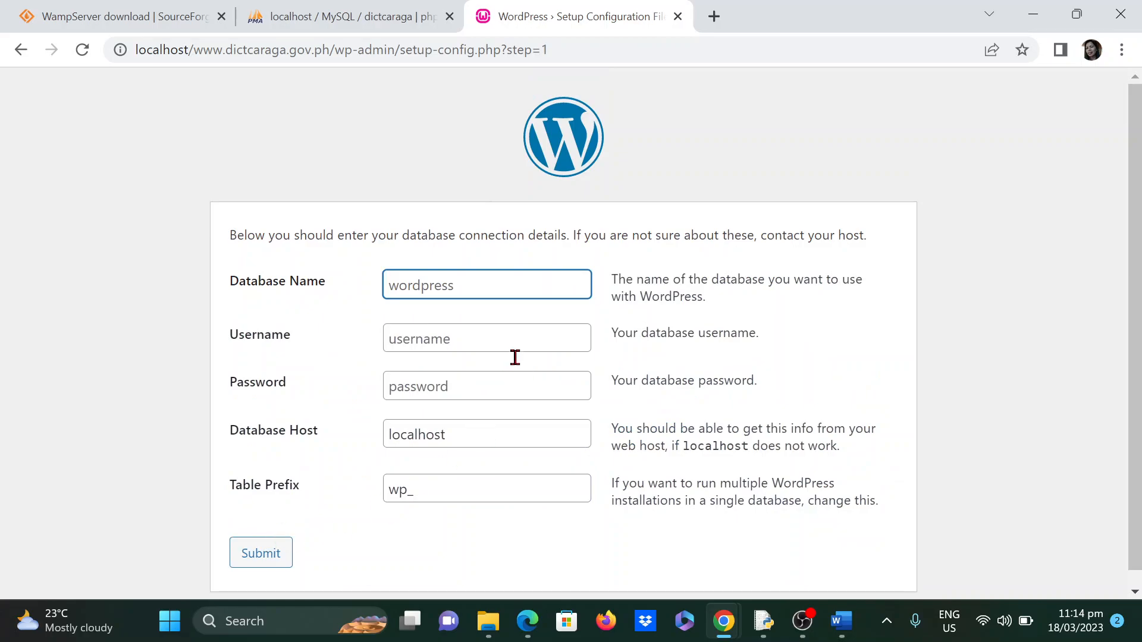
- Confirm the database name in phpMyAdmin, then submit database dictcaraga with user root
click(341, 12)
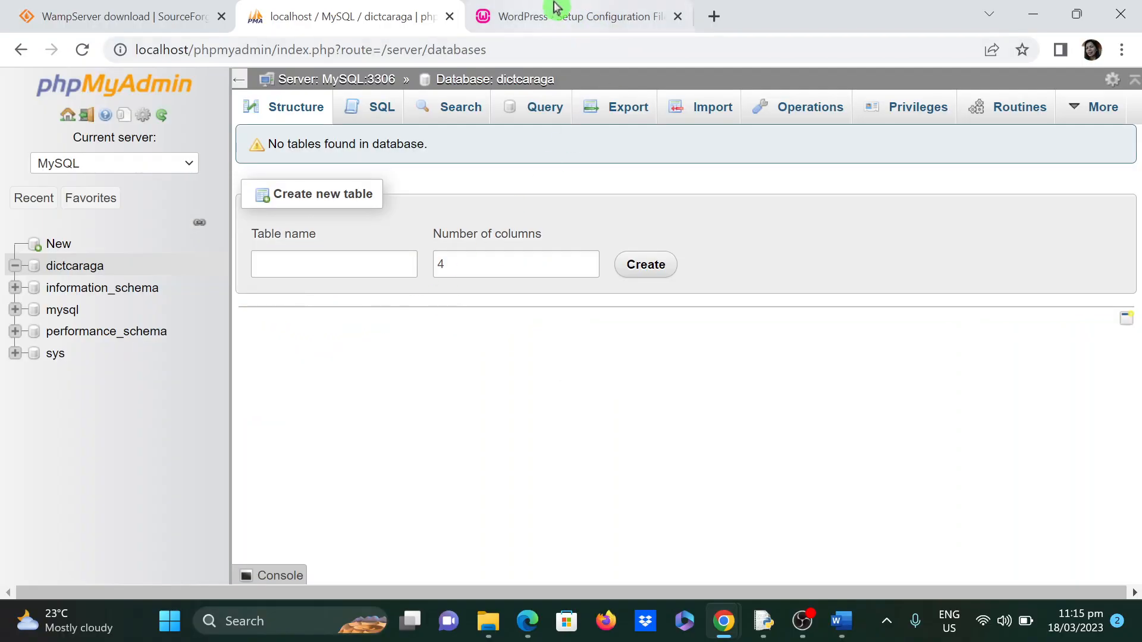
click(550, 13)
text(d)
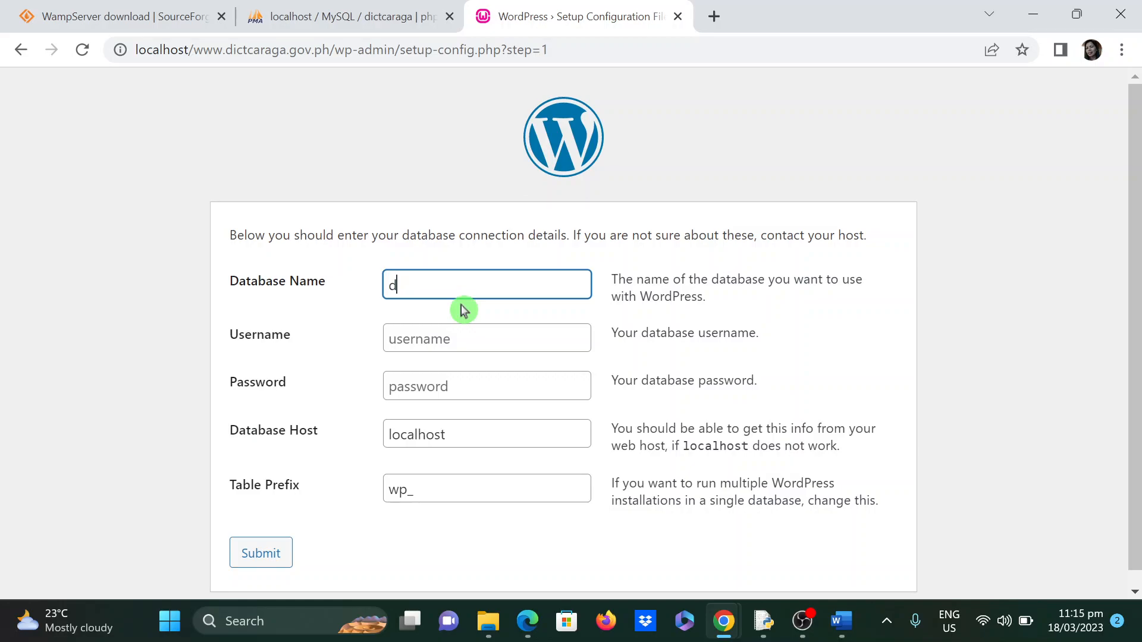
text(ictcaraga)
click(443, 340)
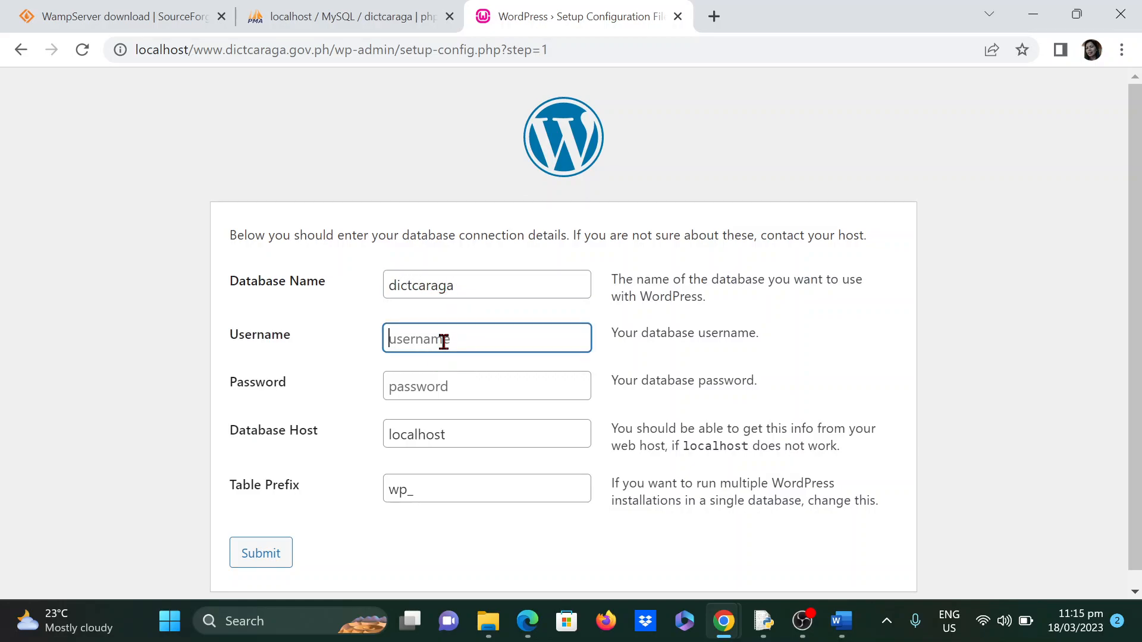
text(root)
click(431, 388)
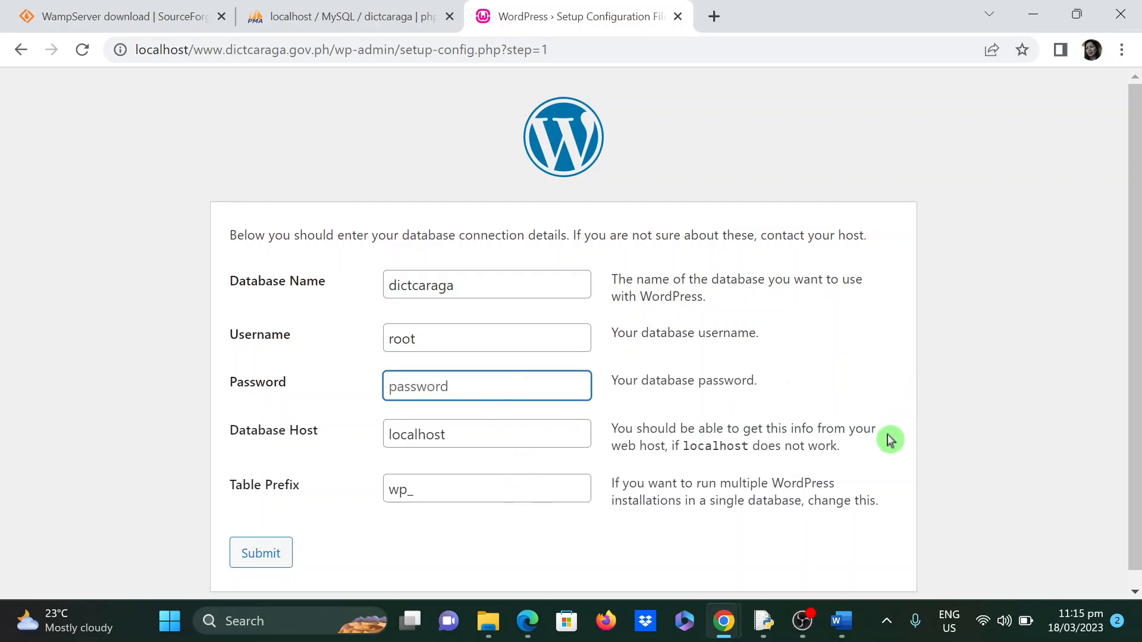
scroll(938, 485, down, 1)
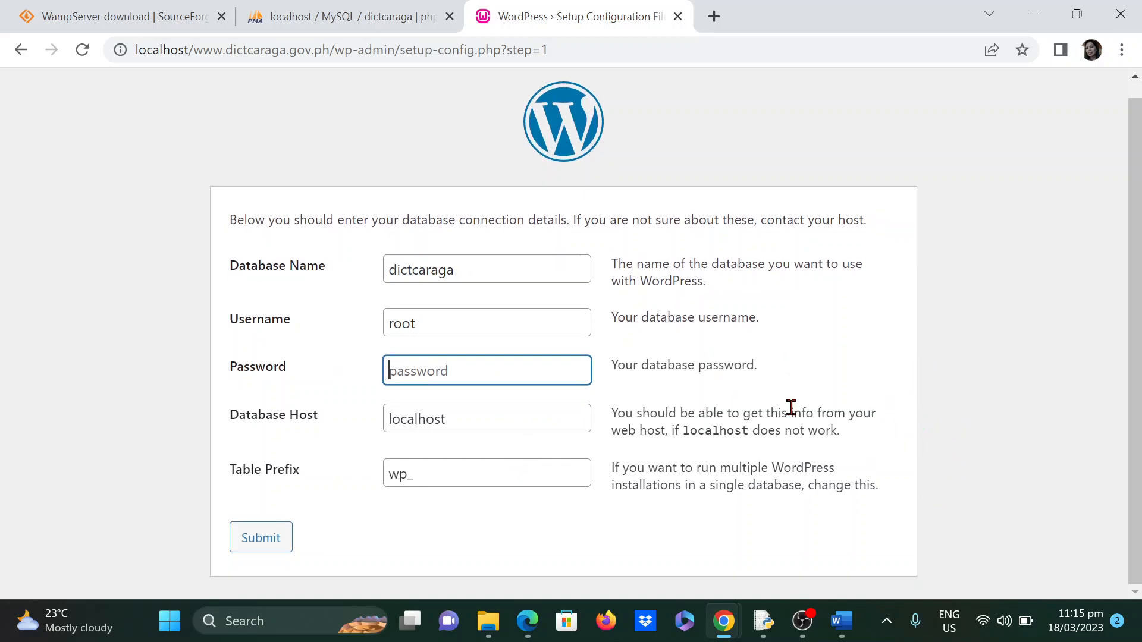
click(267, 542)
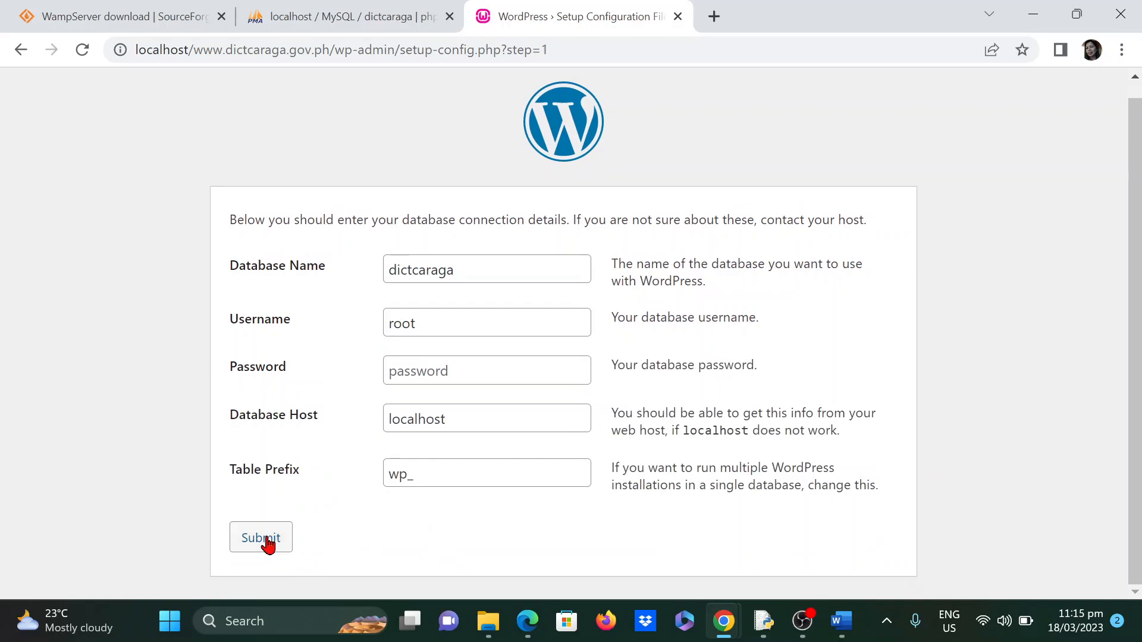
drag(267, 538, 357, 520)
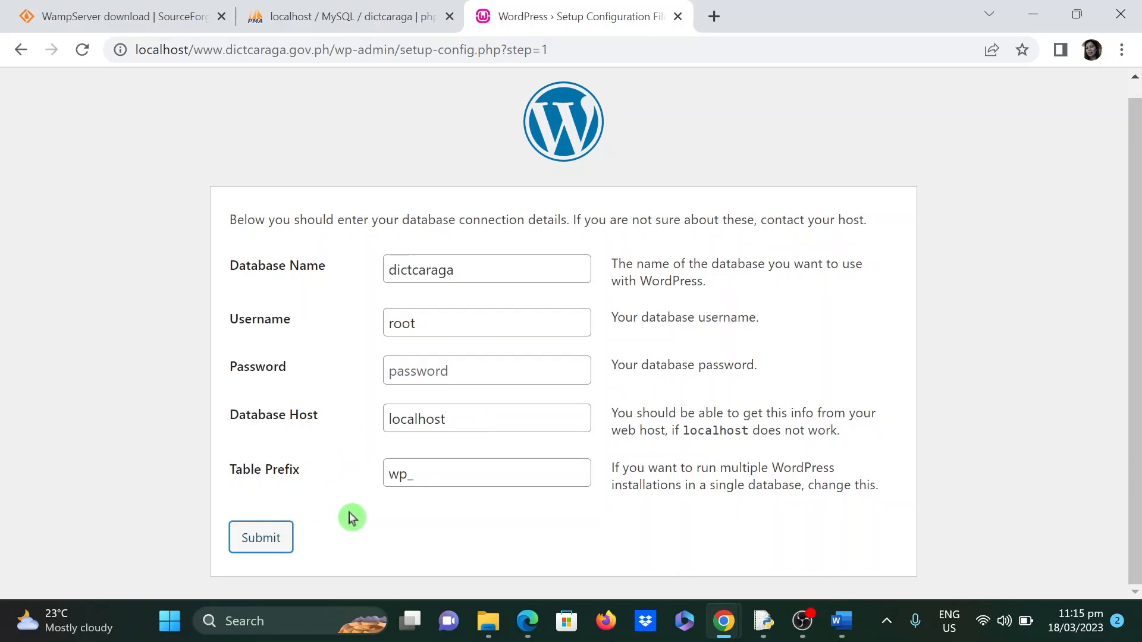
click(262, 538)
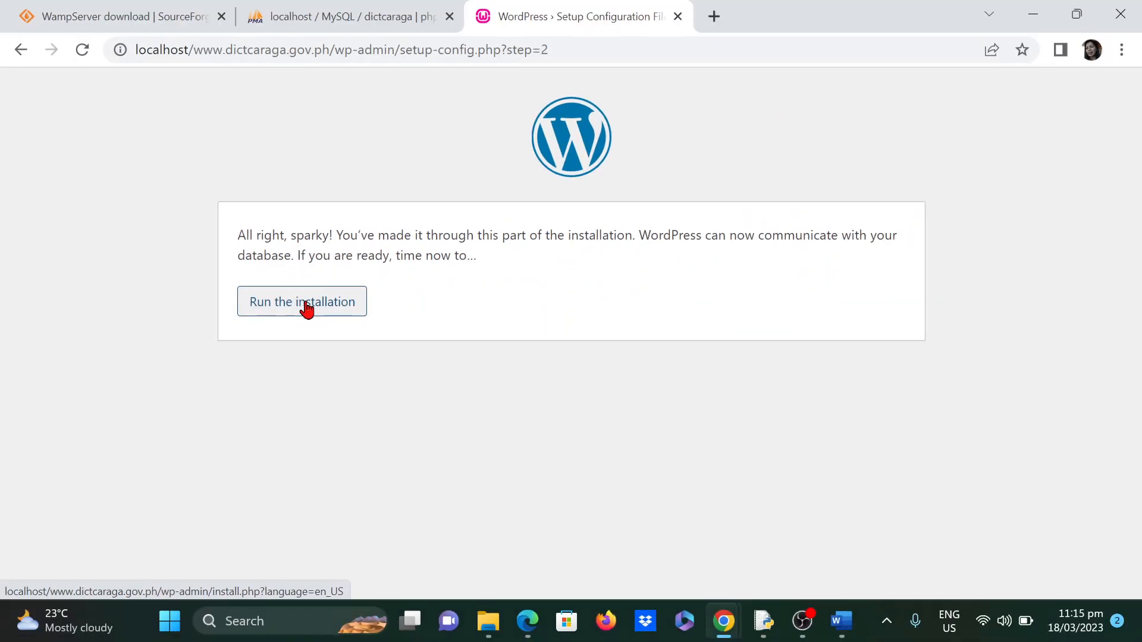
- Run the WordPress installation and begin filling in the site information form
click(311, 301)
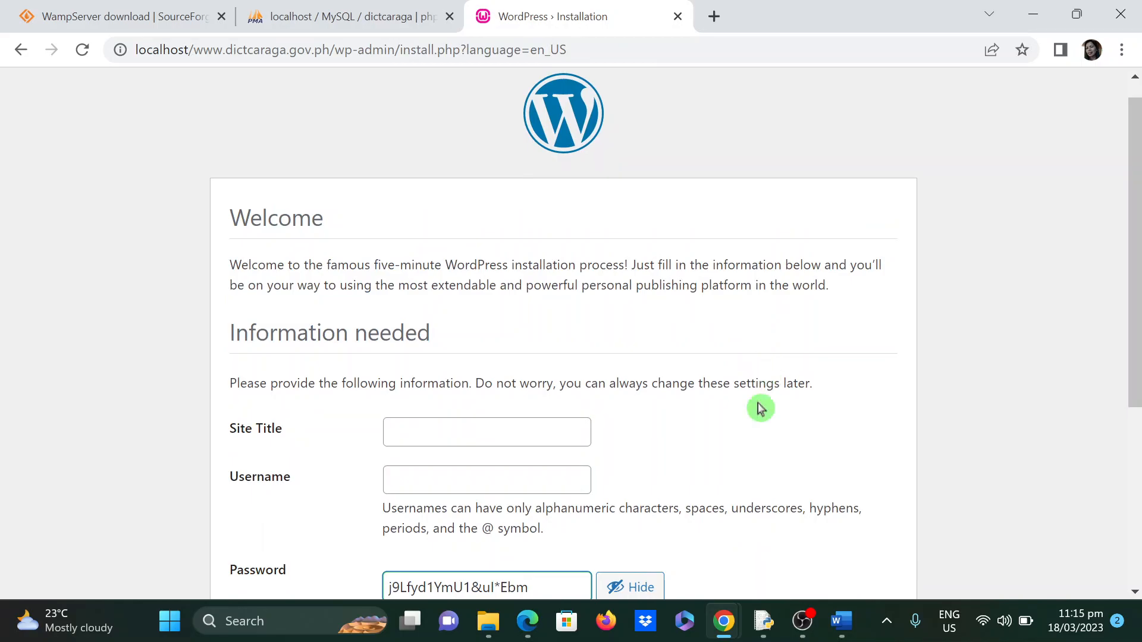
scroll(765, 446, down, 2)
scroll(765, 446, down, 1)
click(474, 232)
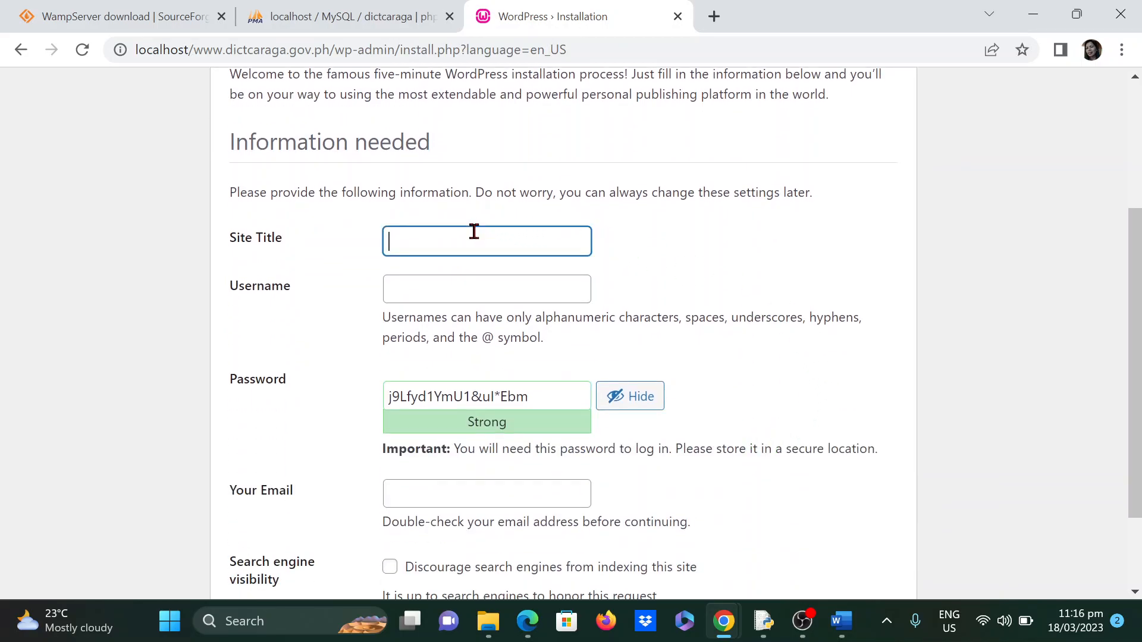
- Enter 'My First CMS Website' as the site title and fill in the admin username
text(My First)
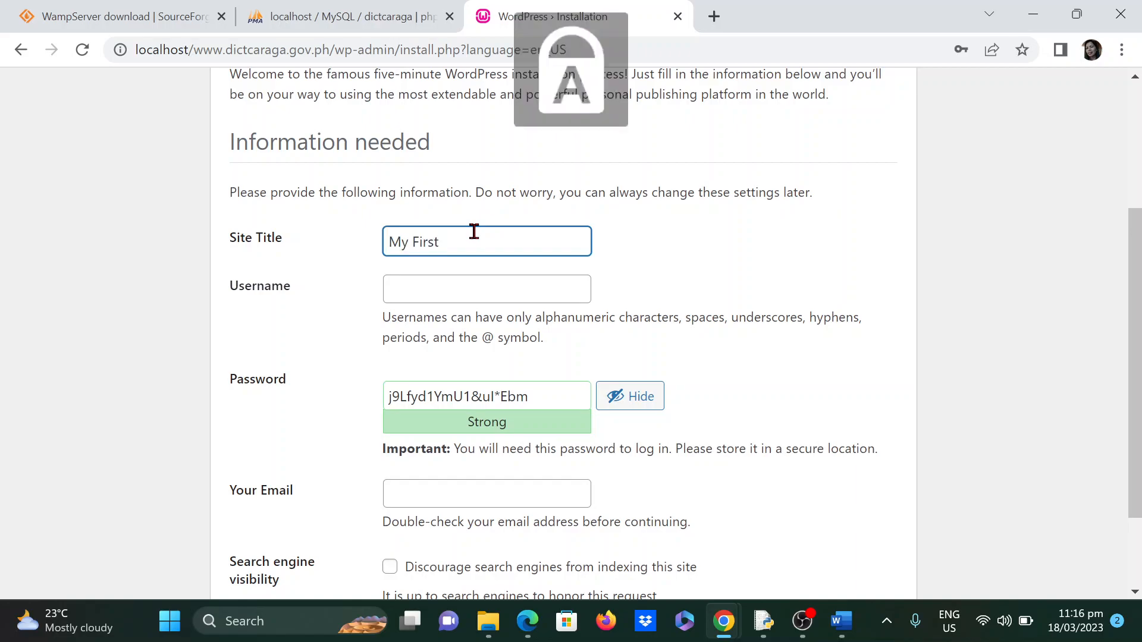
text( CMS)
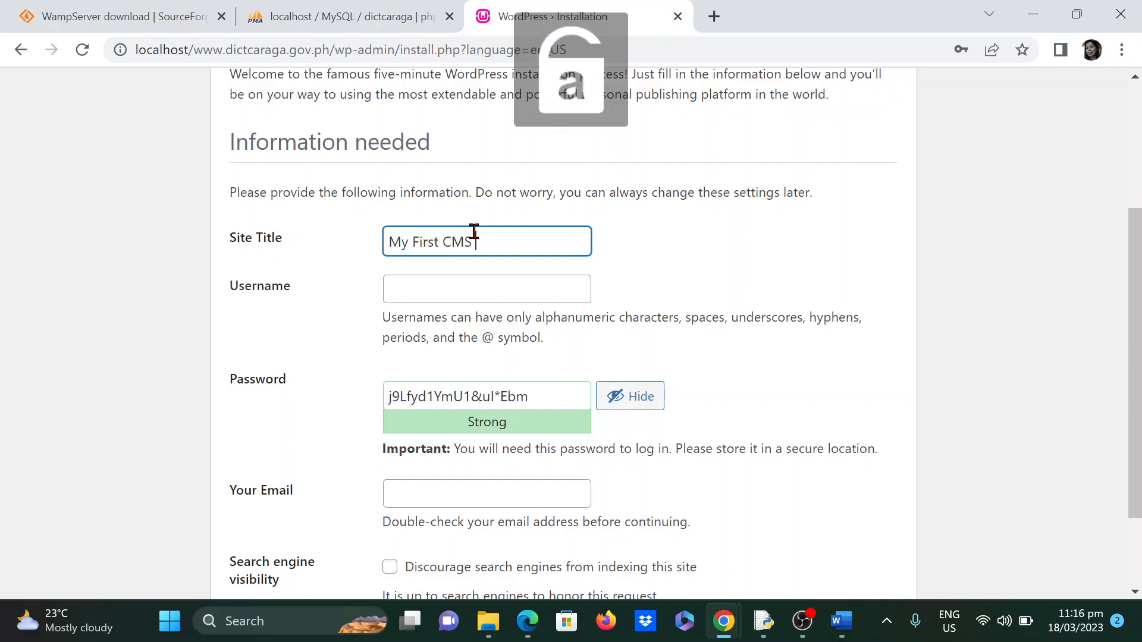
text( Website)
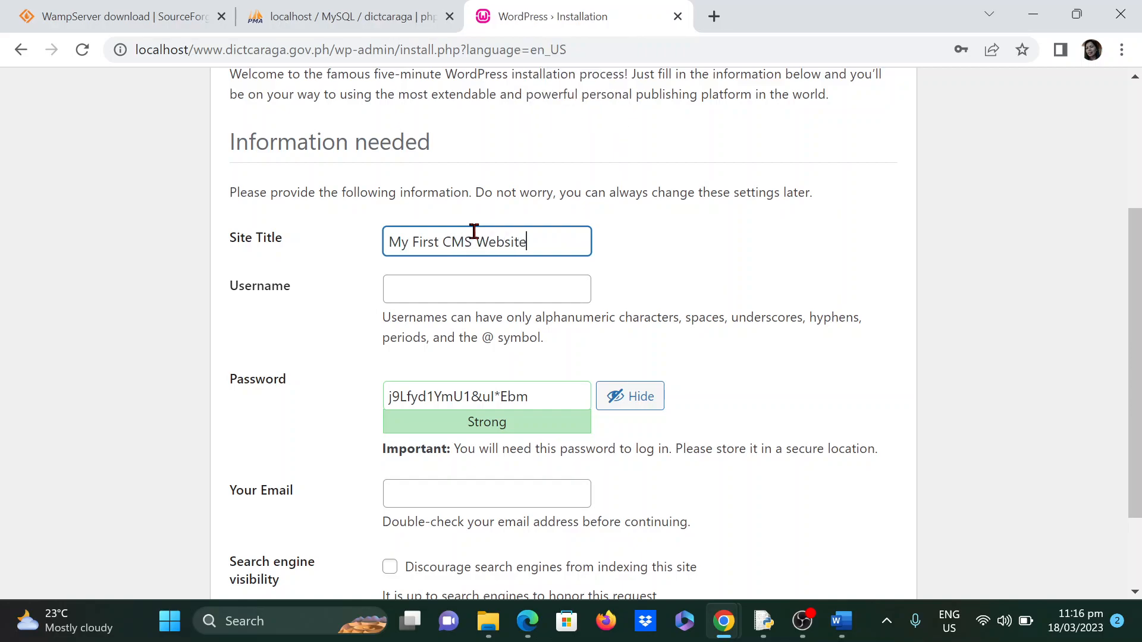
click(435, 292)
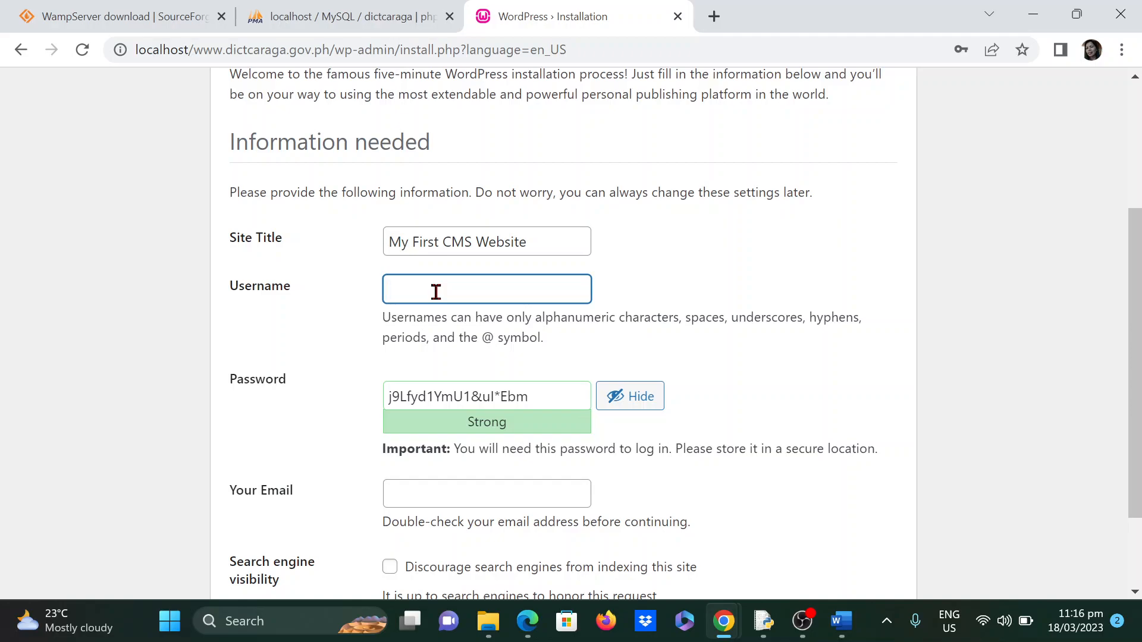
text(javila)
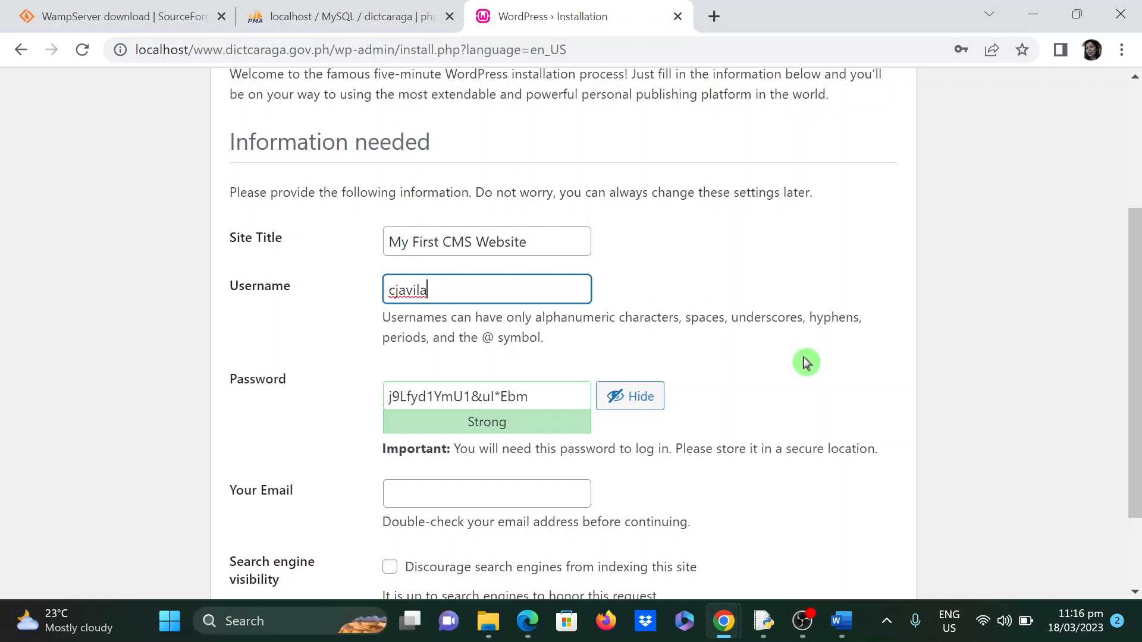
click(732, 390)
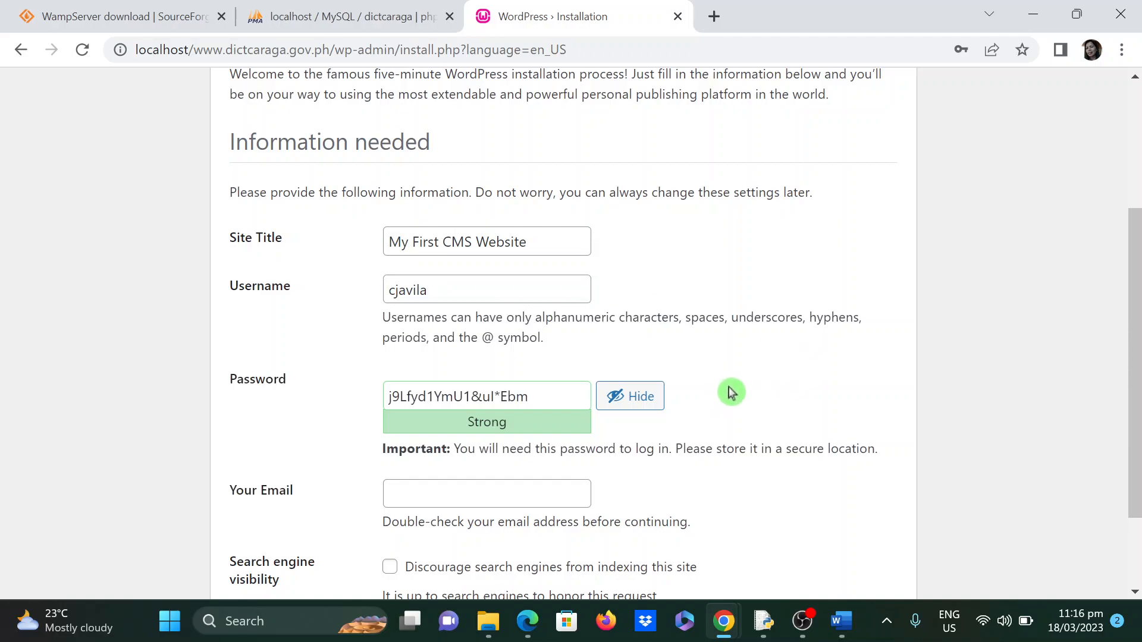
- Replace the generated admin password with a simpler password of your own
click(548, 399)
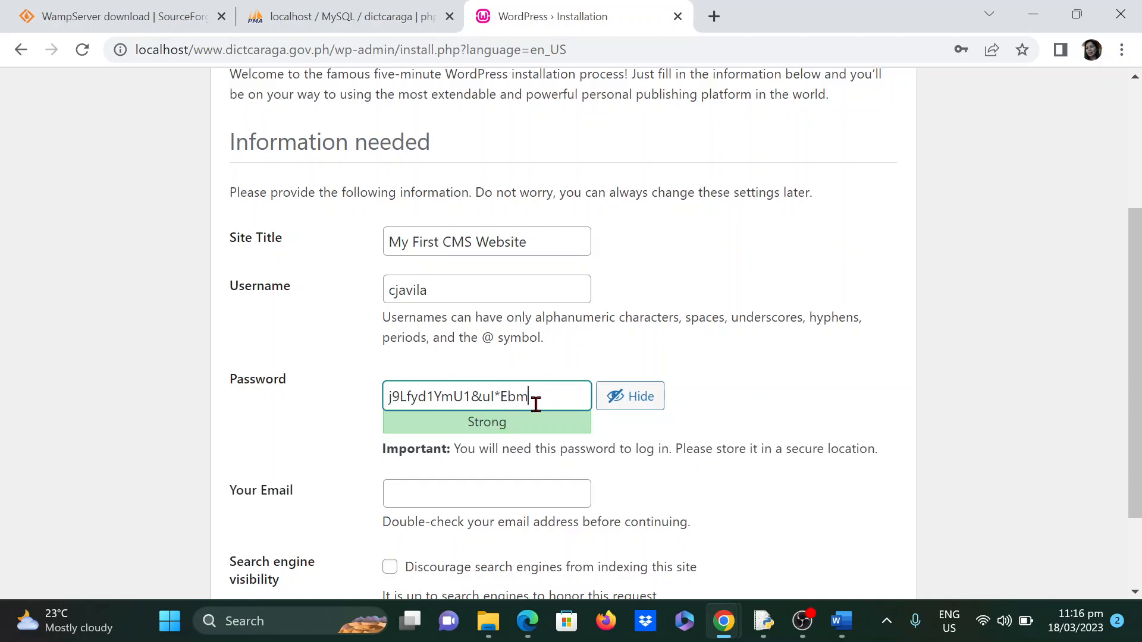
drag(546, 399, 339, 395)
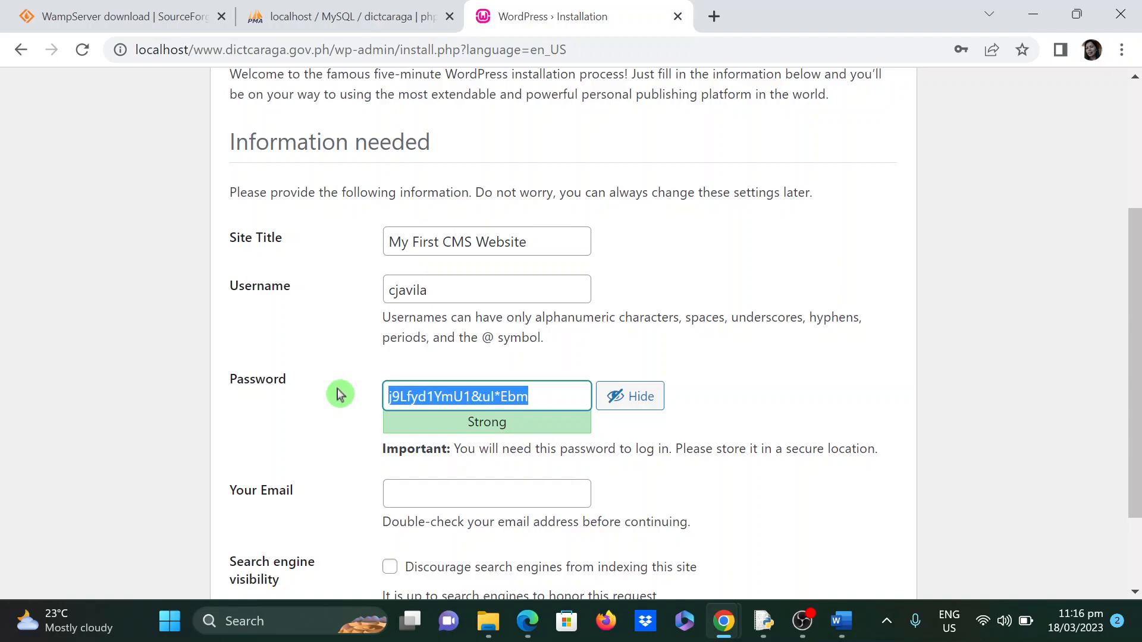
text(password12345)
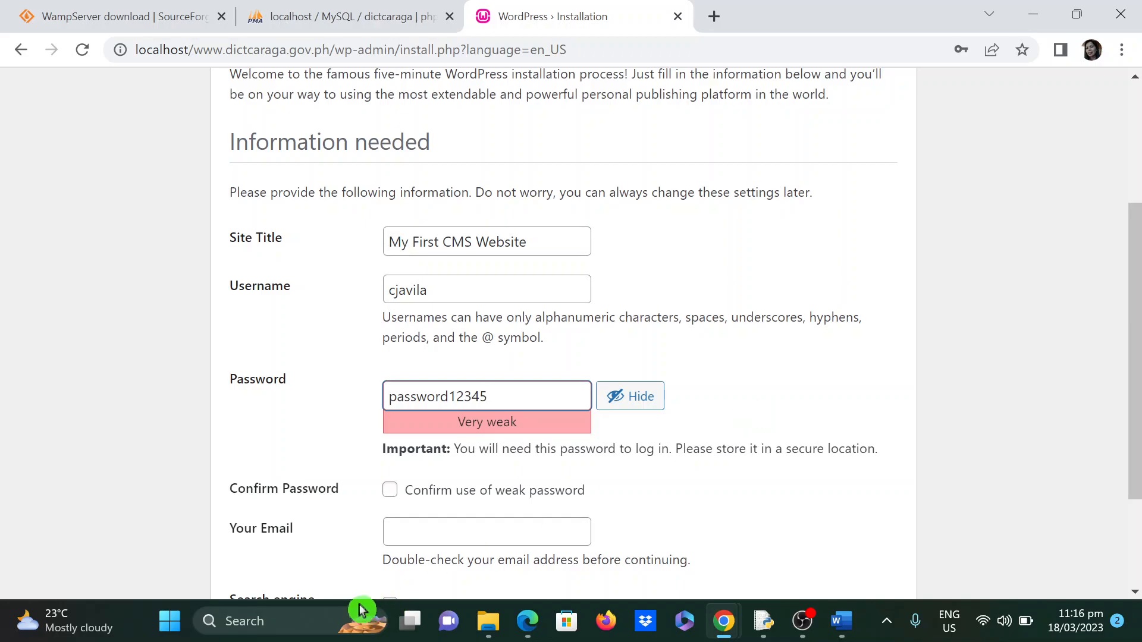
- Confirm using the weak password, enter the admin's e-mail address, and install WordPress
click(390, 492)
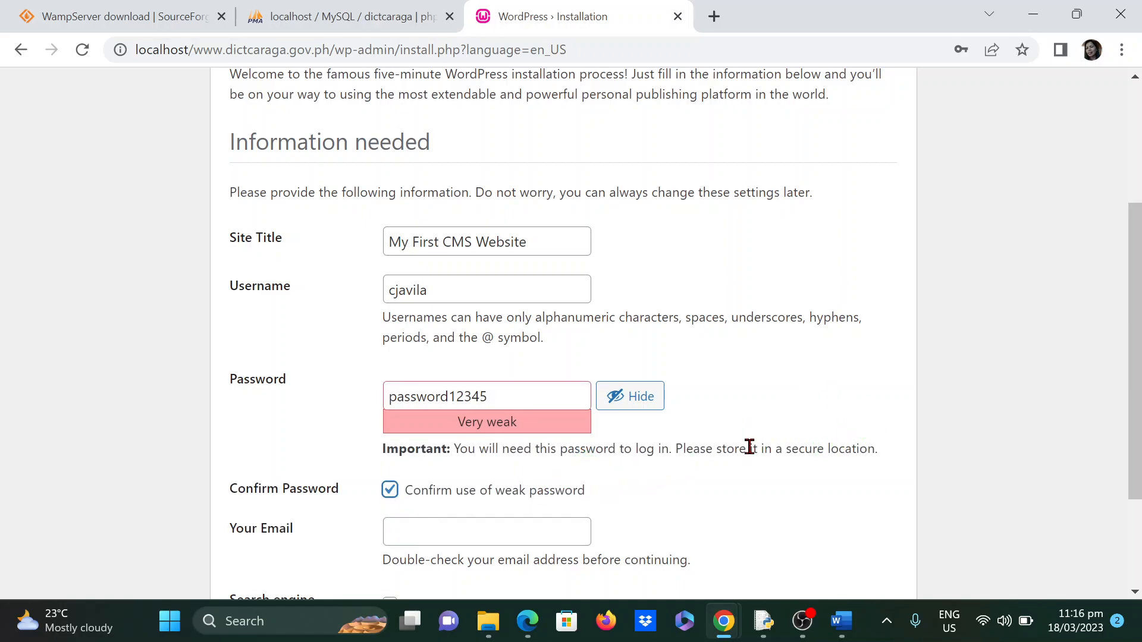
scroll(747, 446, down, 2)
click(425, 432)
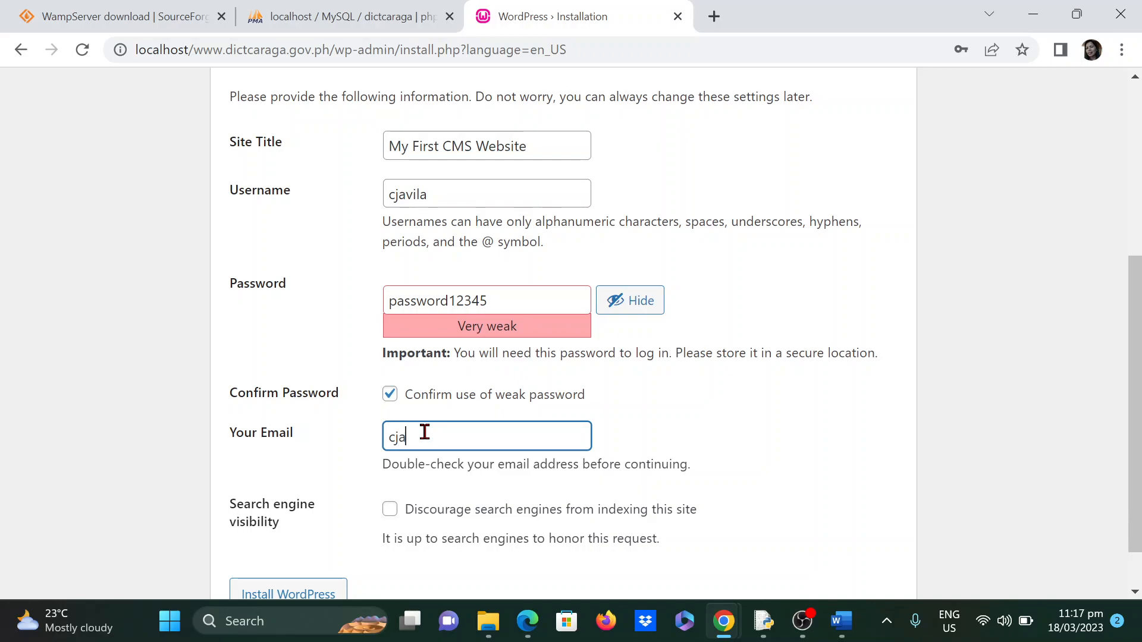
click(766, 471)
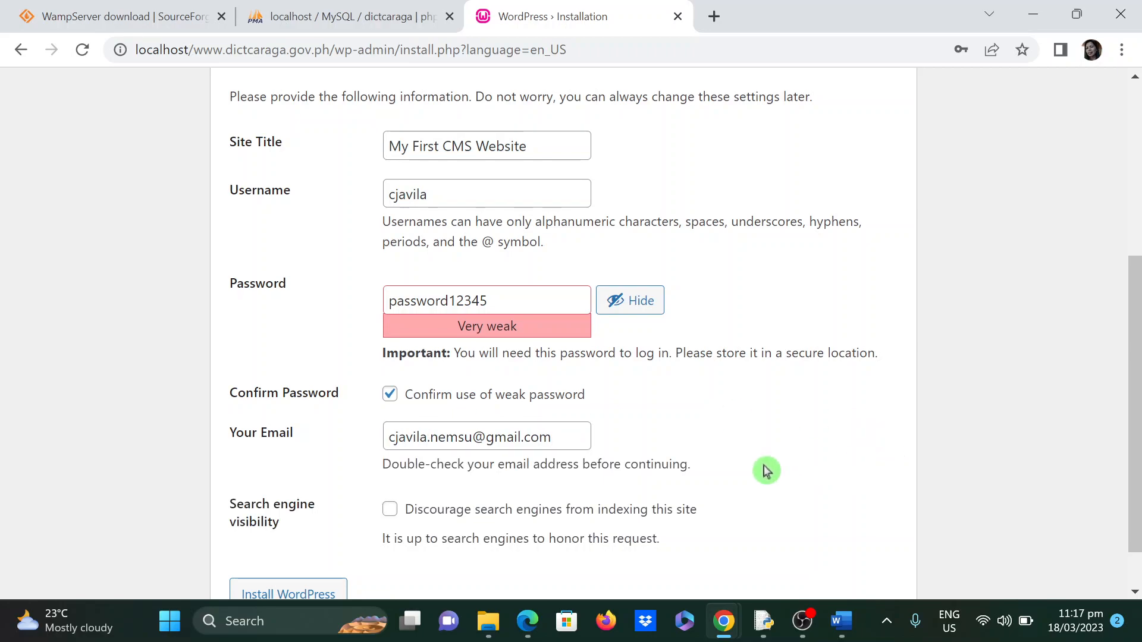
scroll(774, 470, down, 1)
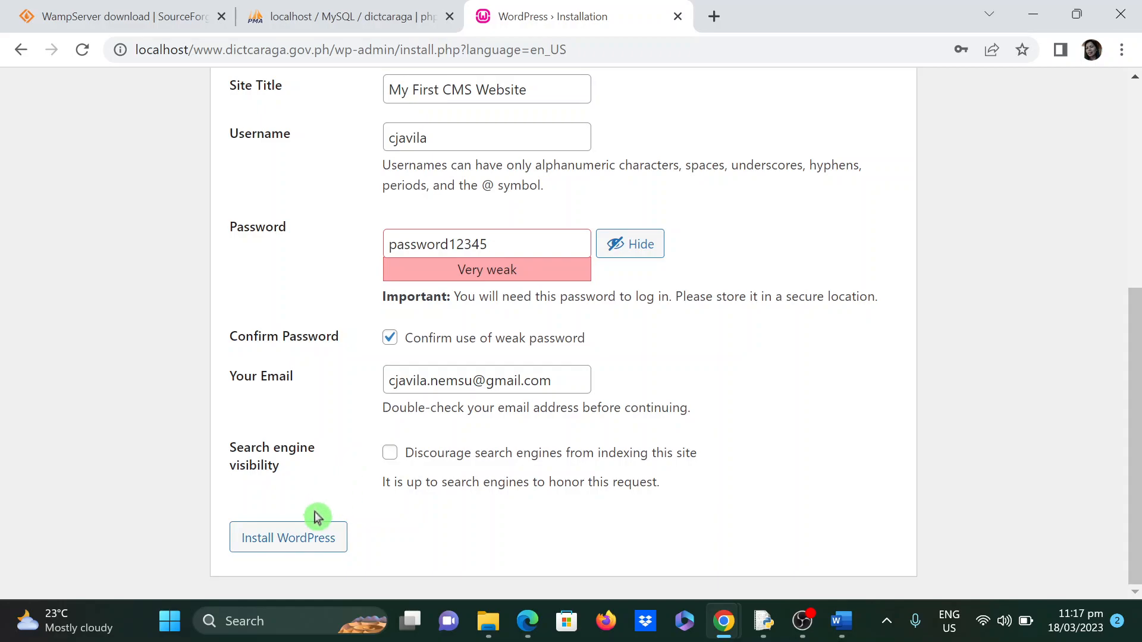
click(302, 543)
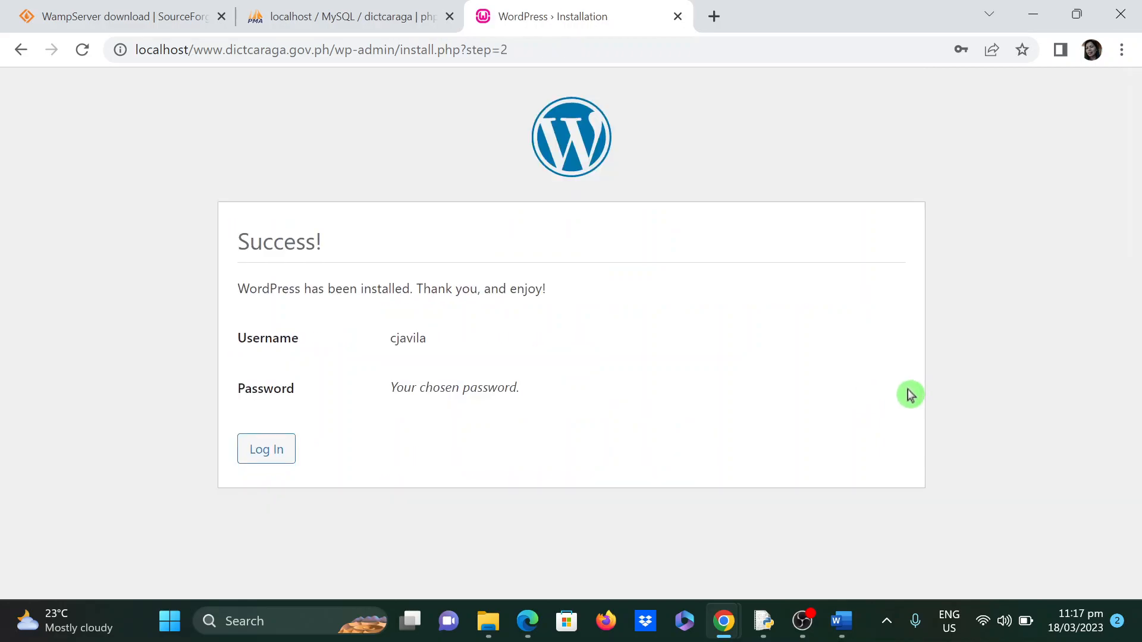
- Continue from the Success! page to the WordPress login page
click(428, 387)
click(426, 386)
double_click(428, 386)
click(396, 389)
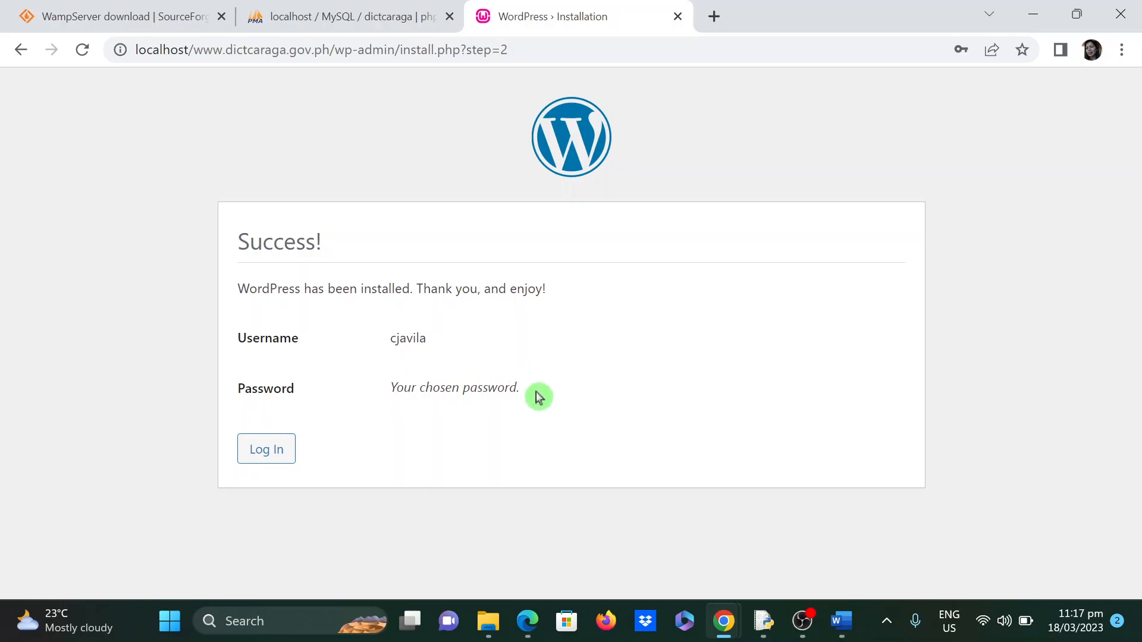
click(437, 339)
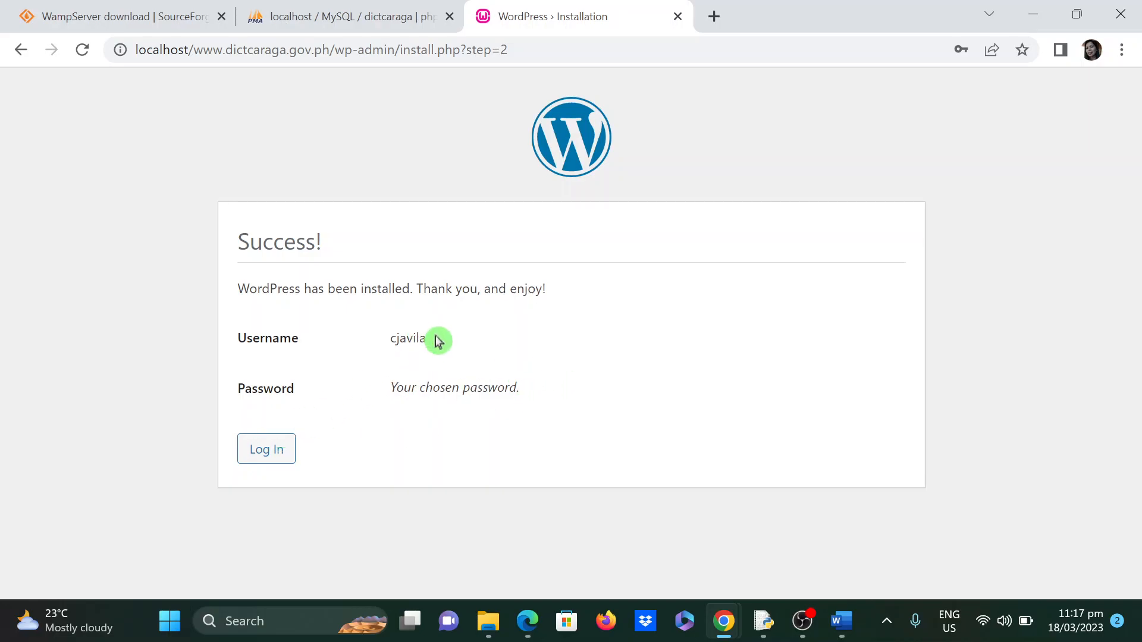
click(268, 458)
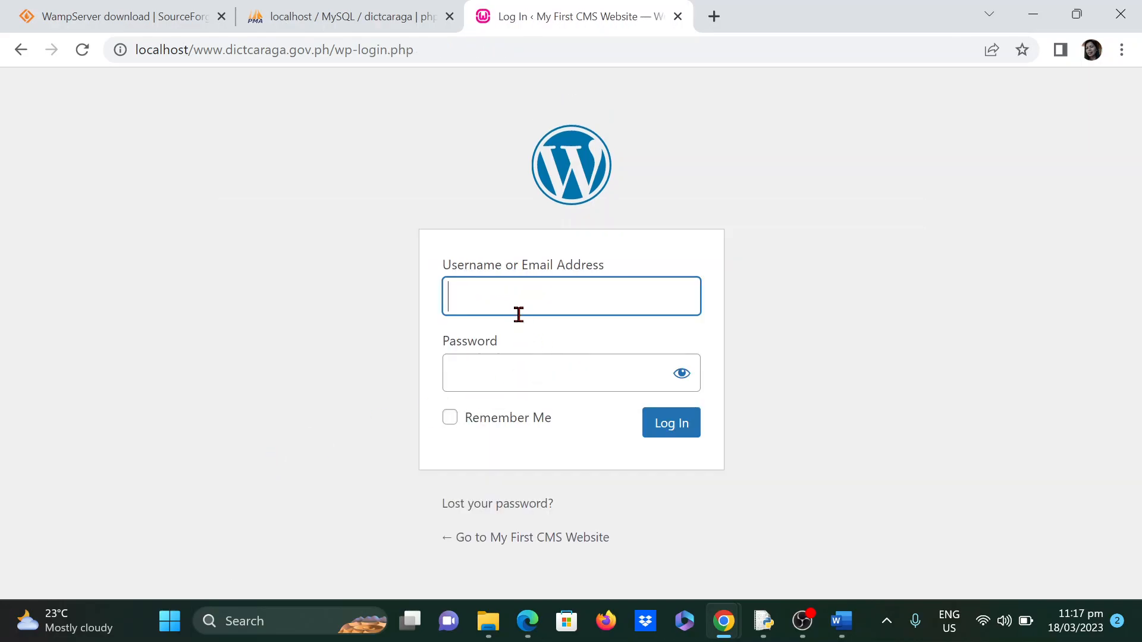
- Log in with the admin username and password, checking the password briefly before signing in
text(cjavila)
key(Tab)
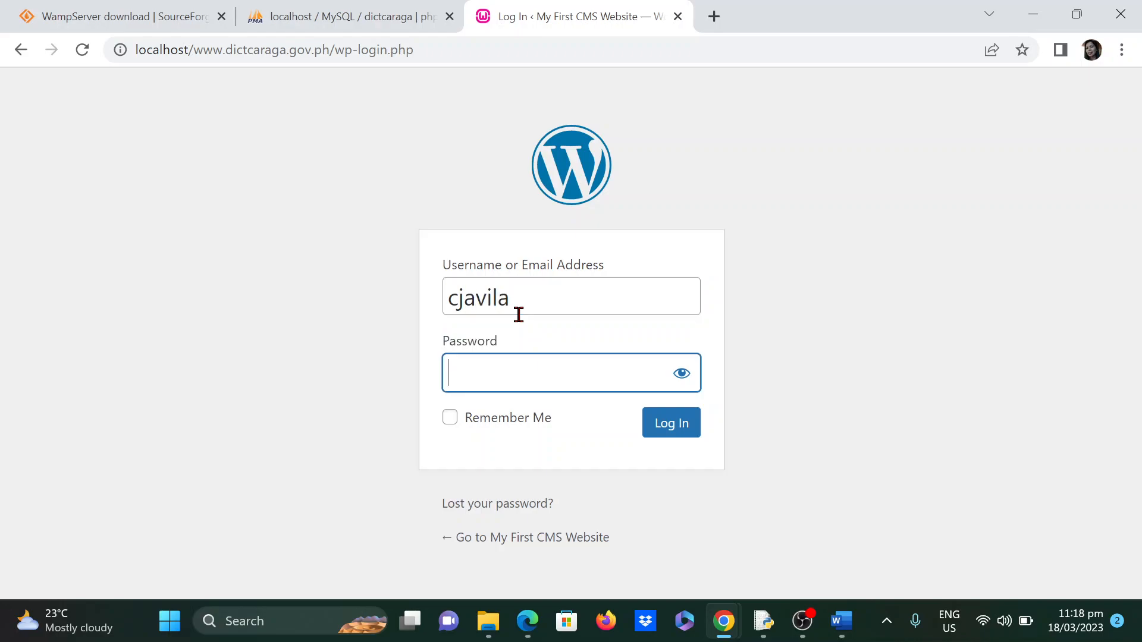
text(*************)
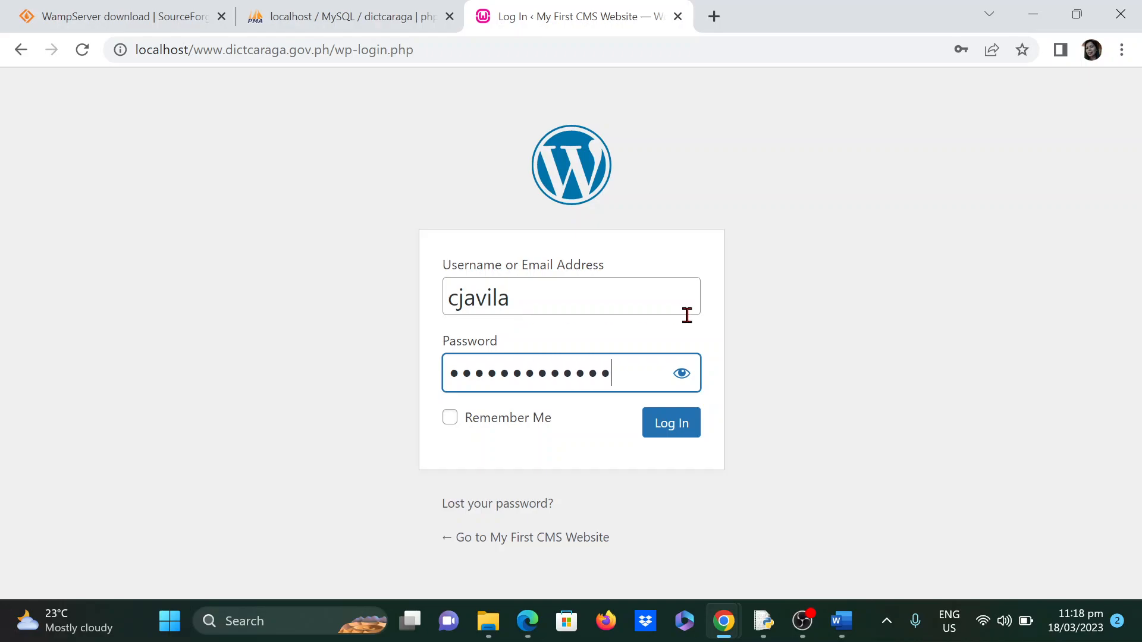
click(682, 374)
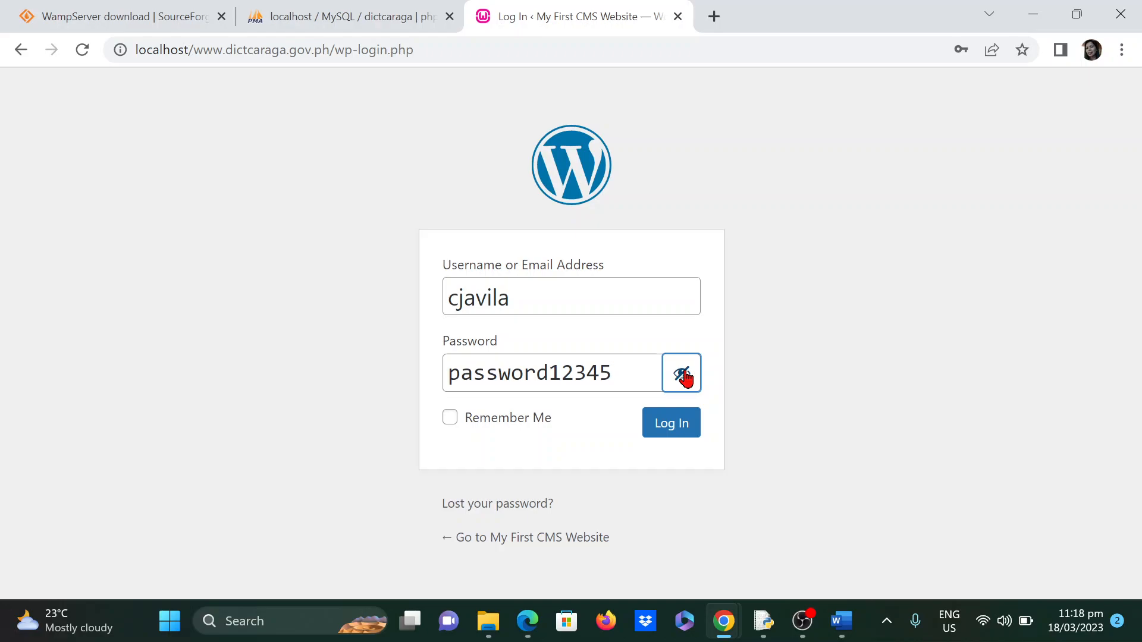
click(683, 375)
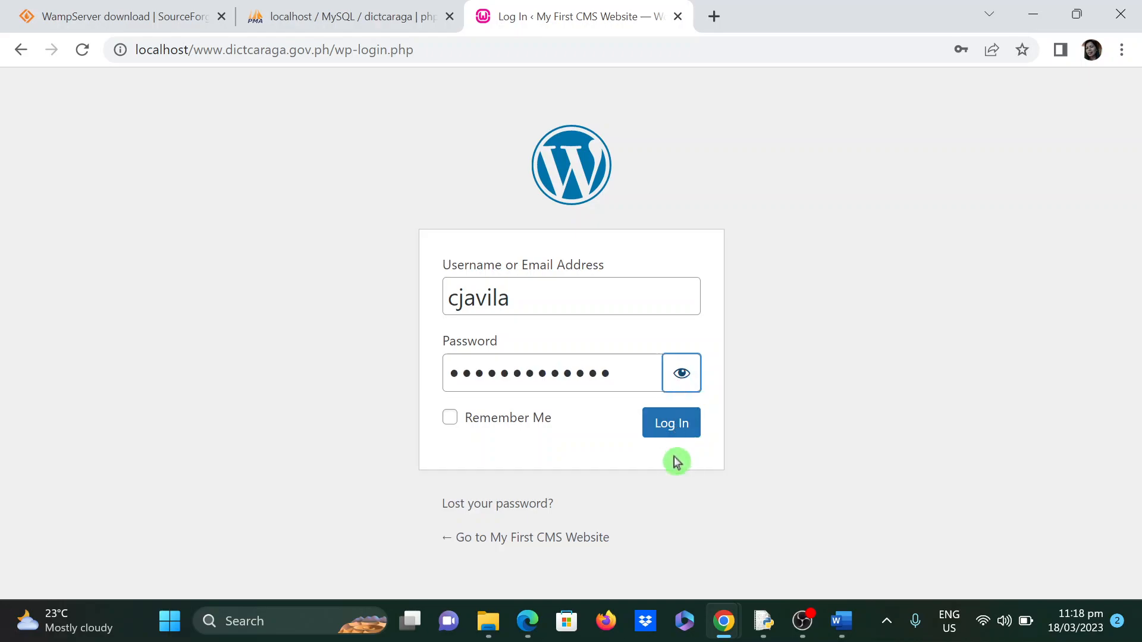
click(669, 426)
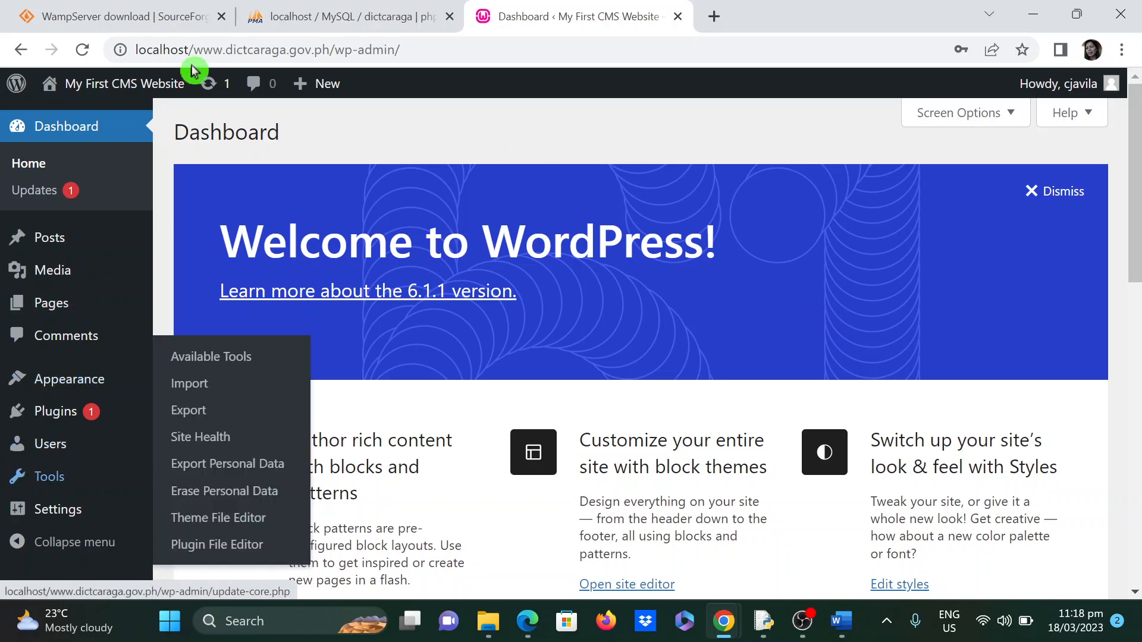
scroll(409, 416, down, 5)
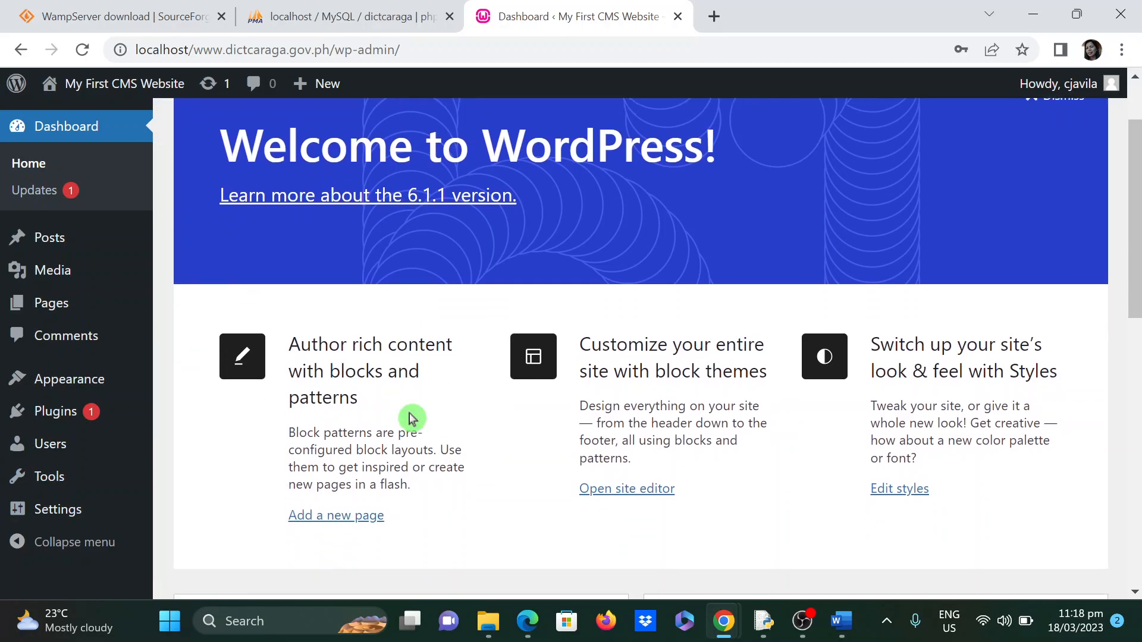
scroll(420, 454, up, 5)
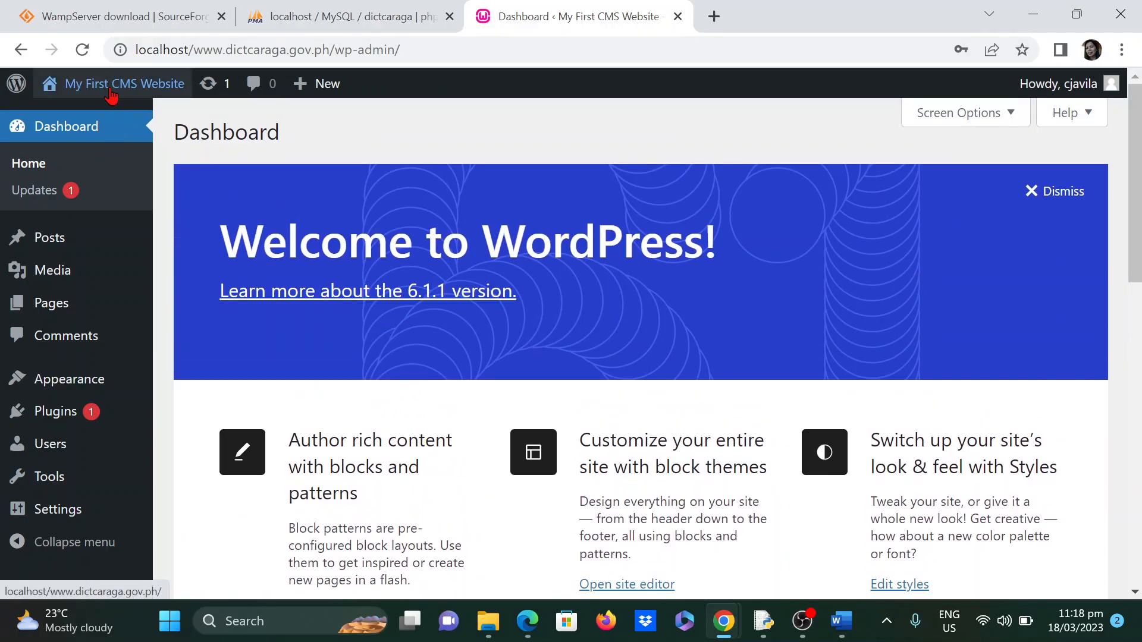
mouse_move(104, 90)
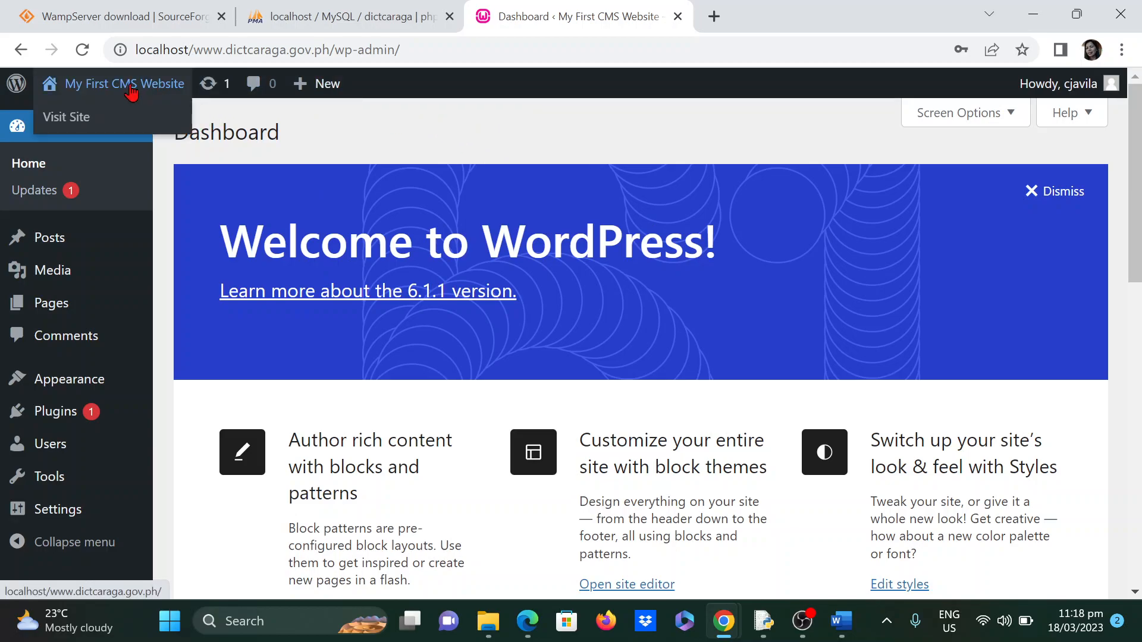
click(130, 90)
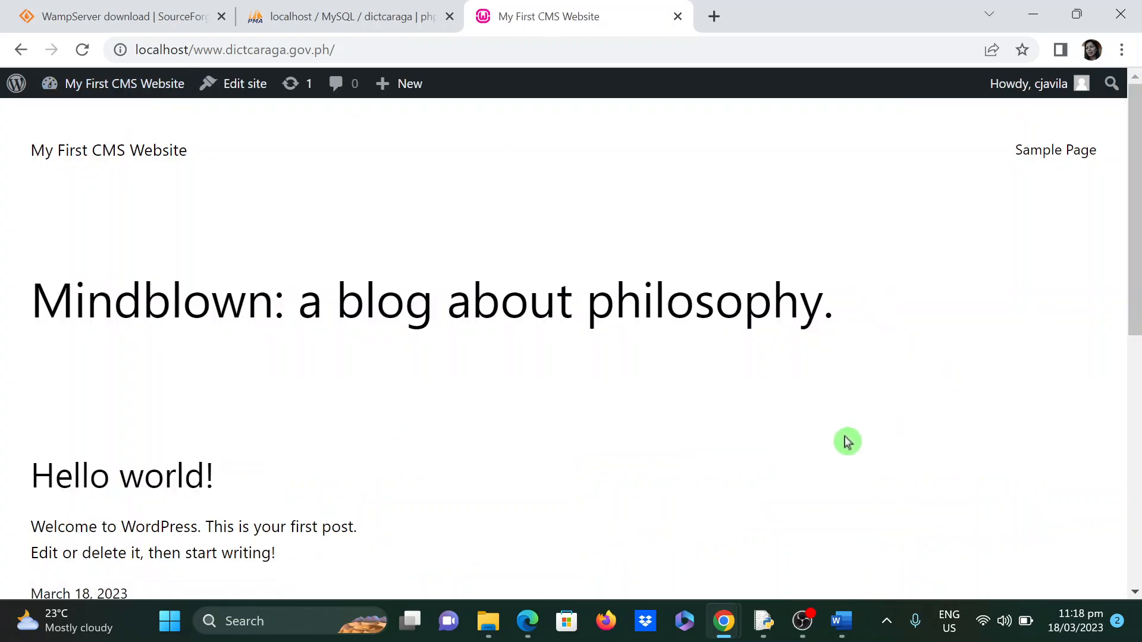
scroll(848, 442, down, 3)
scroll(848, 442, down, 5)
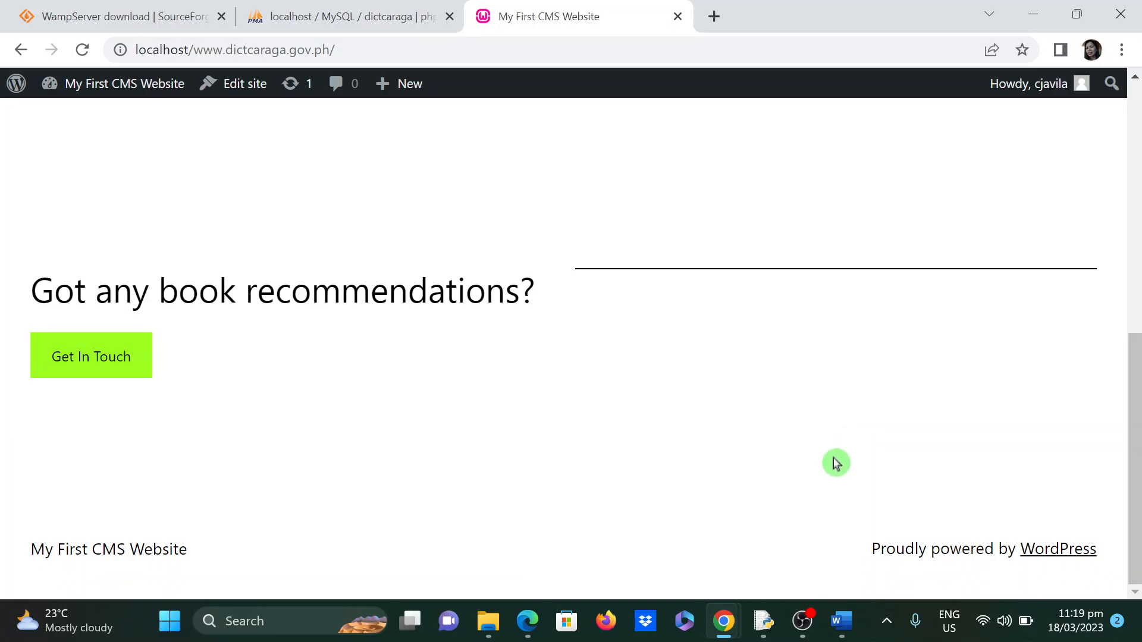
scroll(749, 467, up, 8)
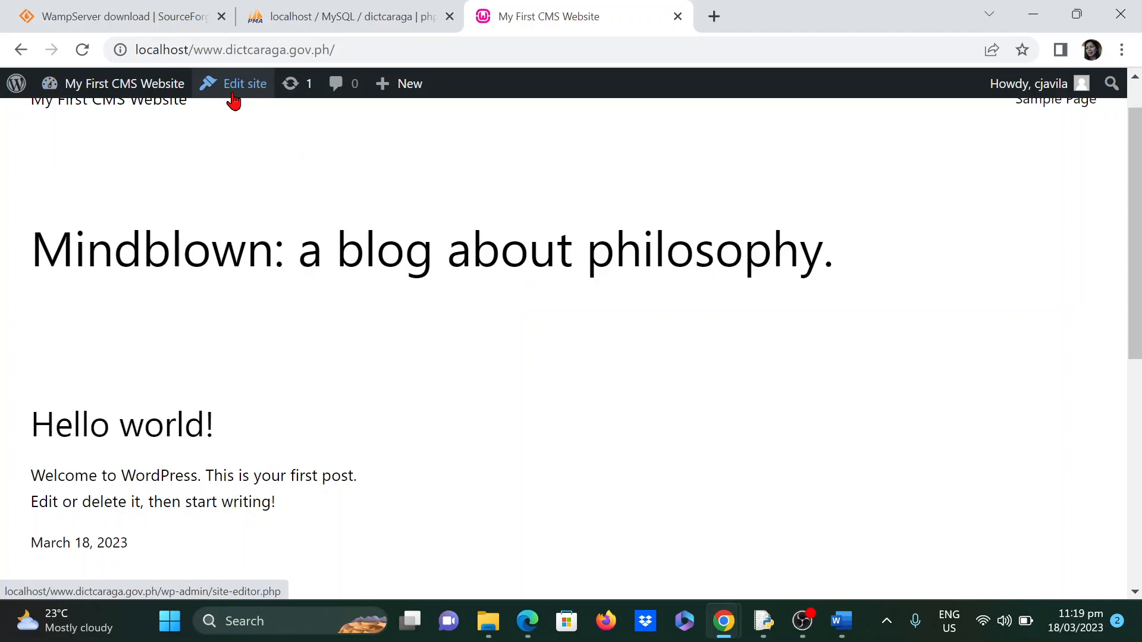
mouse_move(72, 80)
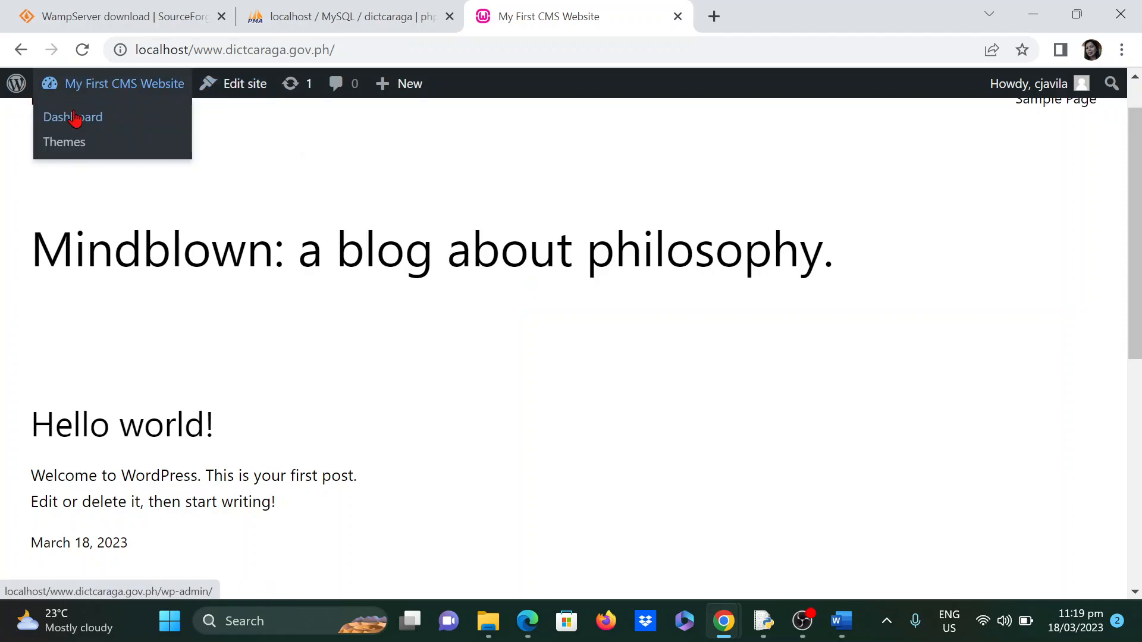
click(85, 128)
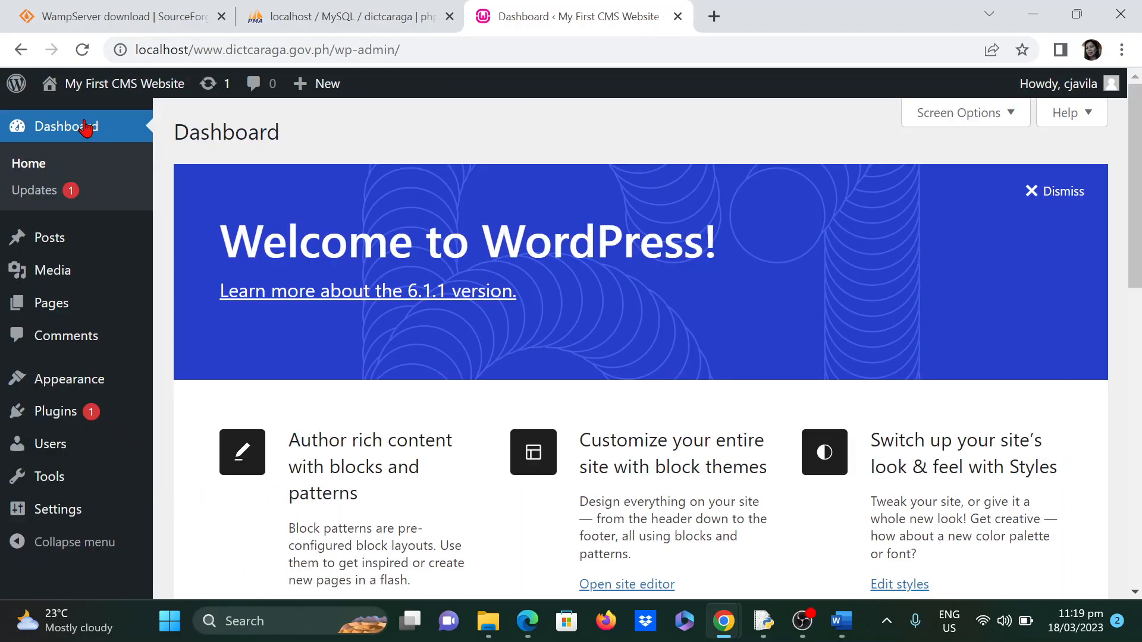